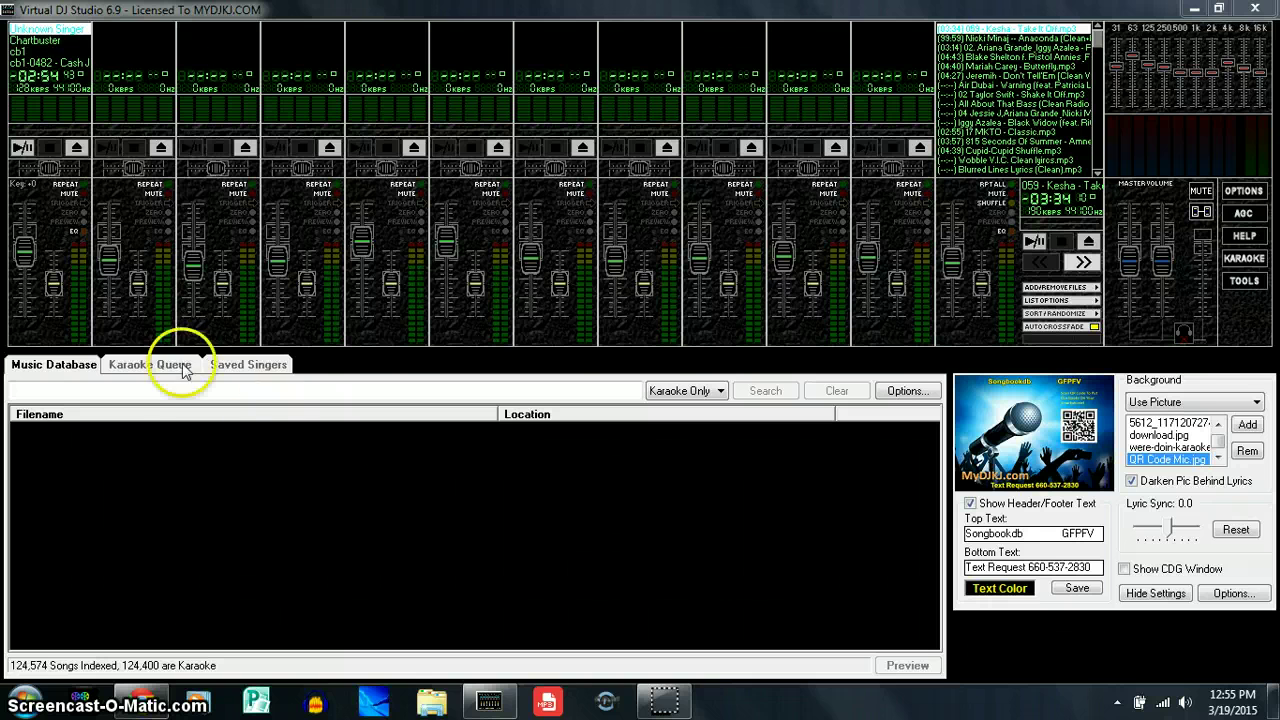
Load the Mariah Carey track in the playlist player and switch back to the first track, Kesha's Take It Off
{"action": "left_click", "coordinate": [76, 385]}
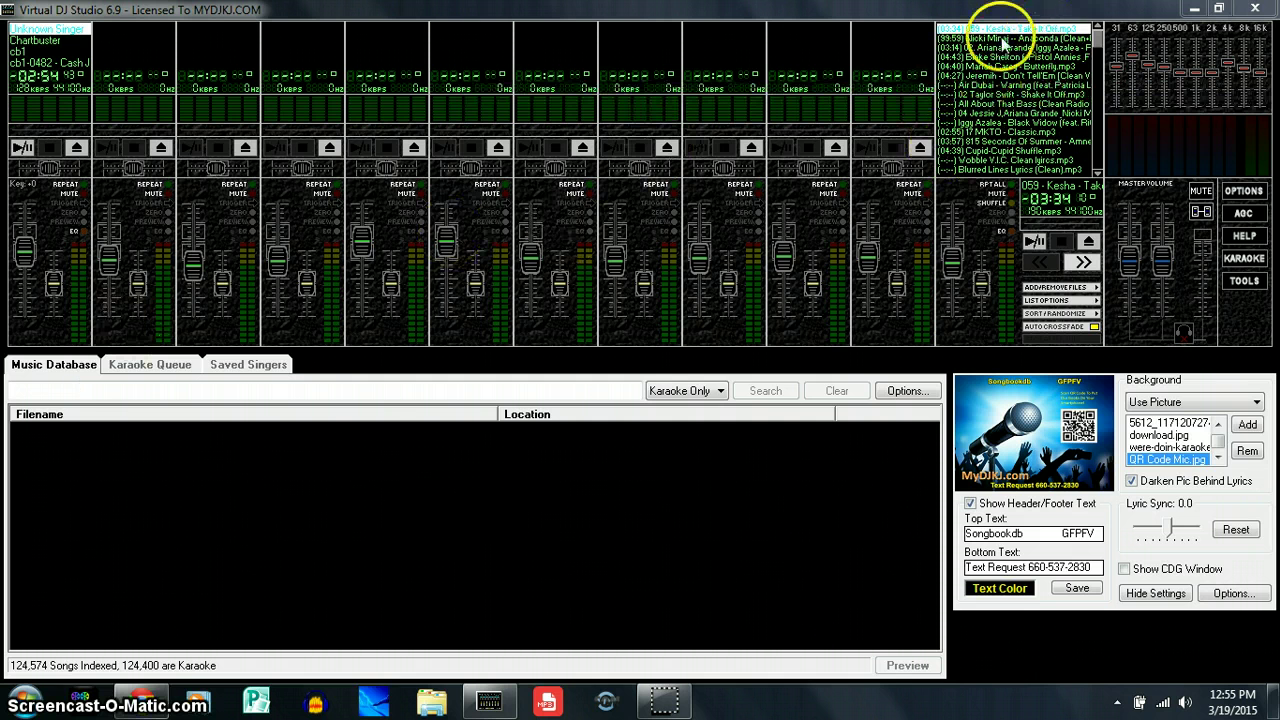
{"action": "right_click", "coordinate": [998, 121]}
{"action": "double_click", "coordinate": [1005, 66]}
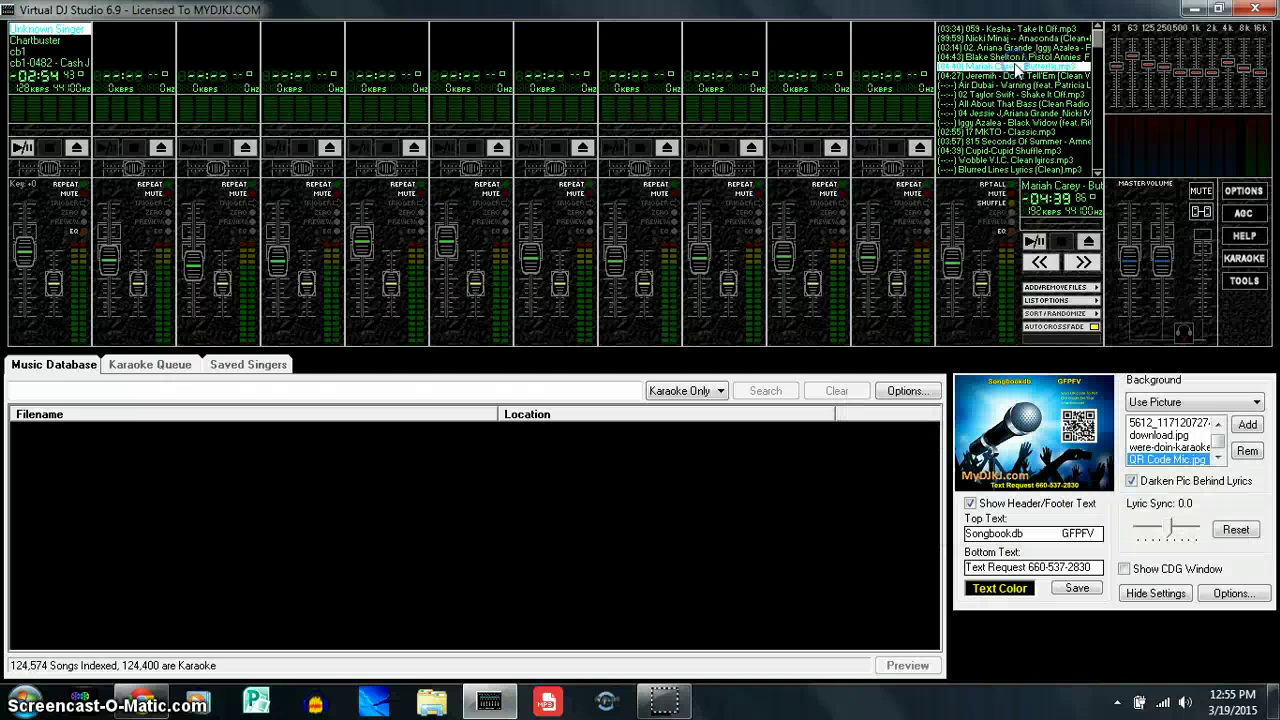
{"action": "double_click", "coordinate": [1015, 30]}
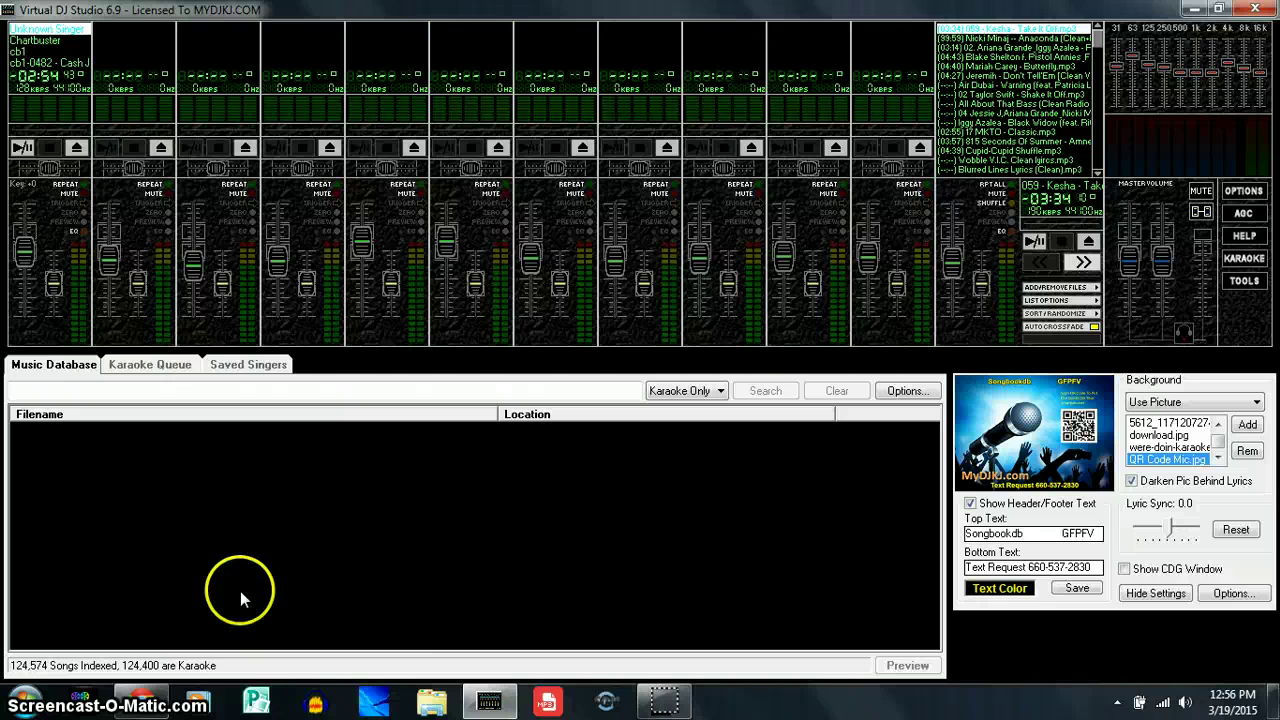
Switch to Windows Explorer and place the Libraries window over the middle of the DJ program
{"action": "left_click", "coordinate": [433, 705]}
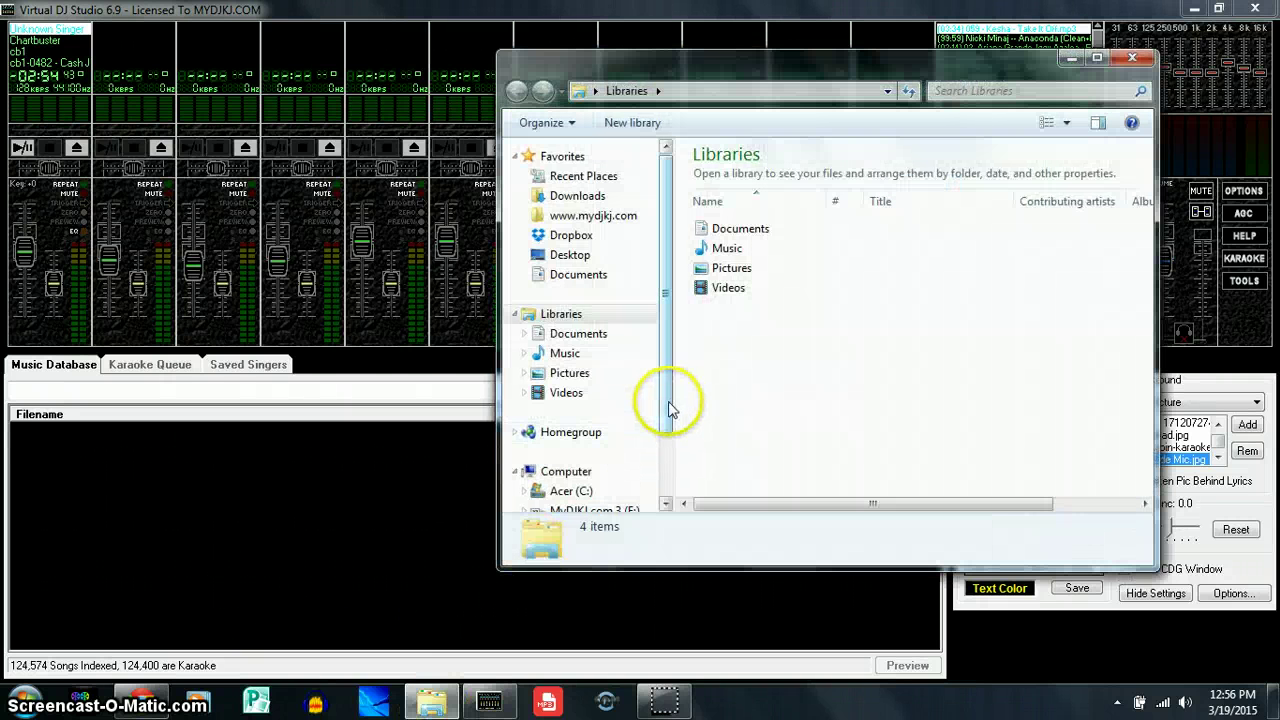
{"action": "scroll", "coordinate": [650, 430], "scroll_direction": "down", "scroll_amount": 3}
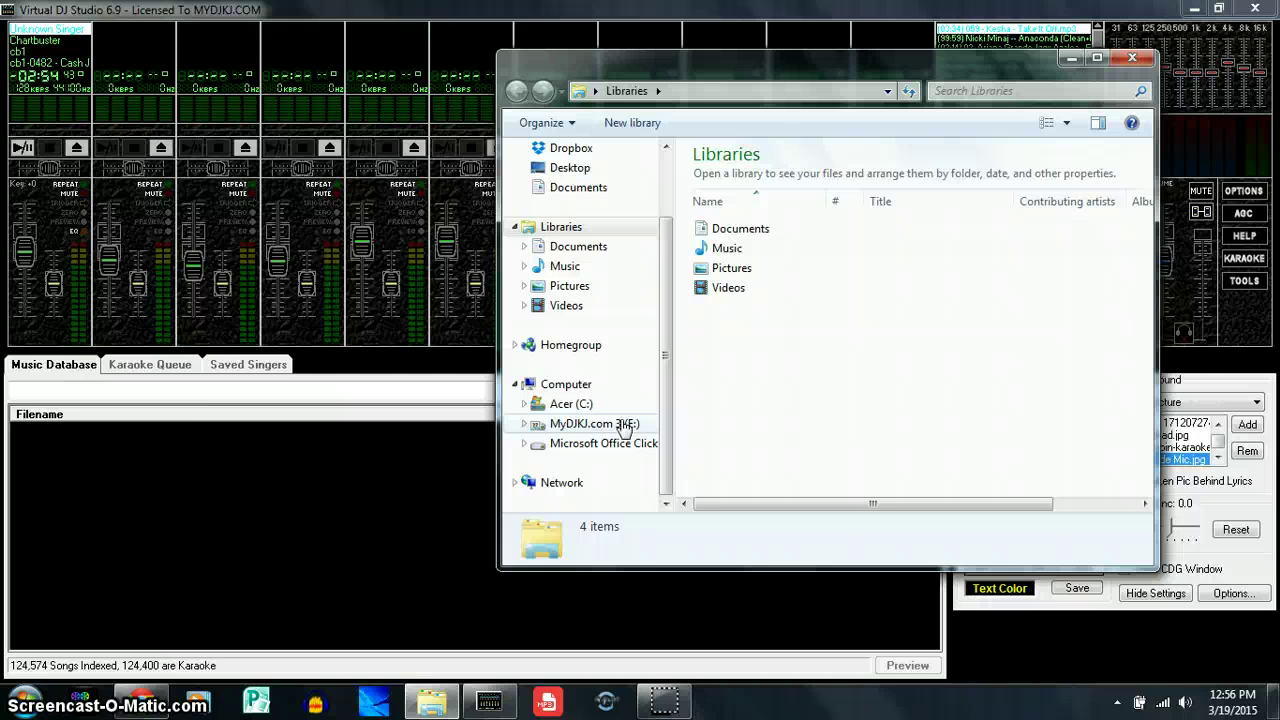
{"action": "left_click", "coordinate": [721, 299]}
{"action": "left_click_drag", "start_coordinate": [971, 55], "coordinate": [765, 210]}
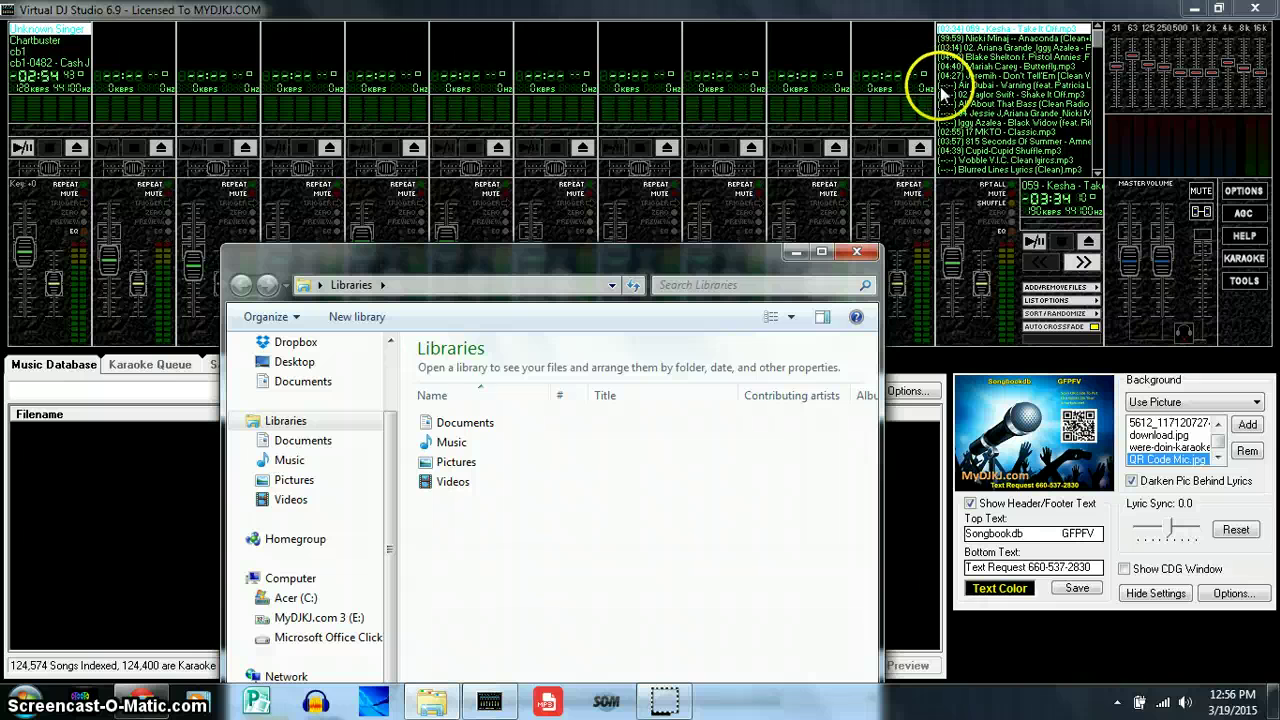
{"action": "left_click_drag", "start_coordinate": [749, 249], "coordinate": [893, 112]}
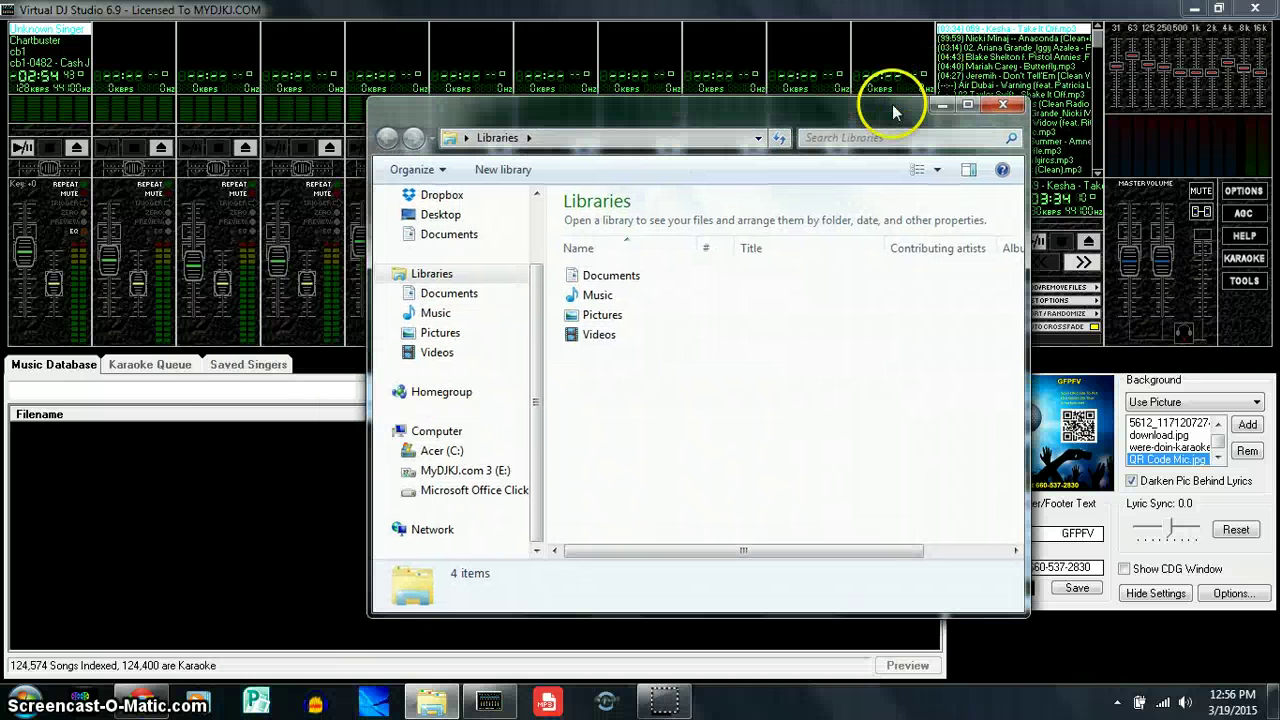
Expand the MyDJKJ.com 3 (E:) drive in the folder tree and look through its Music subfolders
{"action": "left_click", "coordinate": [491, 475]}
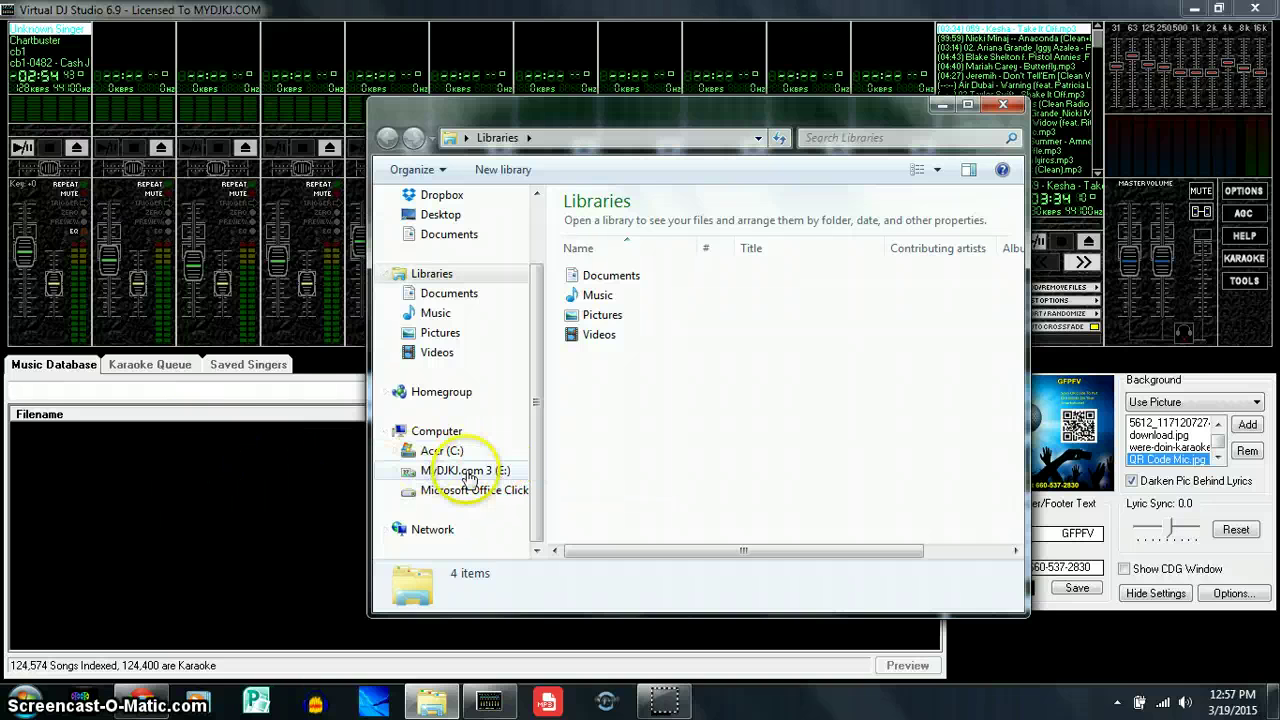
{"action": "left_click", "coordinate": [434, 476]}
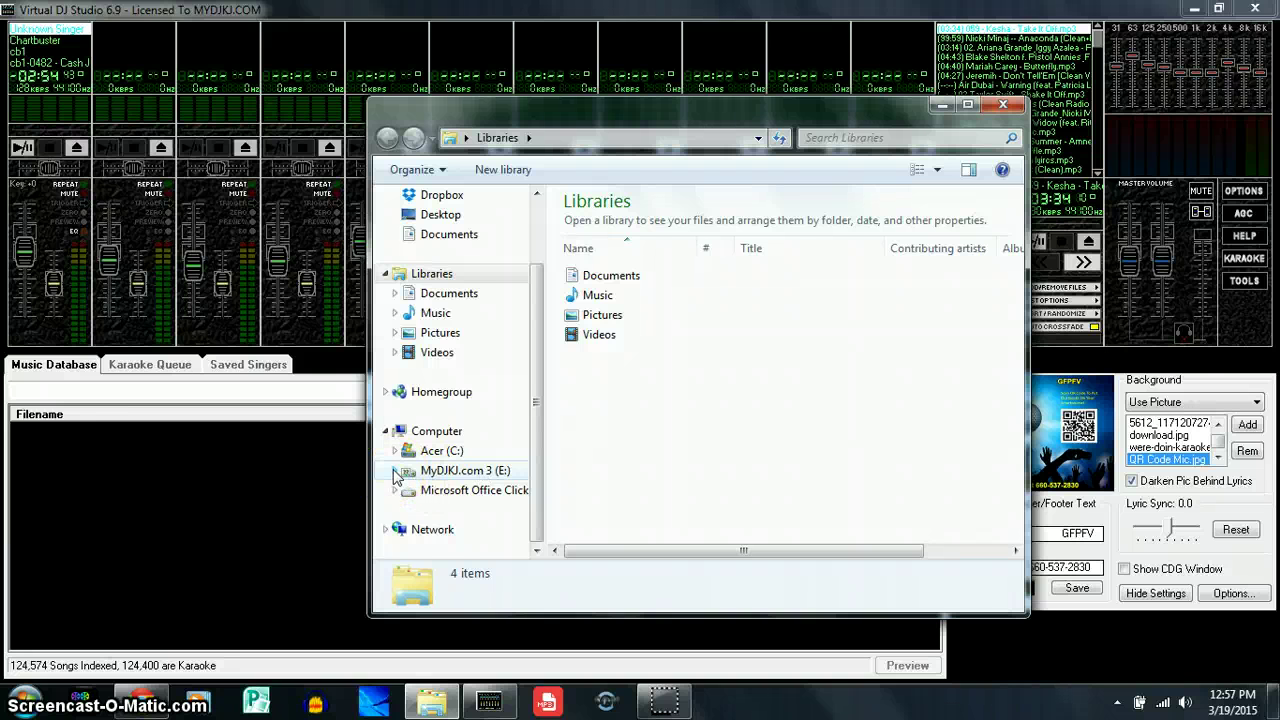
{"action": "left_click", "coordinate": [396, 471]}
{"action": "left_click", "coordinate": [465, 451]}
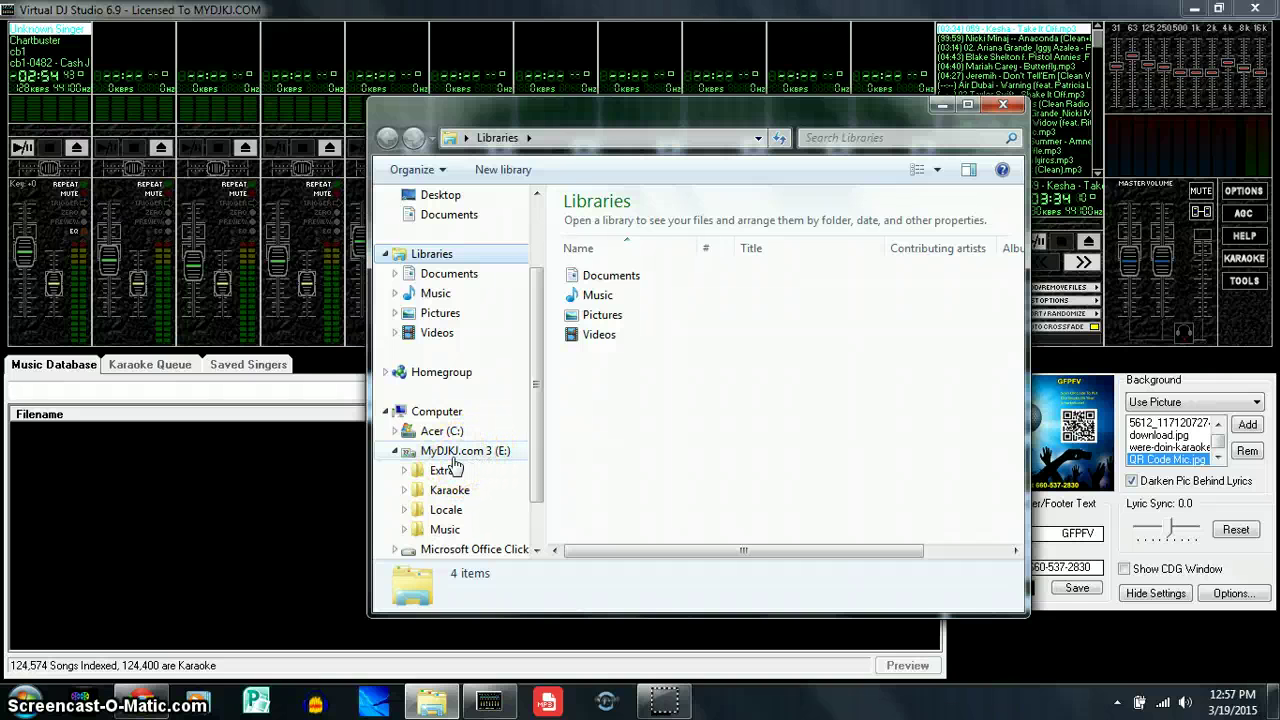
{"action": "left_click", "coordinate": [412, 490]}
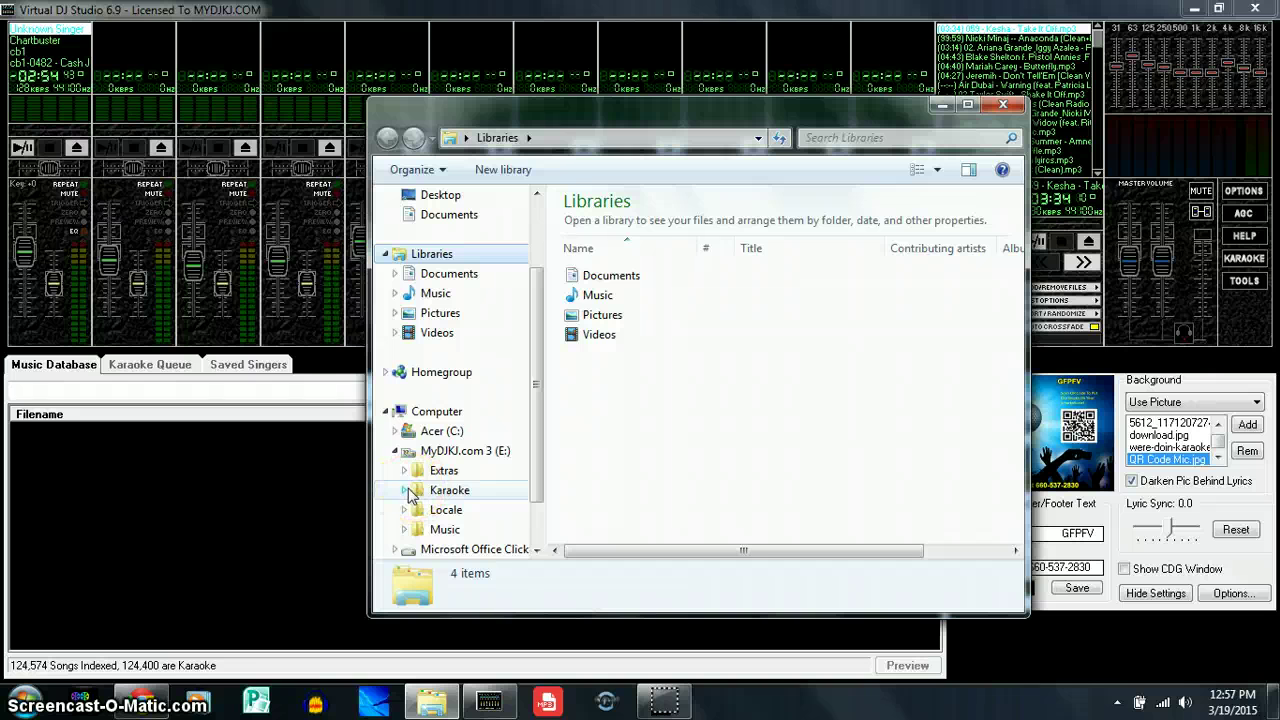
{"action": "left_click", "coordinate": [410, 495]}
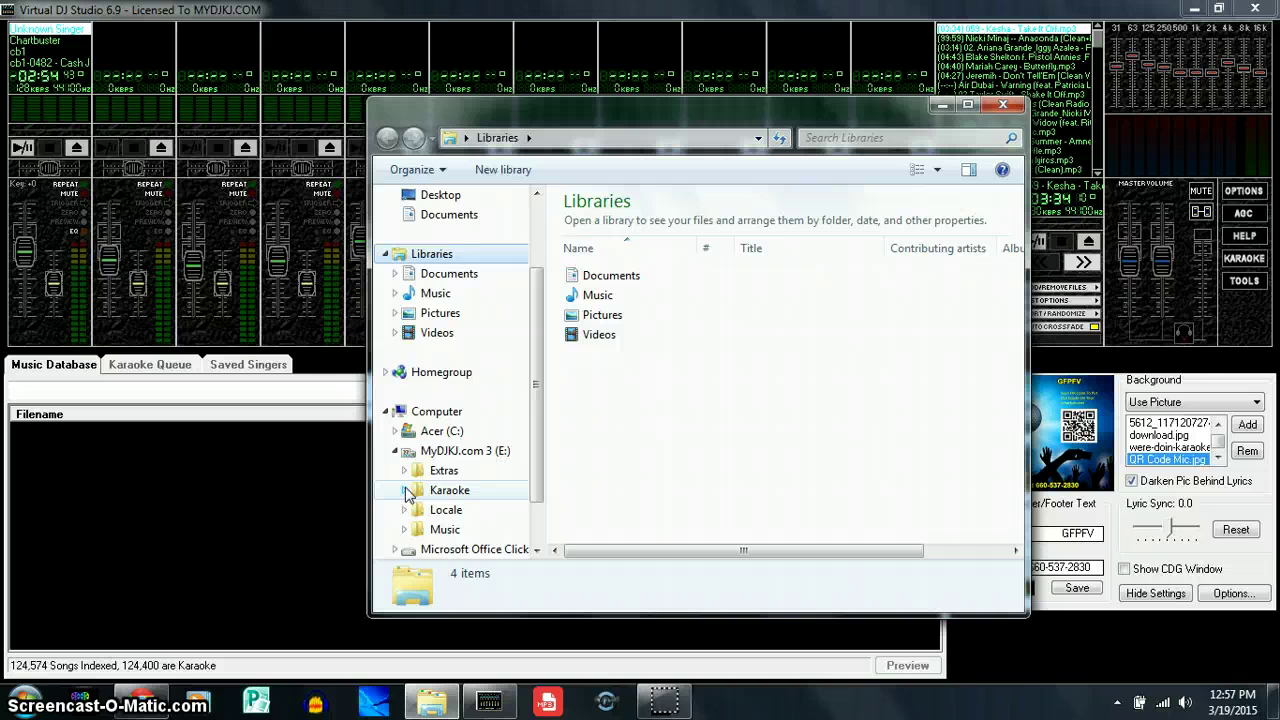
{"action": "left_click", "coordinate": [406, 530]}
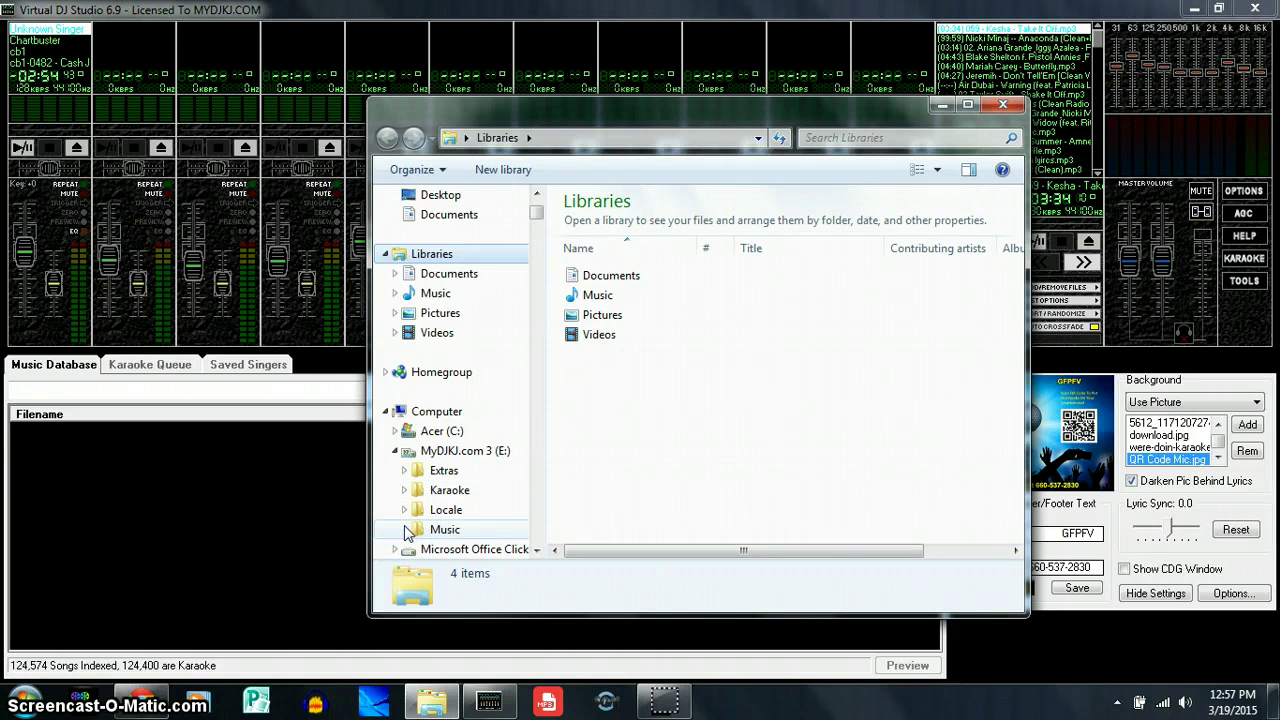
{"action": "left_click", "coordinate": [406, 533]}
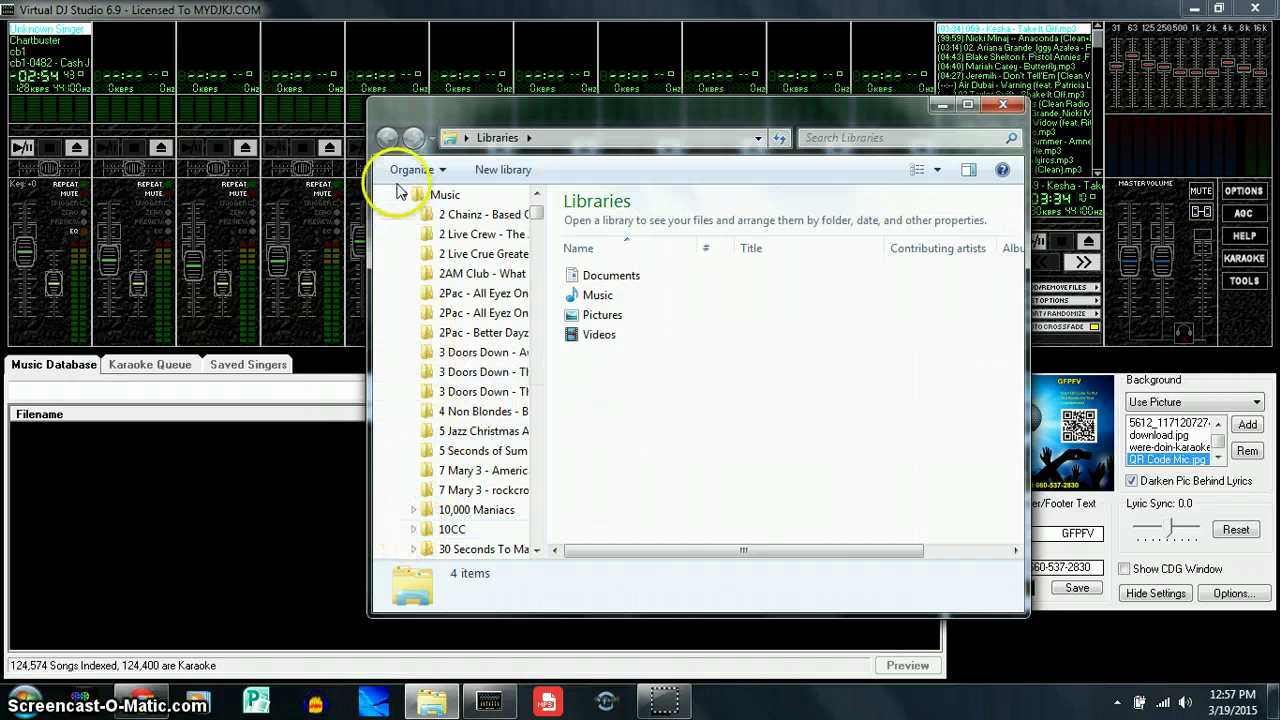
{"action": "left_click", "coordinate": [405, 198]}
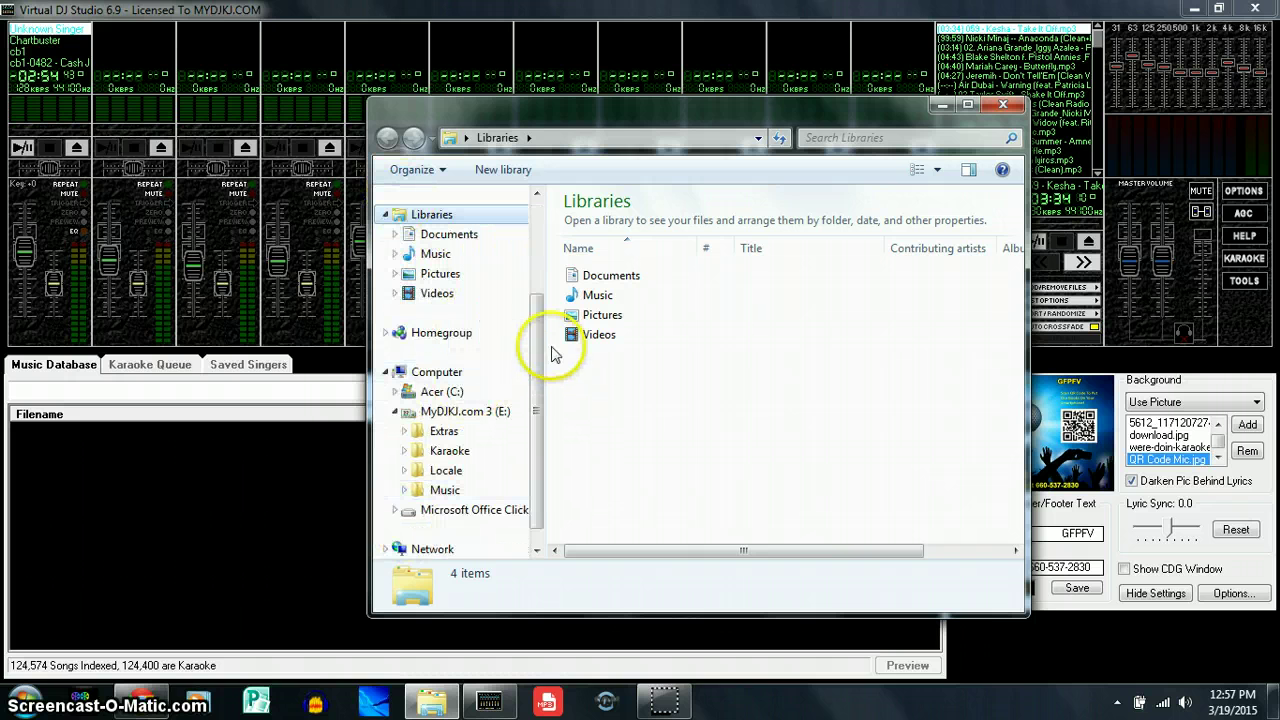
Open the MyDJKJ.com 3 (E:) drive and start an Everything search limited to its Music folder
{"action": "left_click", "coordinate": [466, 414]}
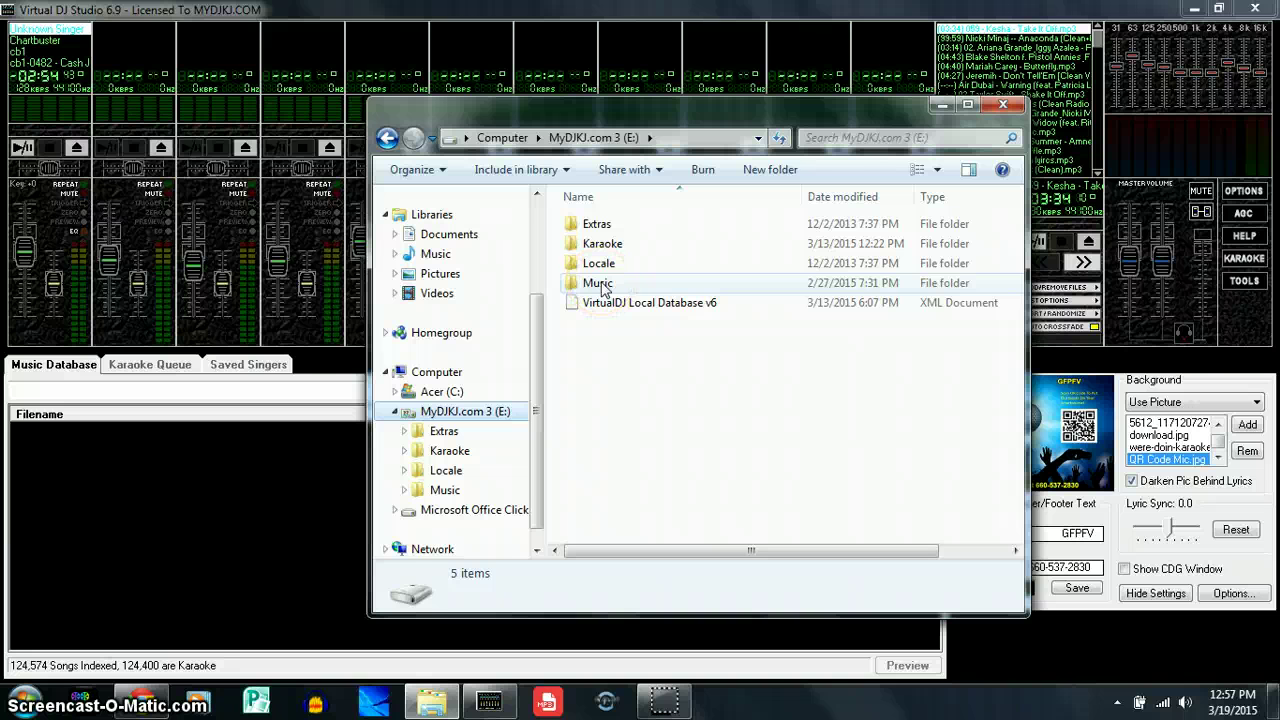
{"action": "left_click", "coordinate": [598, 284]}
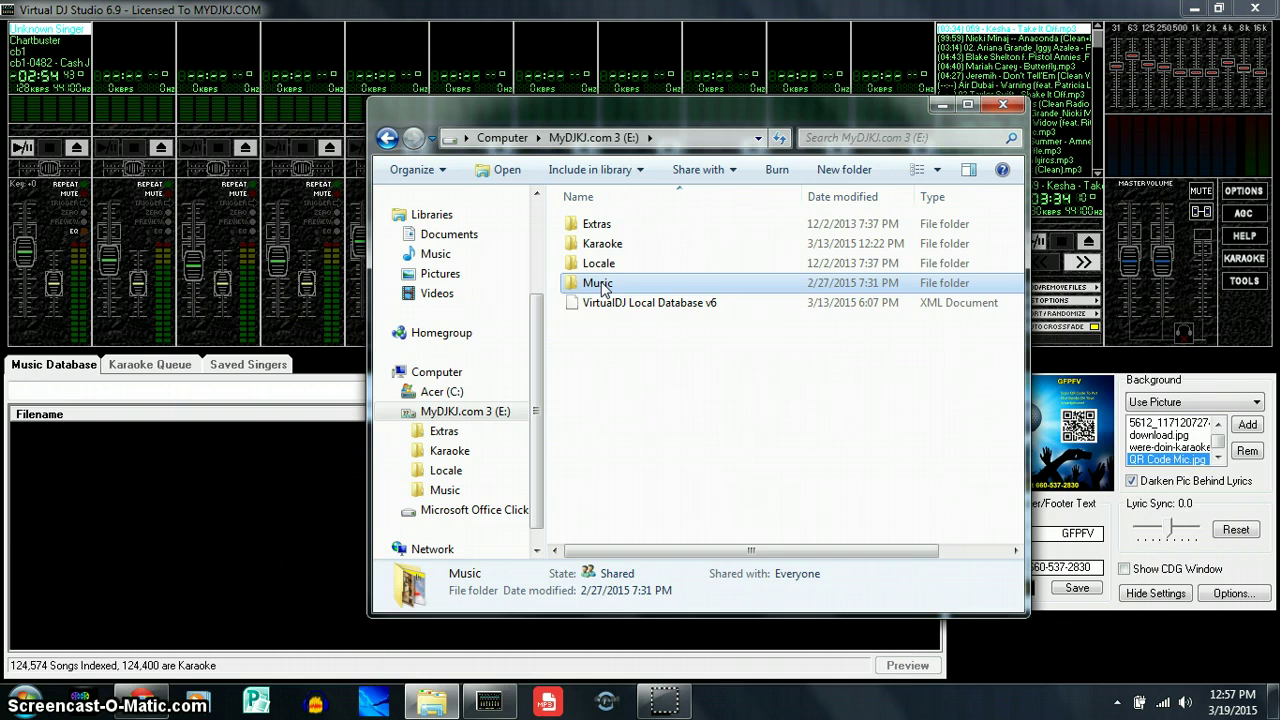
{"action": "right_click", "coordinate": [603, 289]}
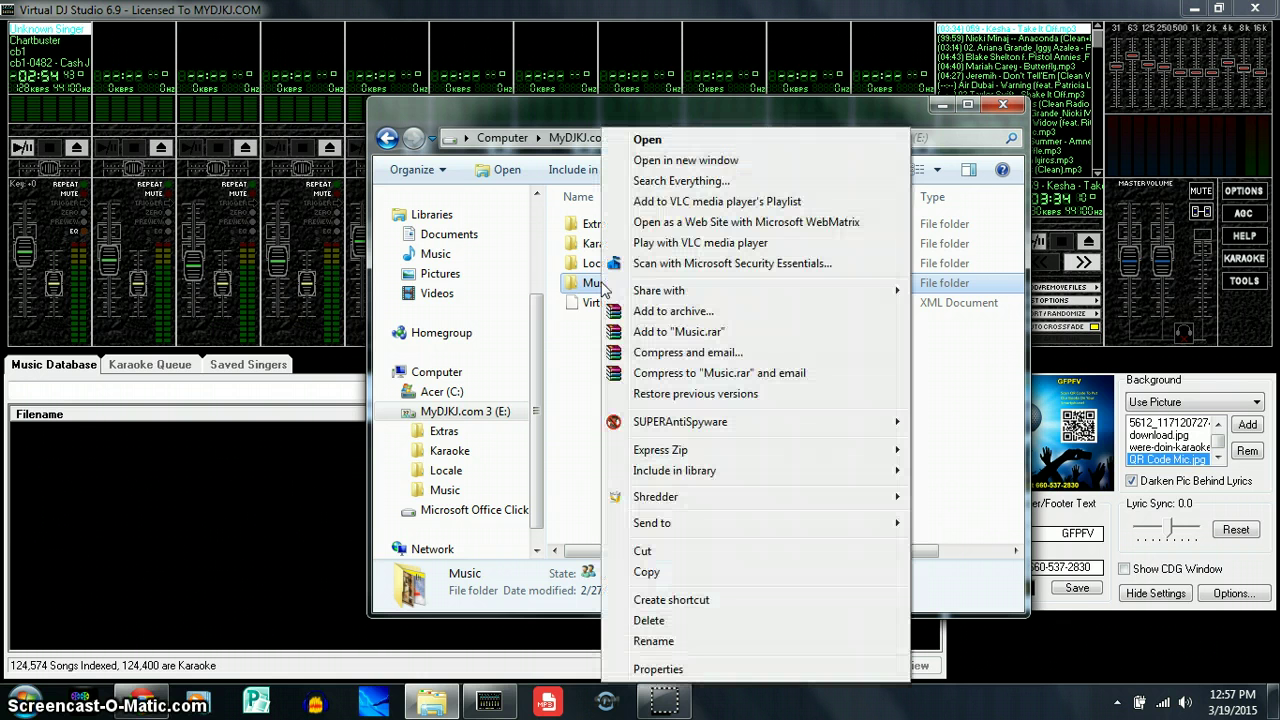
{"action": "left_click", "coordinate": [676, 181]}
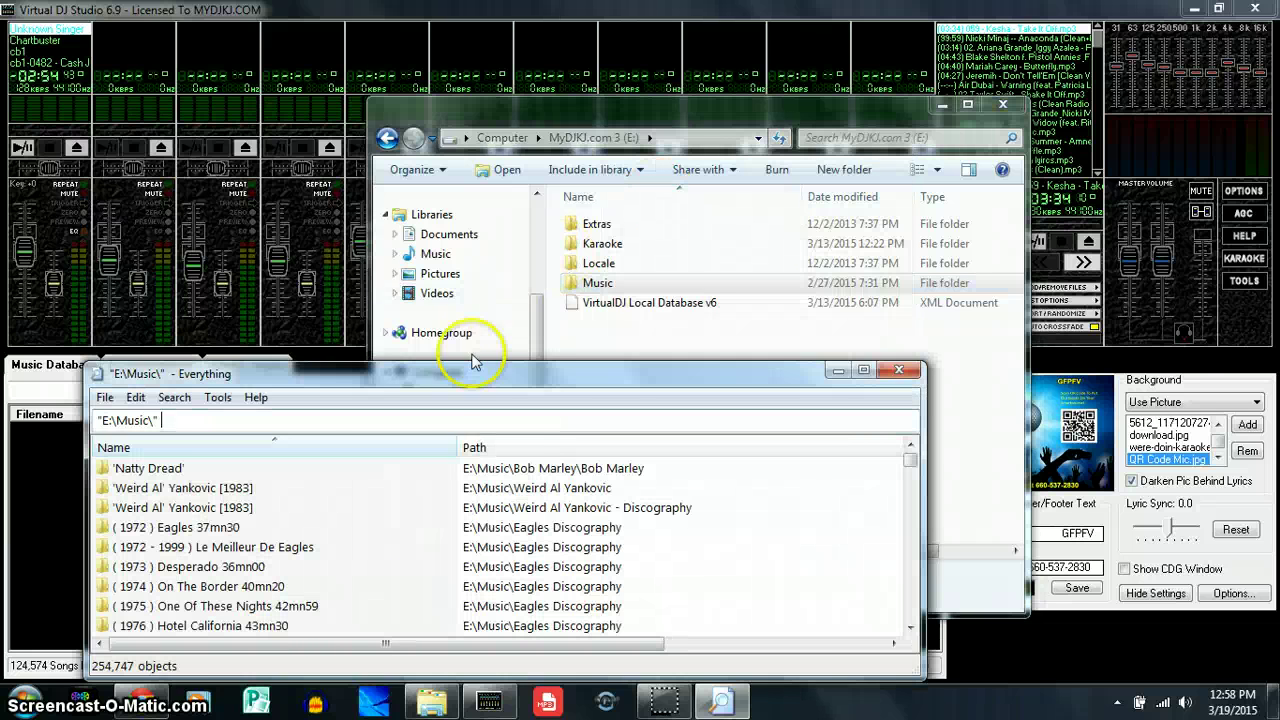
Minimize the Explorer window and position the Everything window just below the player decks, ready for a search term
{"action": "left_click_drag", "start_coordinate": [450, 378], "coordinate": [400, 256]}
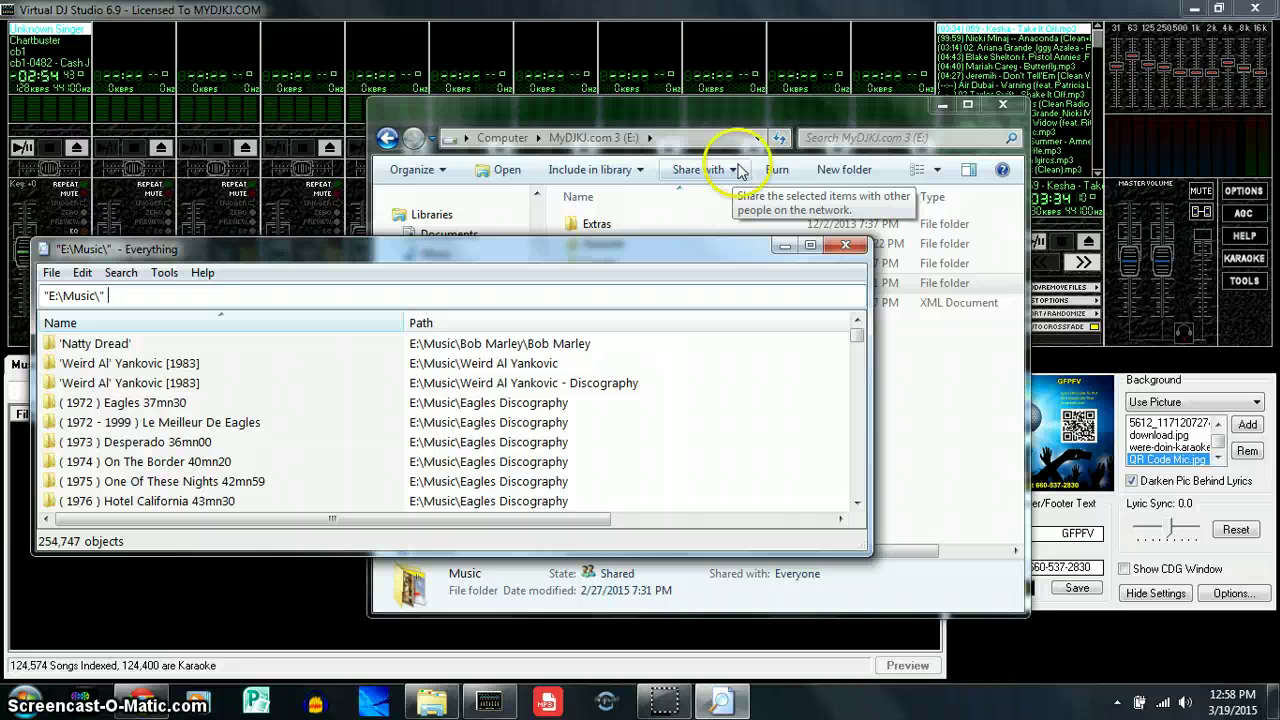
{"action": "left_click", "coordinate": [942, 104]}
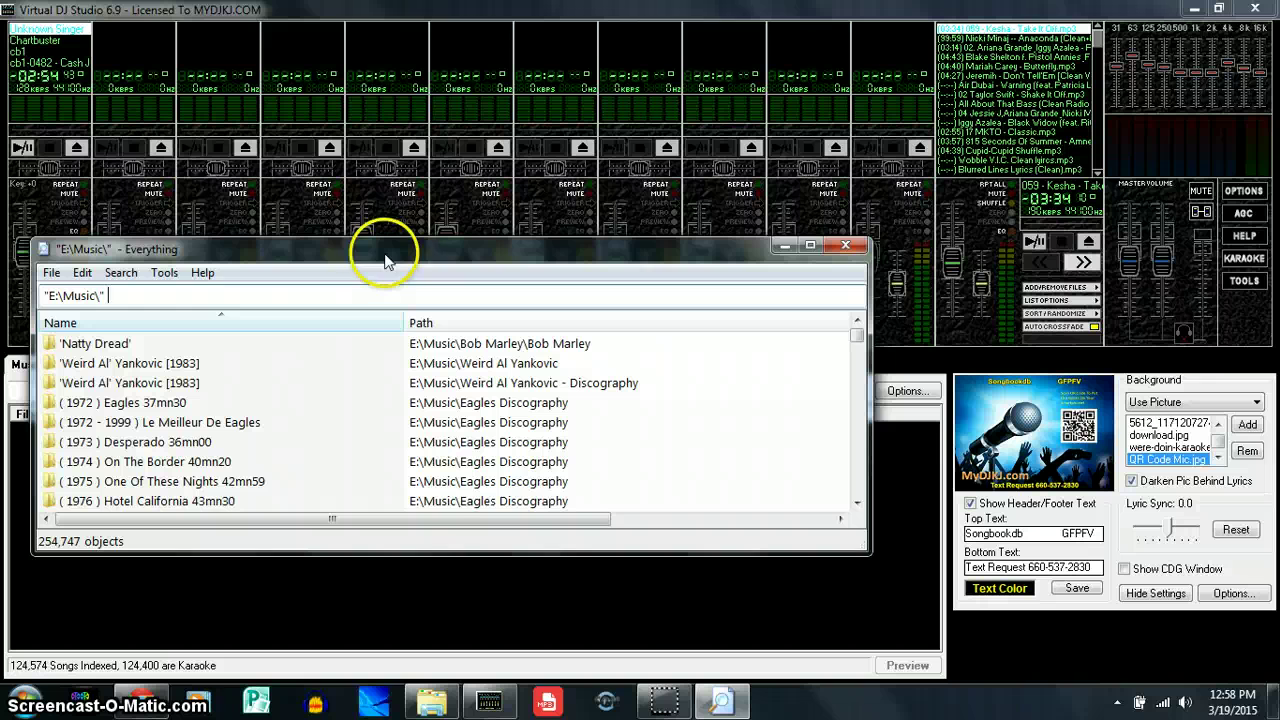
{"action": "left_click_drag", "start_coordinate": [385, 254], "coordinate": [390, 330]}
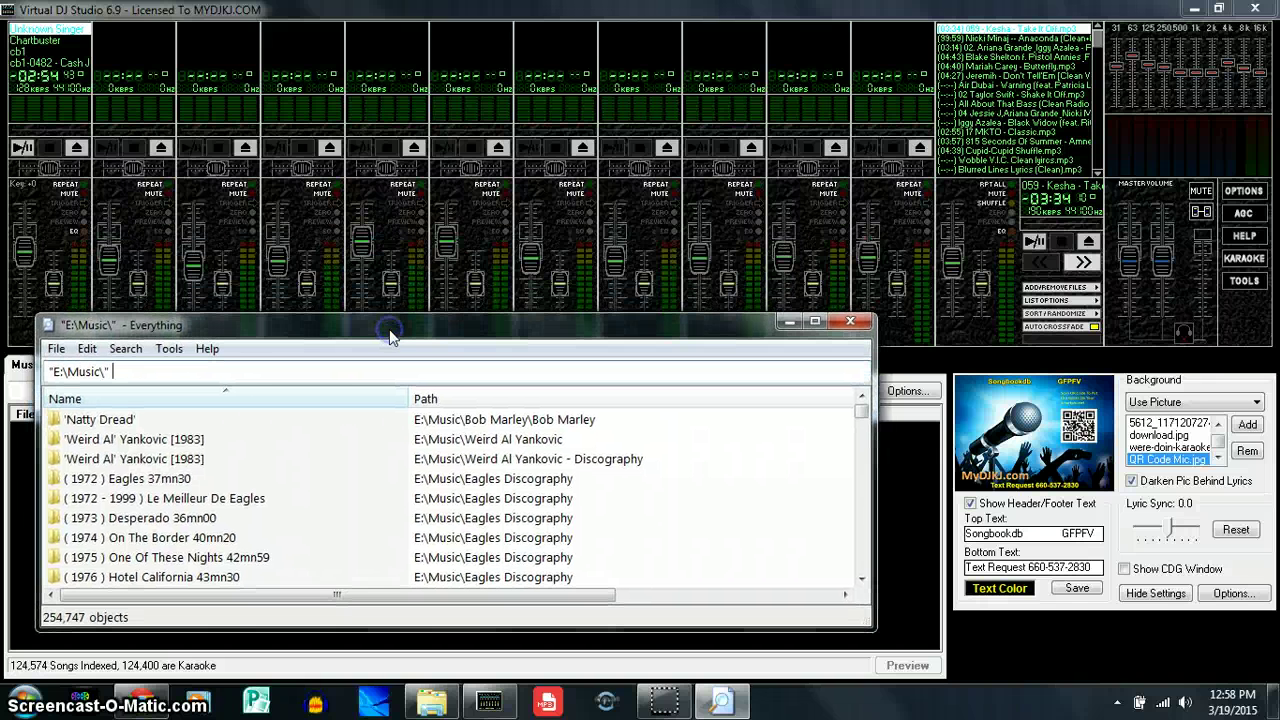
{"action": "left_click", "coordinate": [263, 371]}
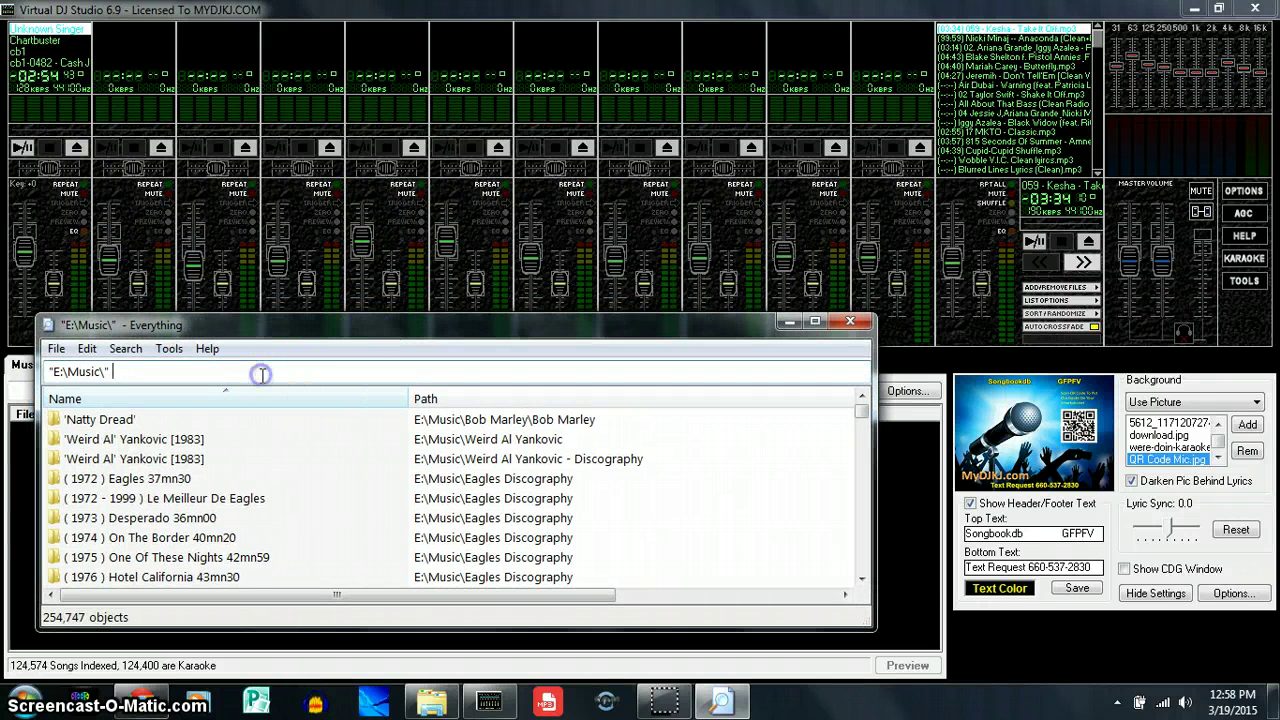
{"action": "left_click", "coordinate": [235, 375]}
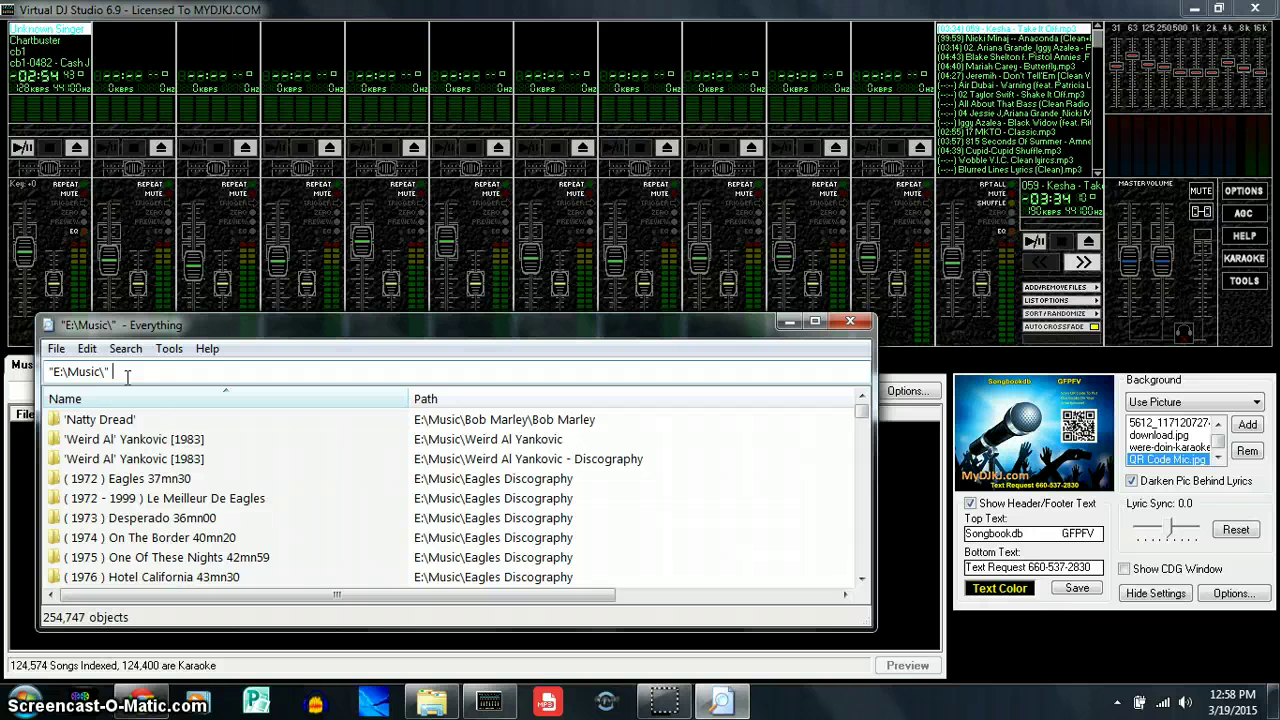
Look inside the first 'Weird Al' Yankovic [1983] folder from the results and close its window
{"action": "double_click", "coordinate": [116, 445]}
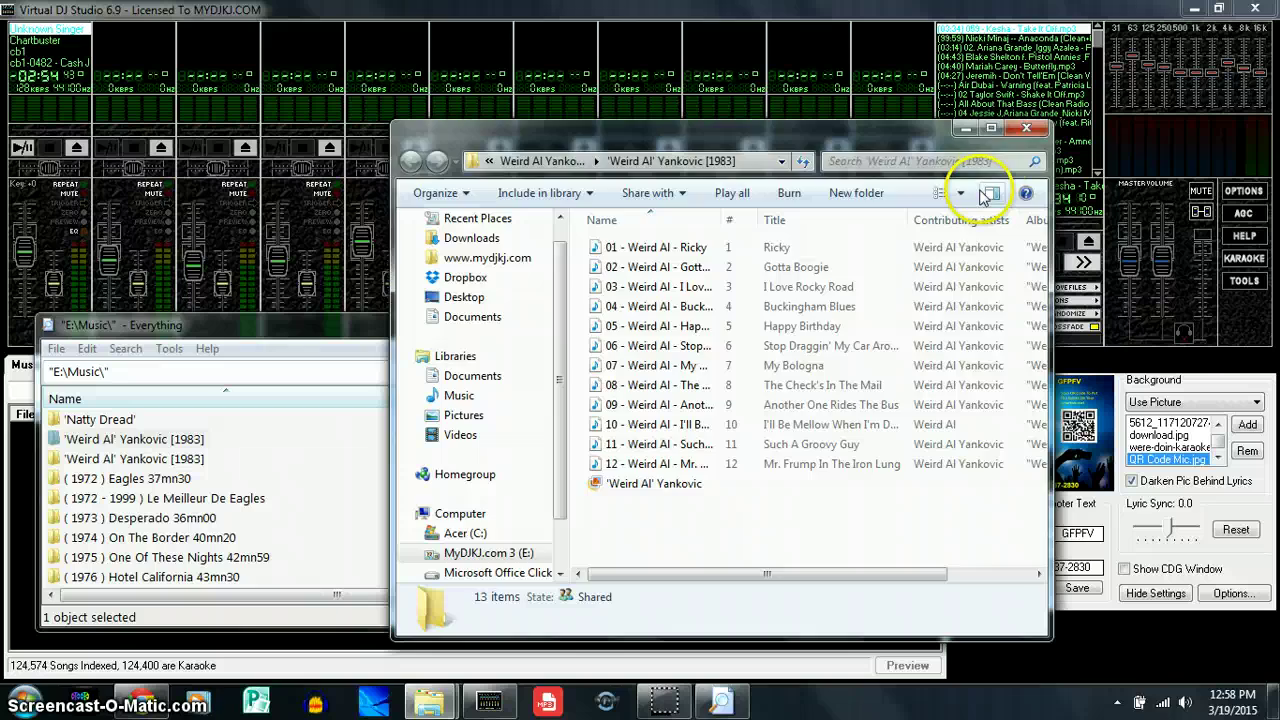
{"action": "left_click", "coordinate": [1024, 130]}
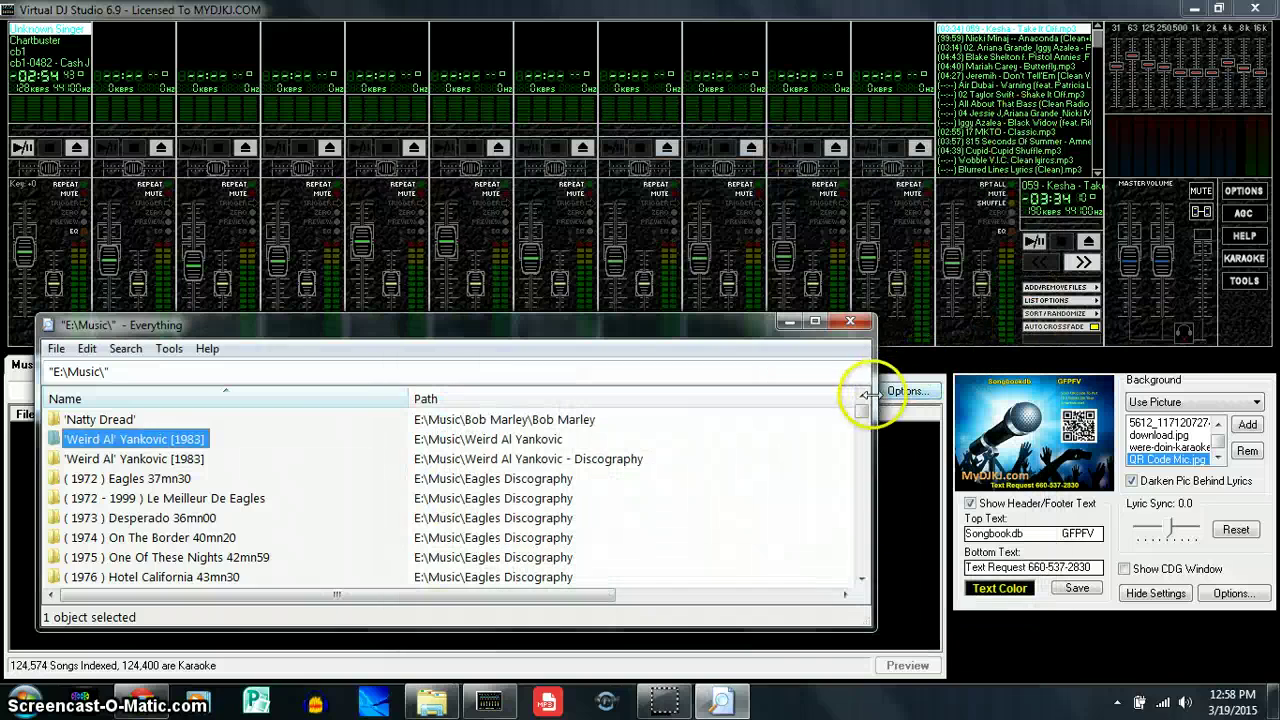
{"action": "mouse_move", "coordinate": [862, 408]}
{"action": "left_mouse_down"}
{"action": "mouse_move", "coordinate": [862, 438]}
{"action": "mouse_move", "coordinate": [862, 405]}
{"action": "left_mouse_up"}
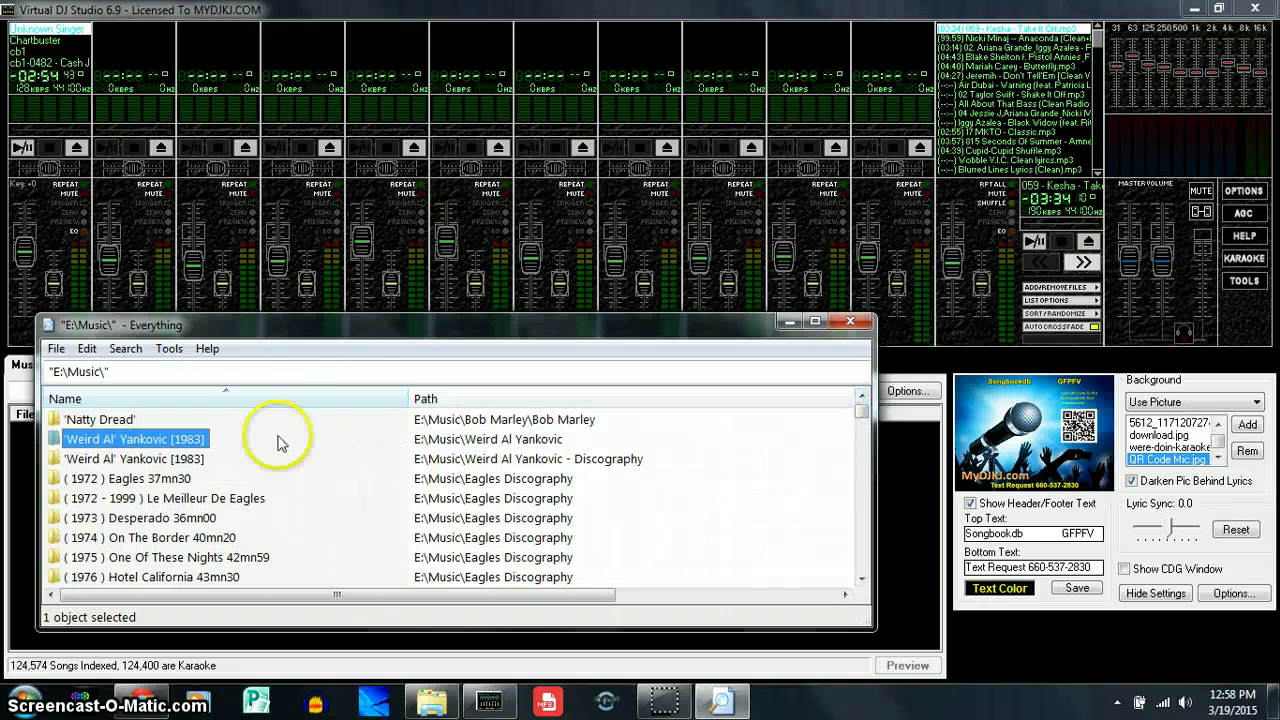
Search the E:\Music folder for "cupid shuffle", keeping the path filter in the query
{"action": "left_click", "coordinate": [260, 373]}
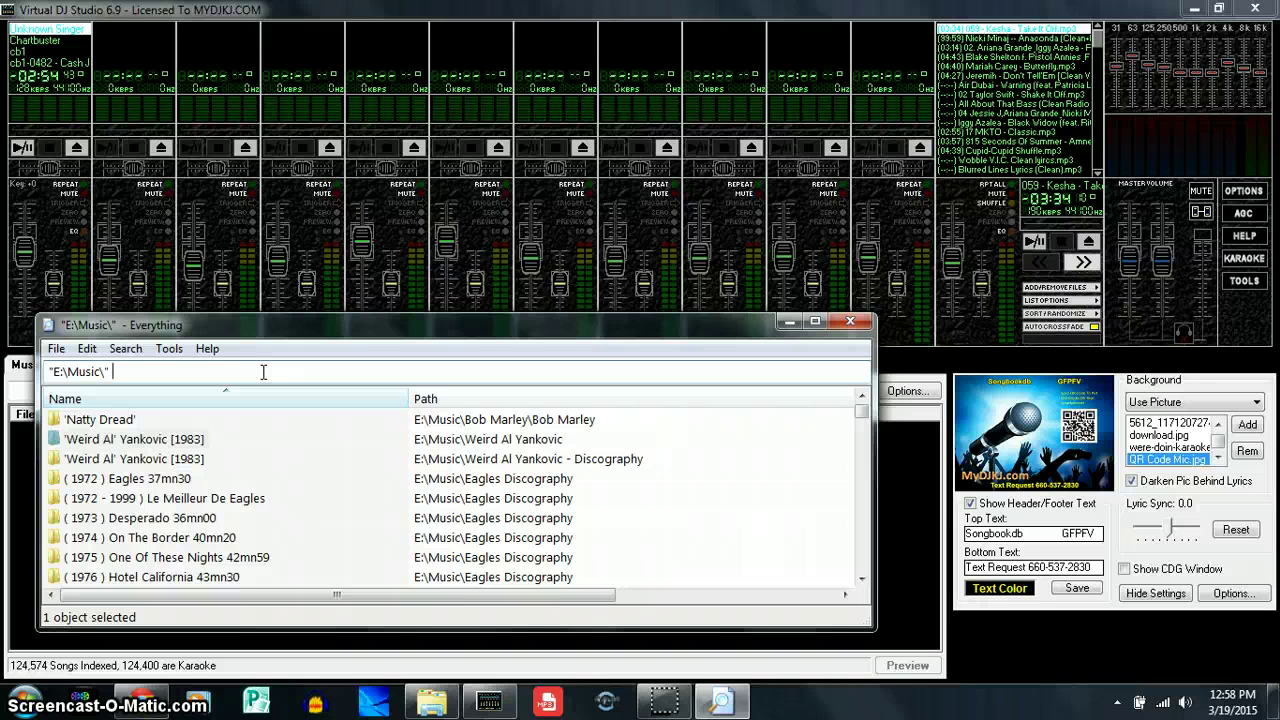
{"action": "type", "text": "cu"}
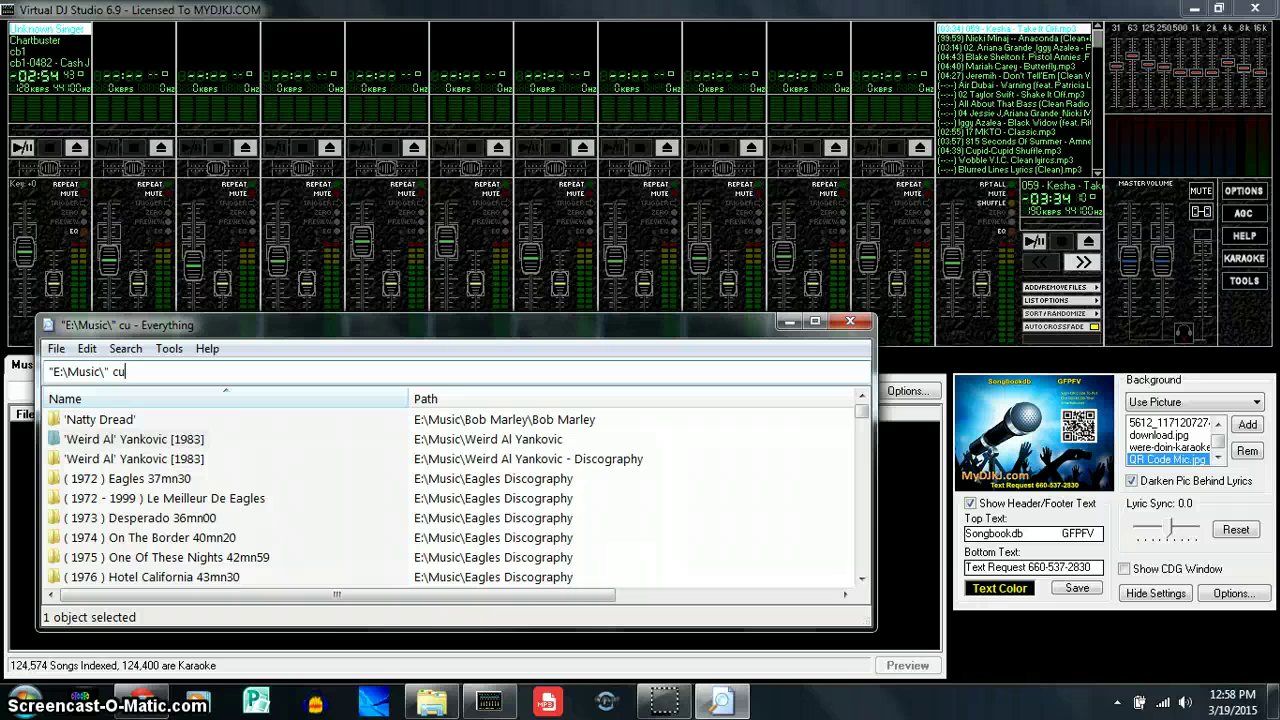
{"action": "type", "text": "pid shuffle"}
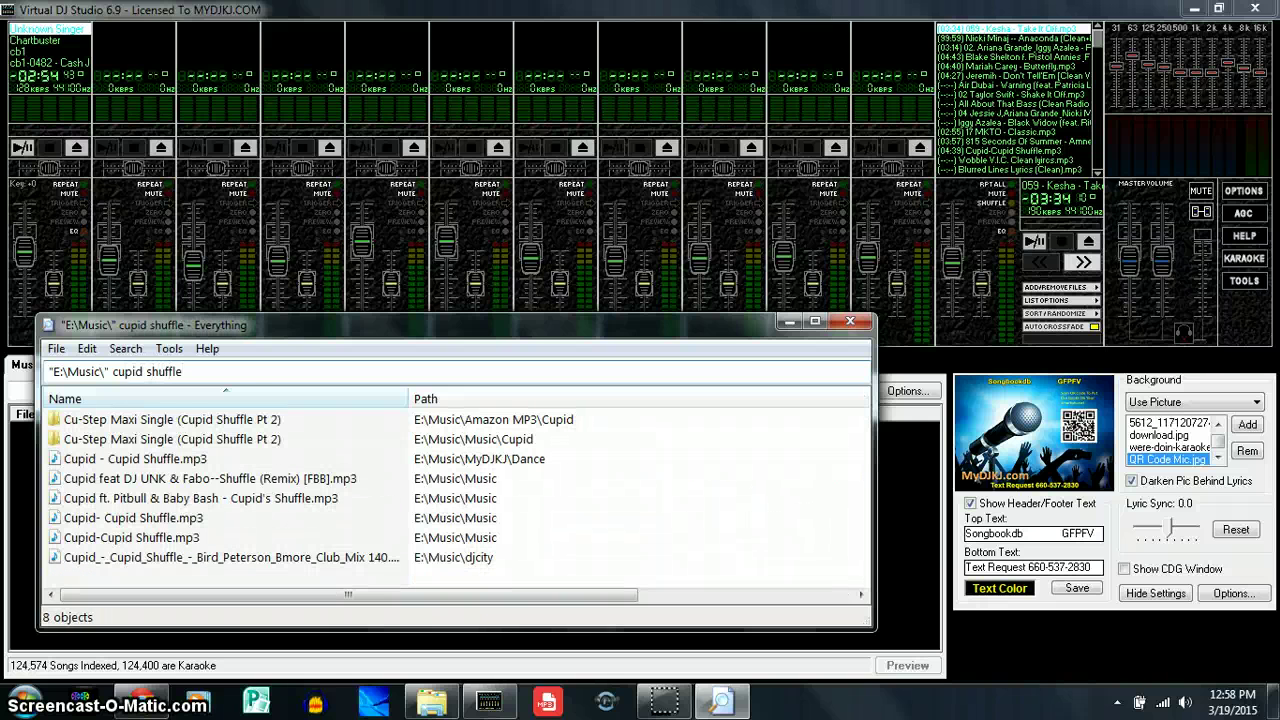
Try to load Cupid- Cupid Shuffle.mp3 from E:\Music\Music onto the fifth player deck, dismiss the error and return to the Everything results
{"action": "left_click", "coordinate": [68, 520]}
{"action": "left_click_drag", "start_coordinate": [68, 522], "coordinate": [392, 56]}
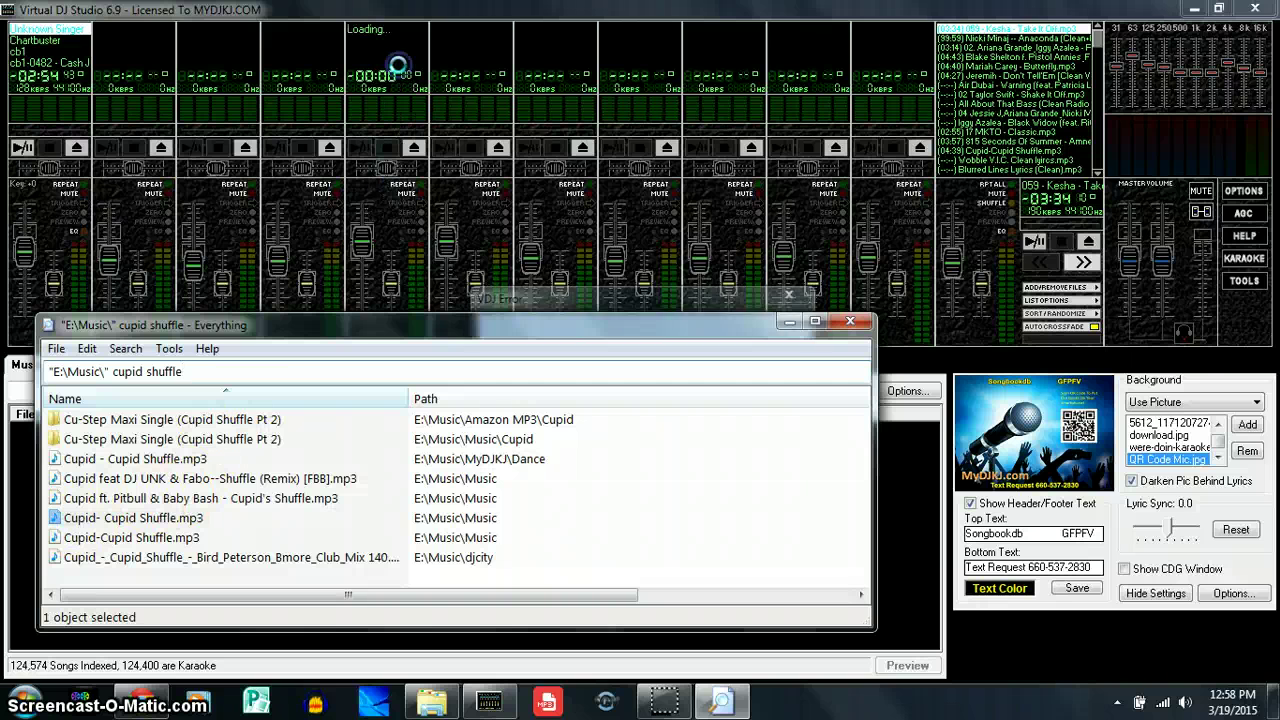
{"action": "left_click", "coordinate": [792, 294]}
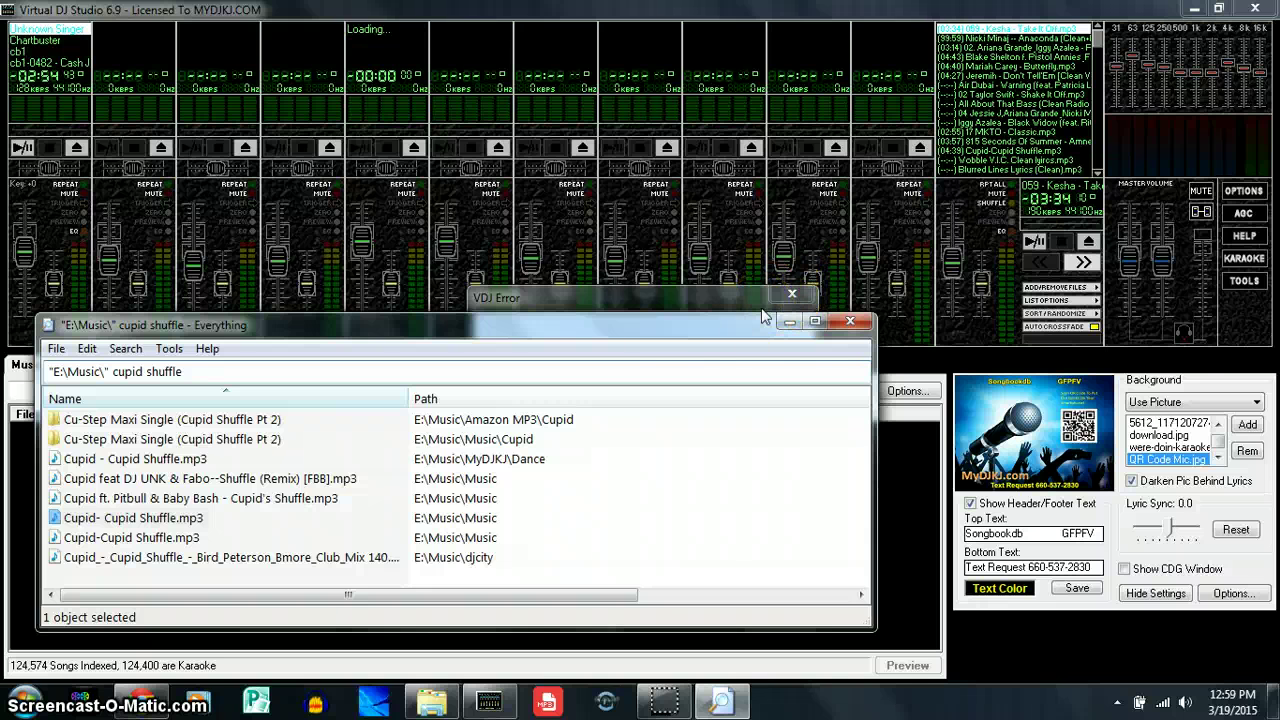
{"action": "left_click", "coordinate": [388, 68]}
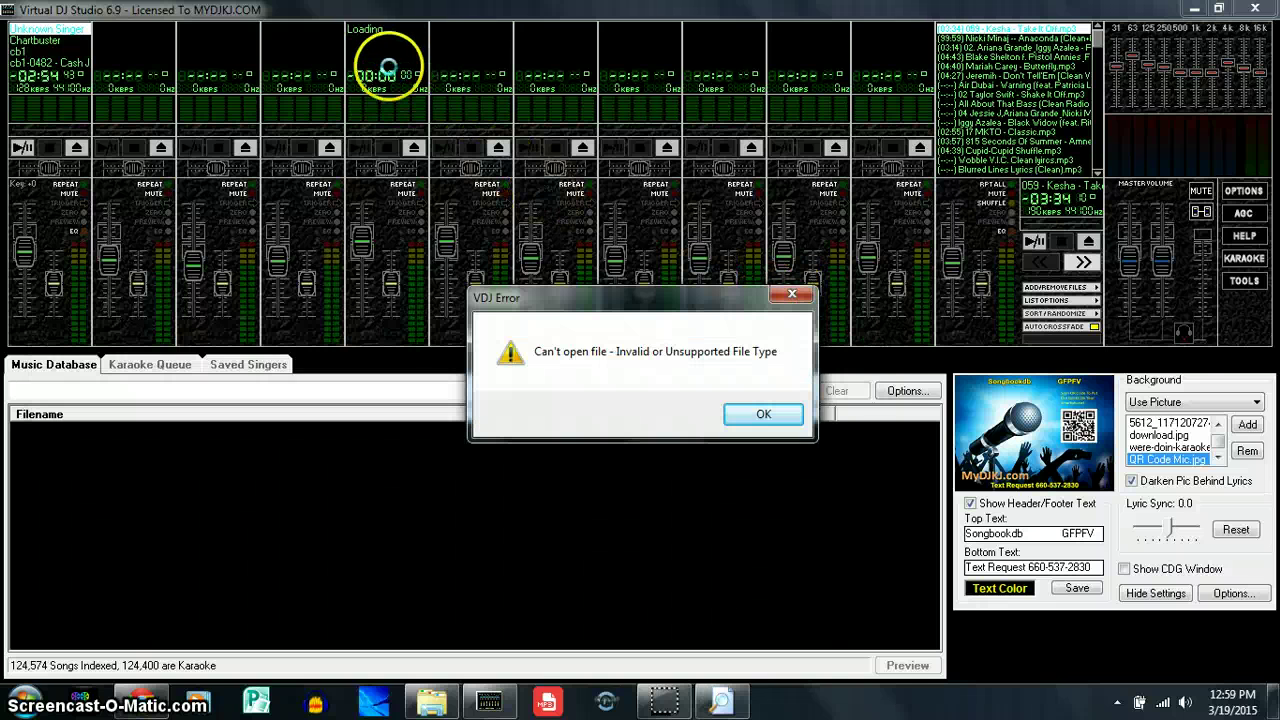
{"action": "left_click", "coordinate": [760, 416]}
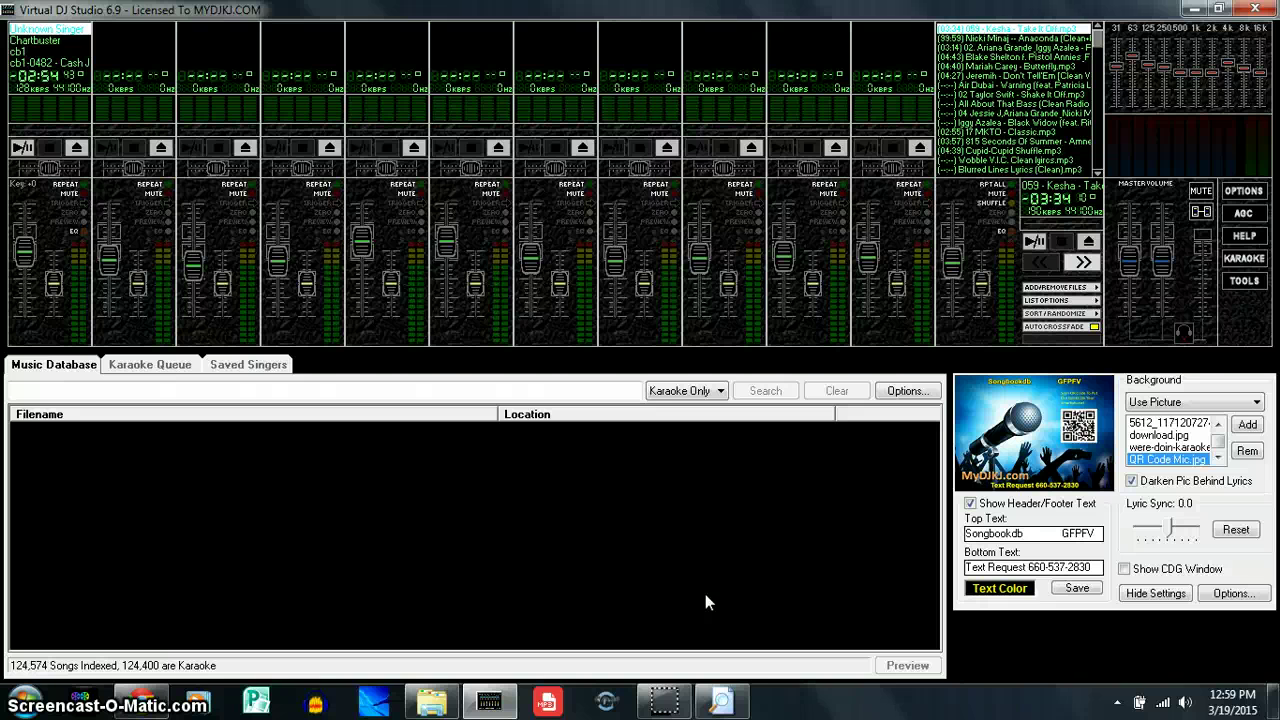
{"action": "left_click", "coordinate": [720, 703]}
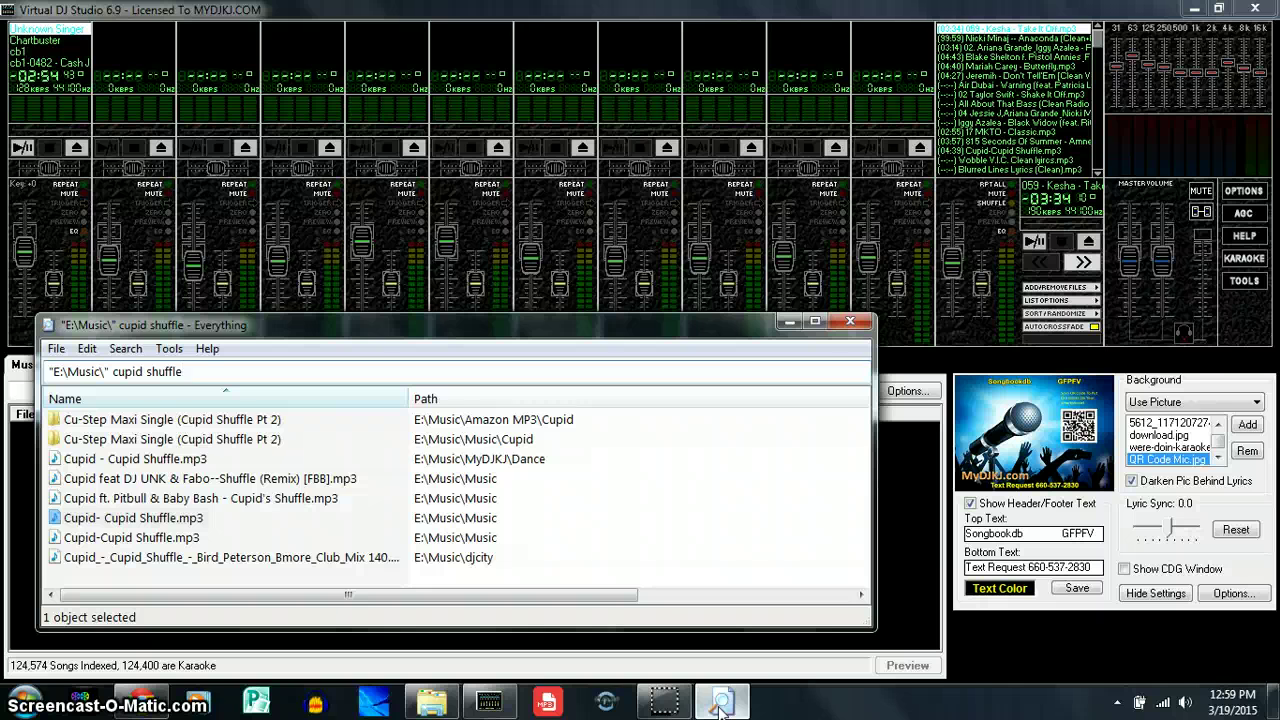
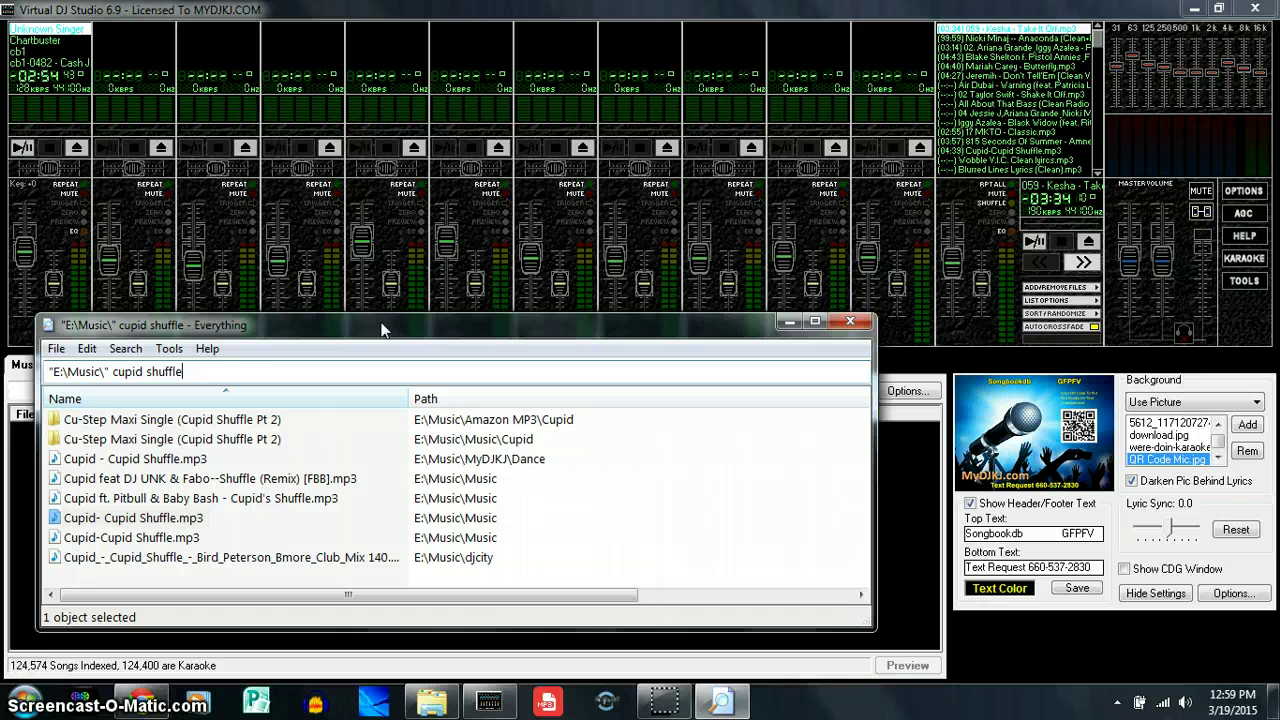
Preview Cupid- Cupid Shuffle.mp3 from the search results at a raised volume, pause it and close the media player
{"action": "left_click", "coordinate": [361, 337]}
{"action": "left_click", "coordinate": [88, 518]}
{"action": "left_click", "coordinate": [88, 518]}
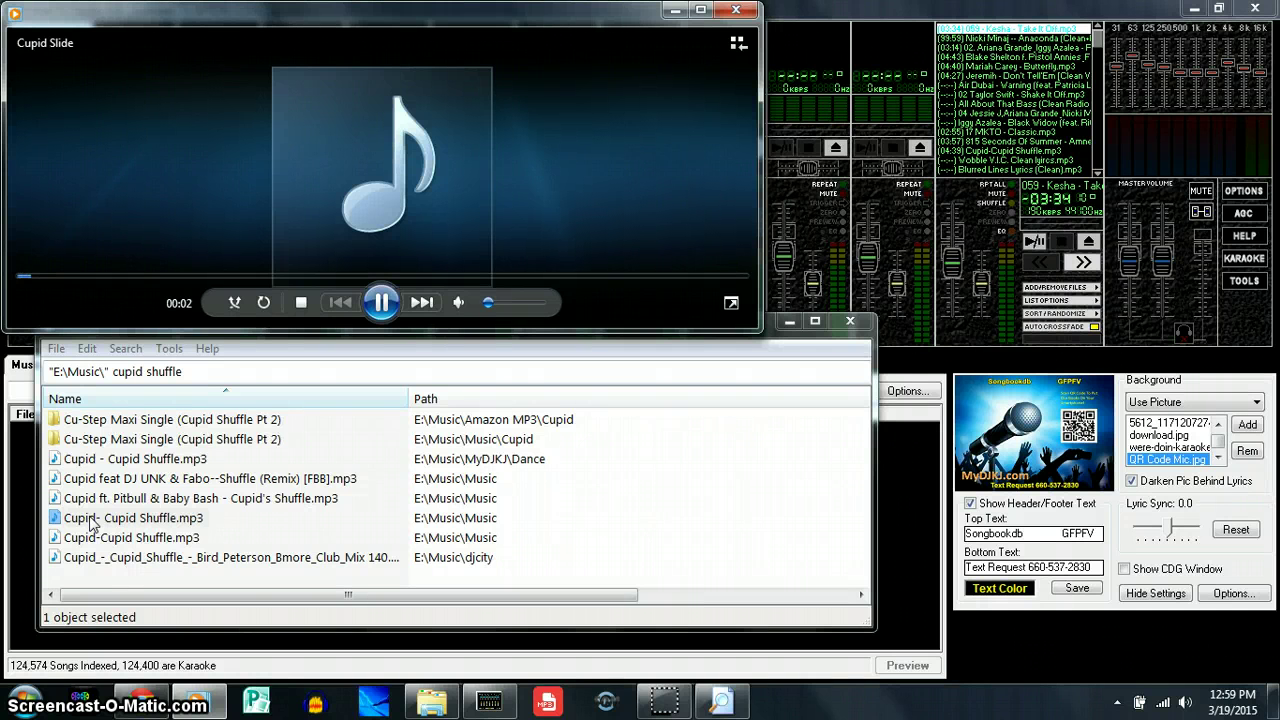
{"action": "key", "text": "XF86AudioRaiseVolume"}
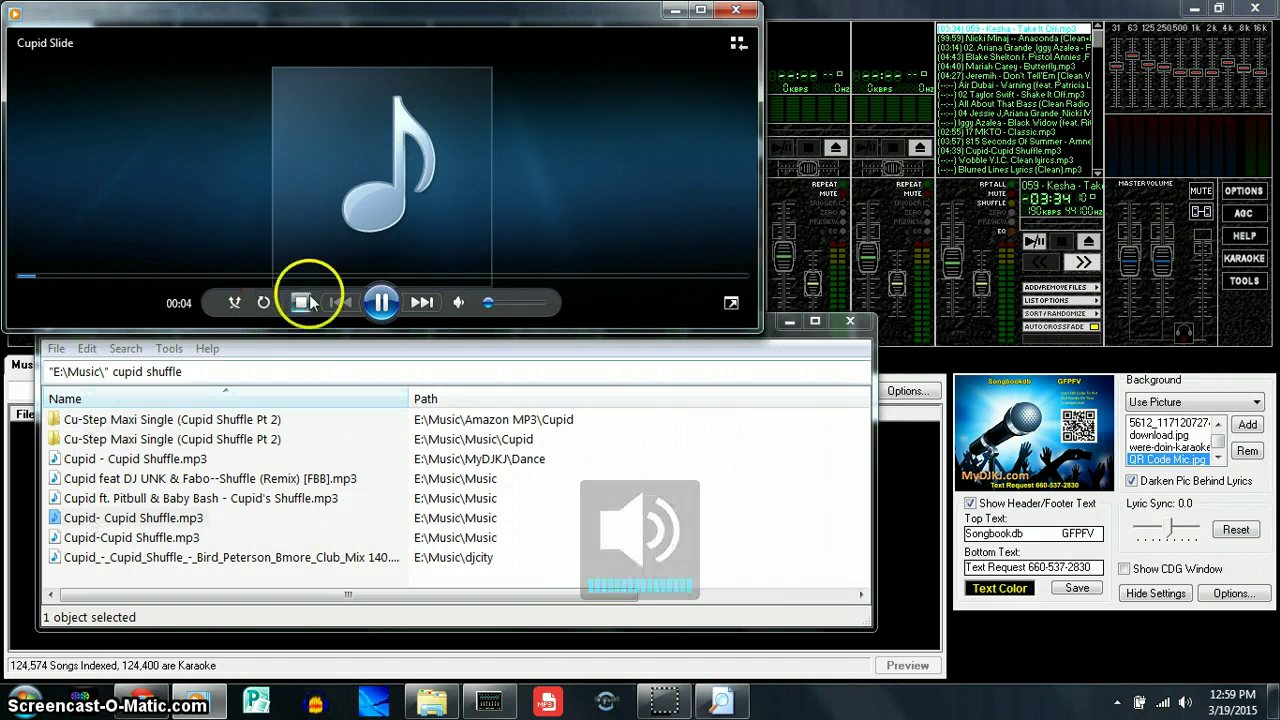
{"action": "mouse_move", "coordinate": [492, 308]}
{"action": "left_mouse_down"}
{"action": "mouse_move", "coordinate": [531, 320]}
{"action": "mouse_move", "coordinate": [512, 317]}
{"action": "left_mouse_up"}
{"action": "left_click", "coordinate": [386, 303]}
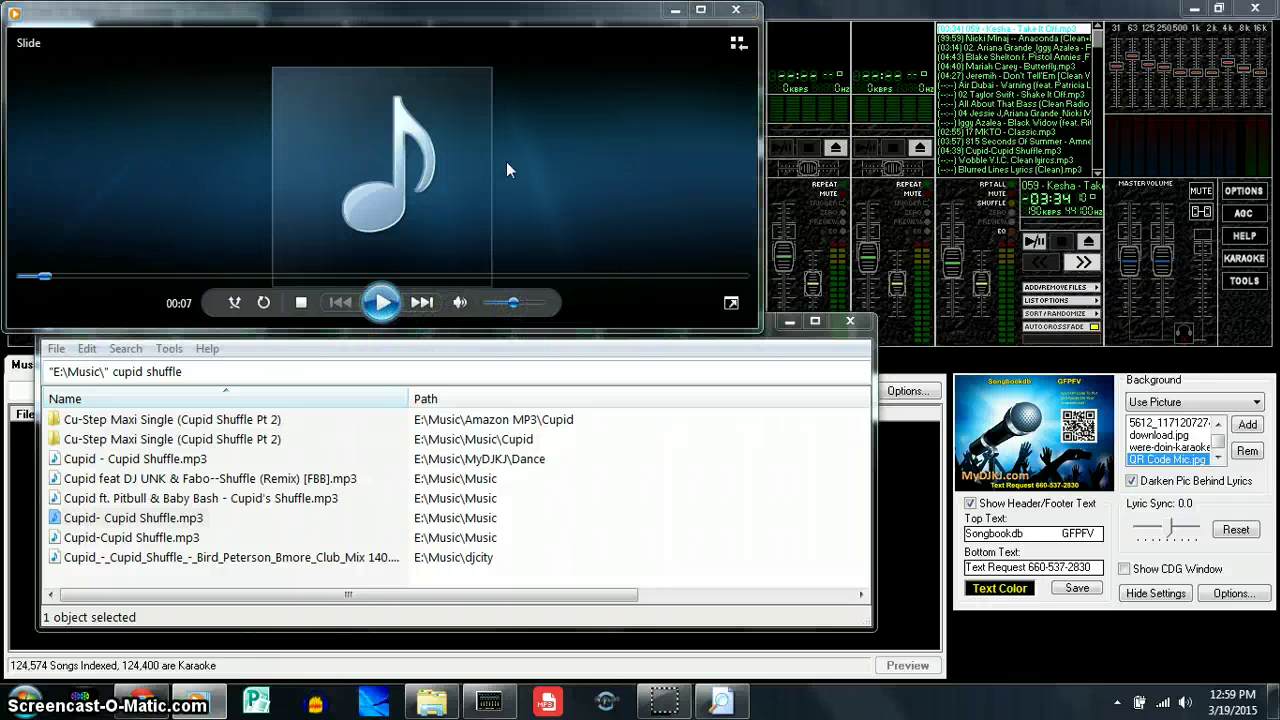
{"action": "left_click", "coordinate": [736, 9]}
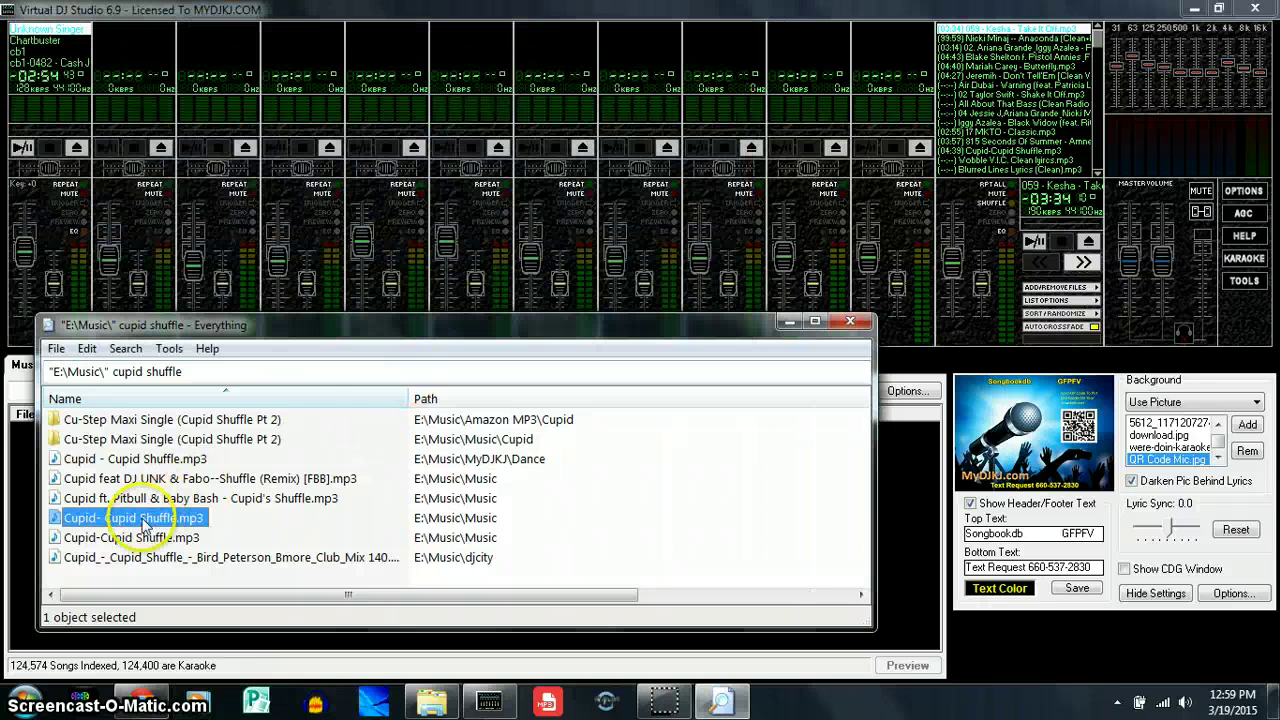
Load Cupid-Cupid Shuffle.mp3 onto the sixth deck, move it into the playlist below the Blake Shelton track and play it
{"action": "left_click_drag", "start_coordinate": [105, 538], "coordinate": [495, 88]}
{"action": "left_click", "coordinate": [455, 62]}
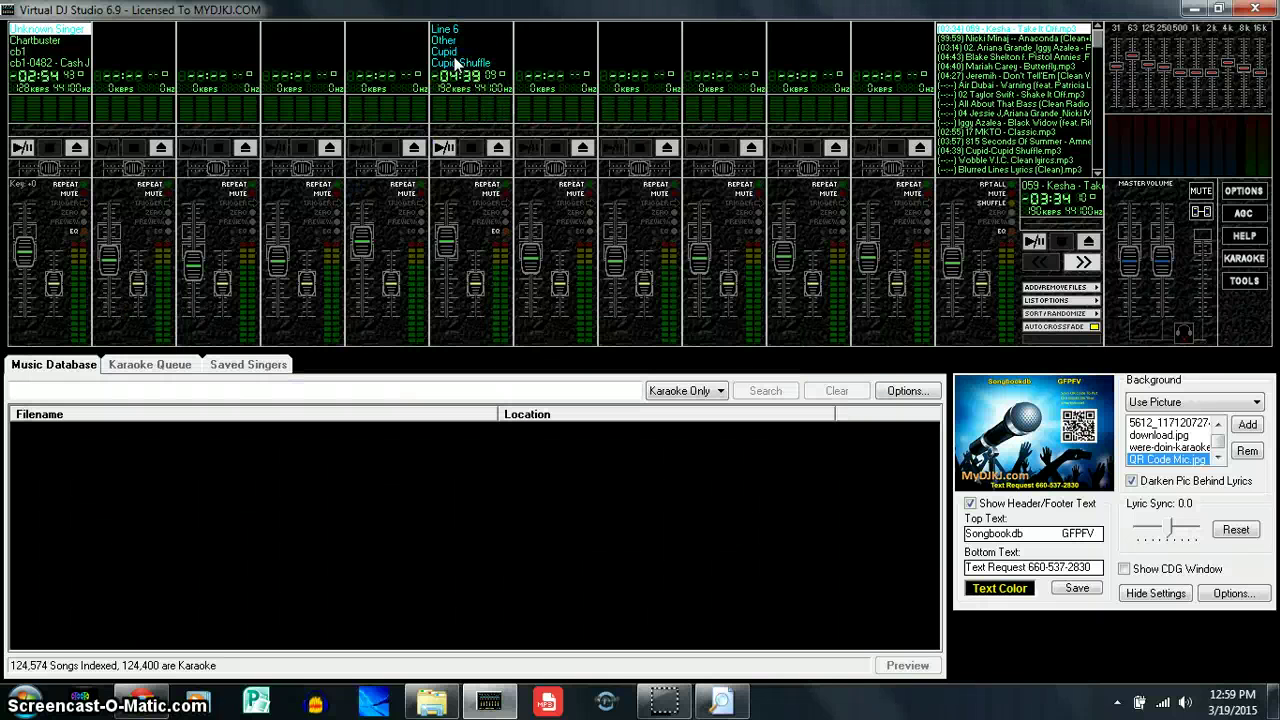
{"action": "left_click", "coordinate": [448, 59]}
{"action": "left_click_drag", "start_coordinate": [446, 52], "coordinate": [1013, 56]}
{"action": "double_click", "coordinate": [1003, 67]}
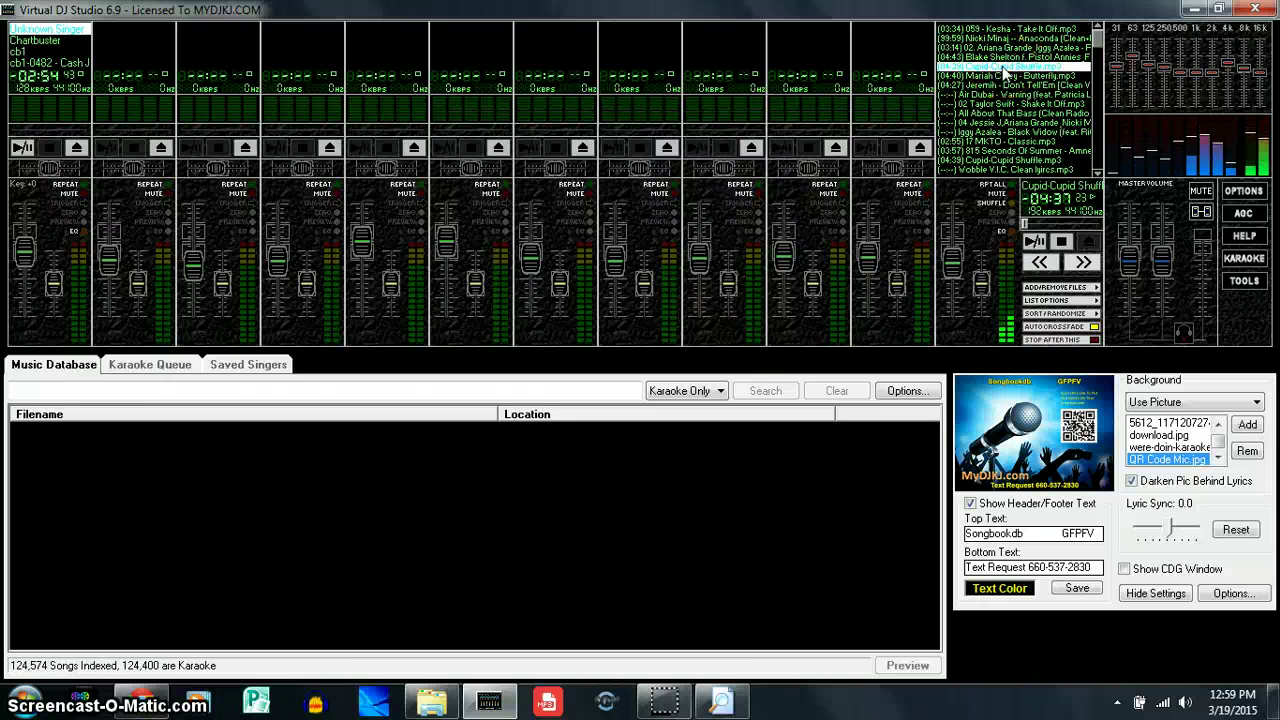
Go through the playlist entries without a duration, including the Air Dubai and Taylor Swift tracks
{"action": "left_click_drag", "start_coordinate": [1020, 146], "coordinate": [1018, 95]}
{"action": "key", "text": "Down"}
{"action": "key", "text": "Down"}
{"action": "key", "text": "Down"}
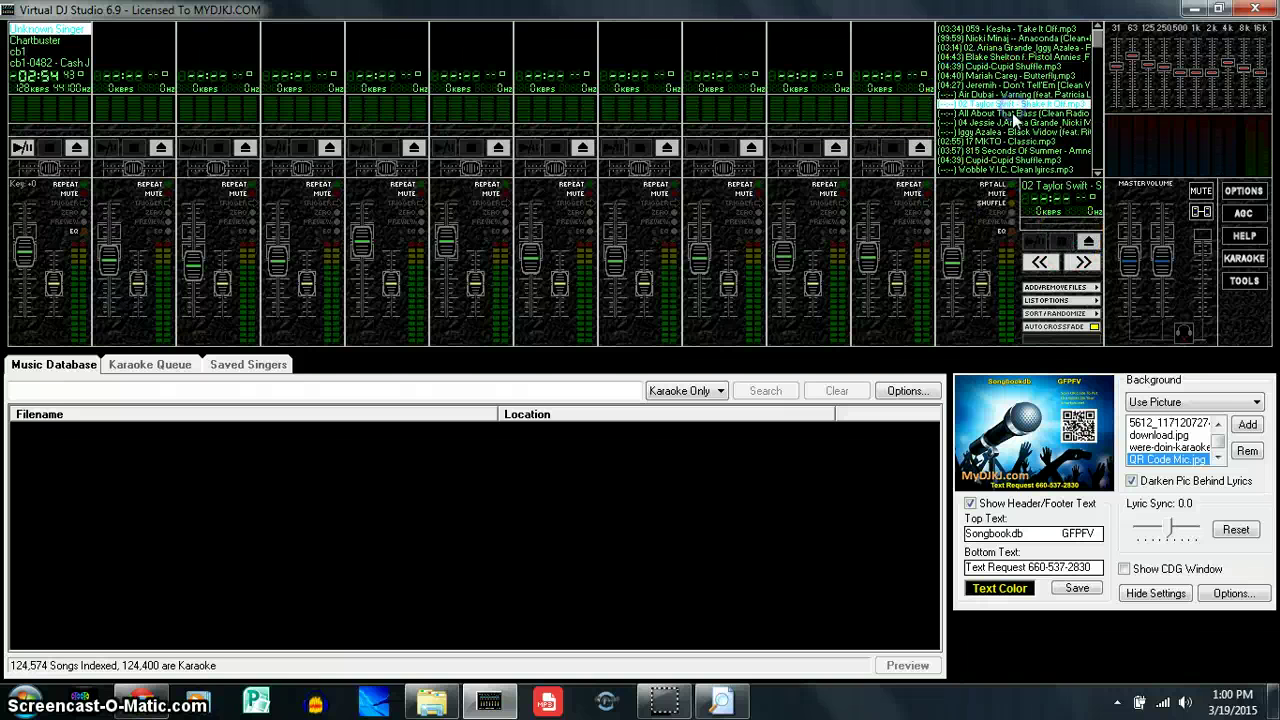
{"action": "left_click_drag", "start_coordinate": [1013, 120], "coordinate": [1067, 245]}
{"action": "left_click", "coordinate": [997, 103]}
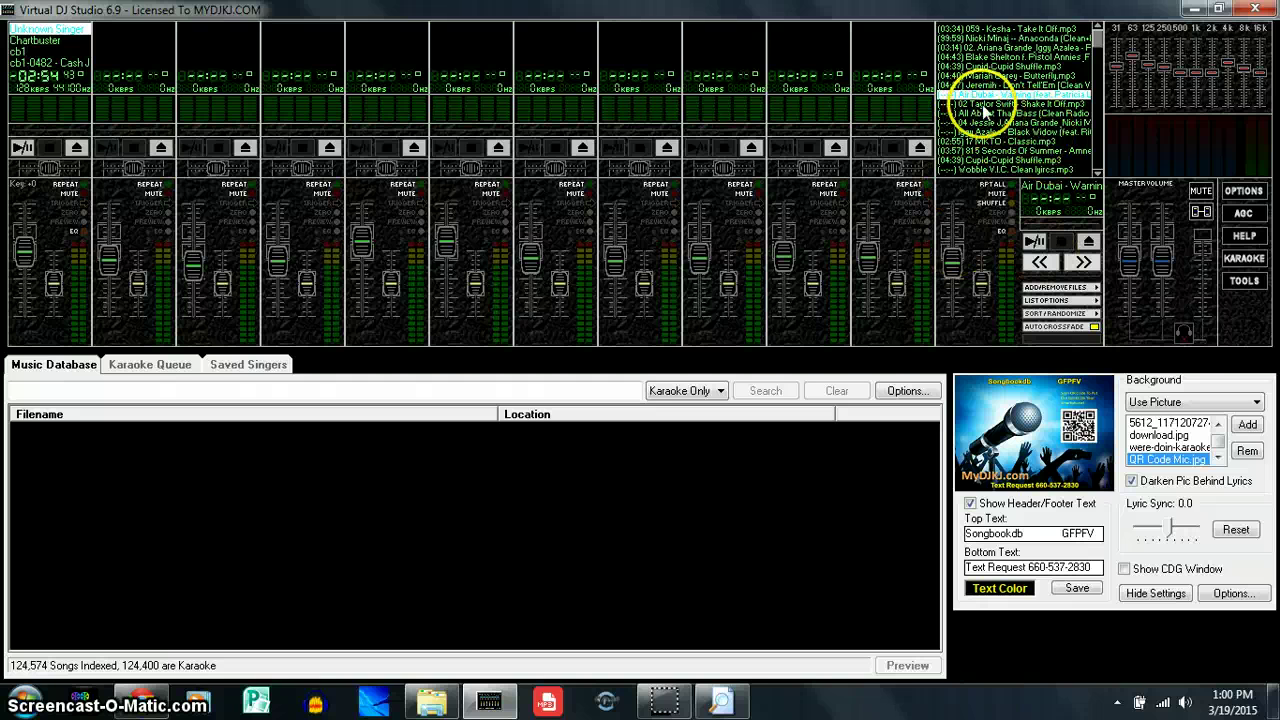
Play and stop the 5 Seconds Of Summer track, and try the Air Dubai, Taylor Swift and Jessie J entries for comparison
{"action": "double_click", "coordinate": [1000, 150]}
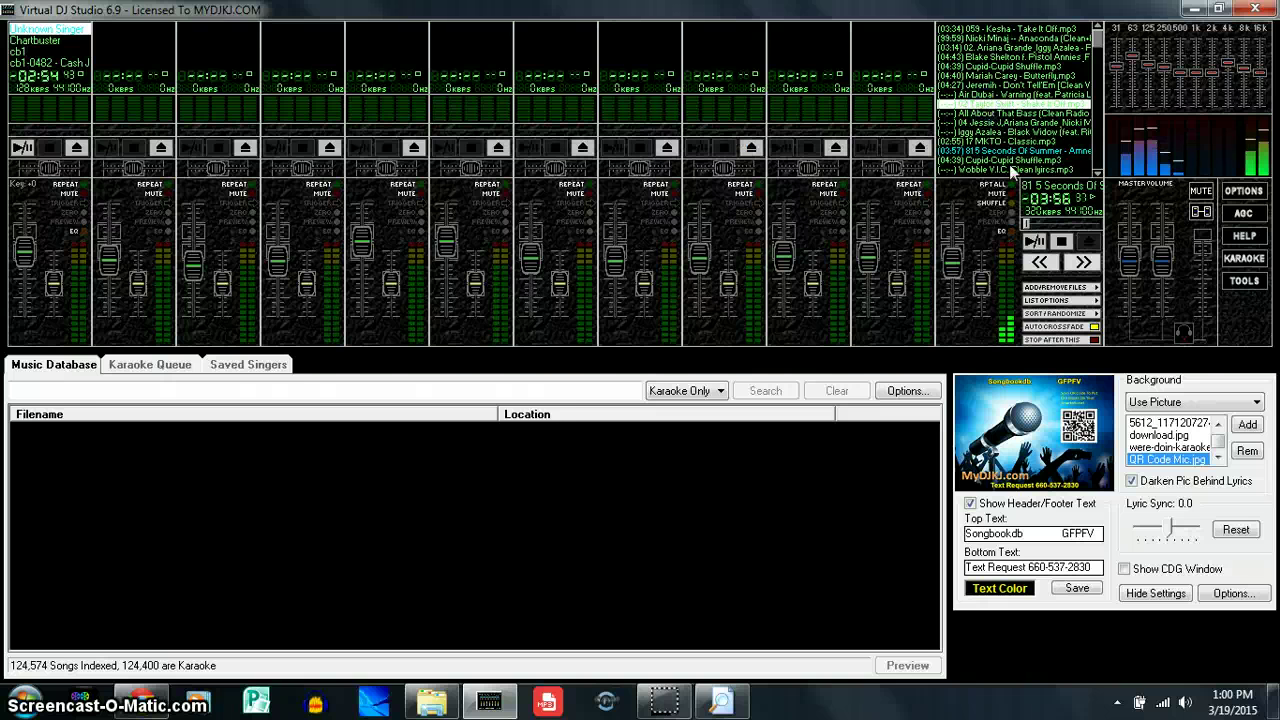
{"action": "left_click", "coordinate": [1061, 241]}
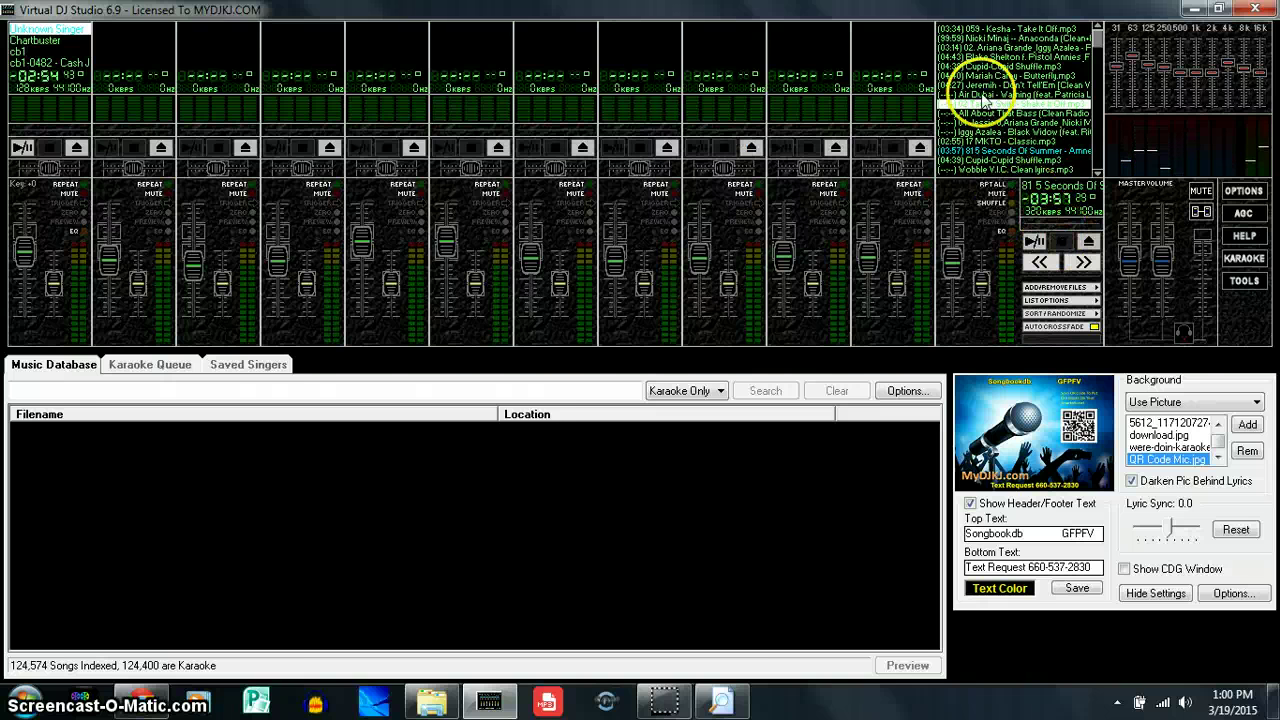
{"action": "double_click", "coordinate": [984, 95]}
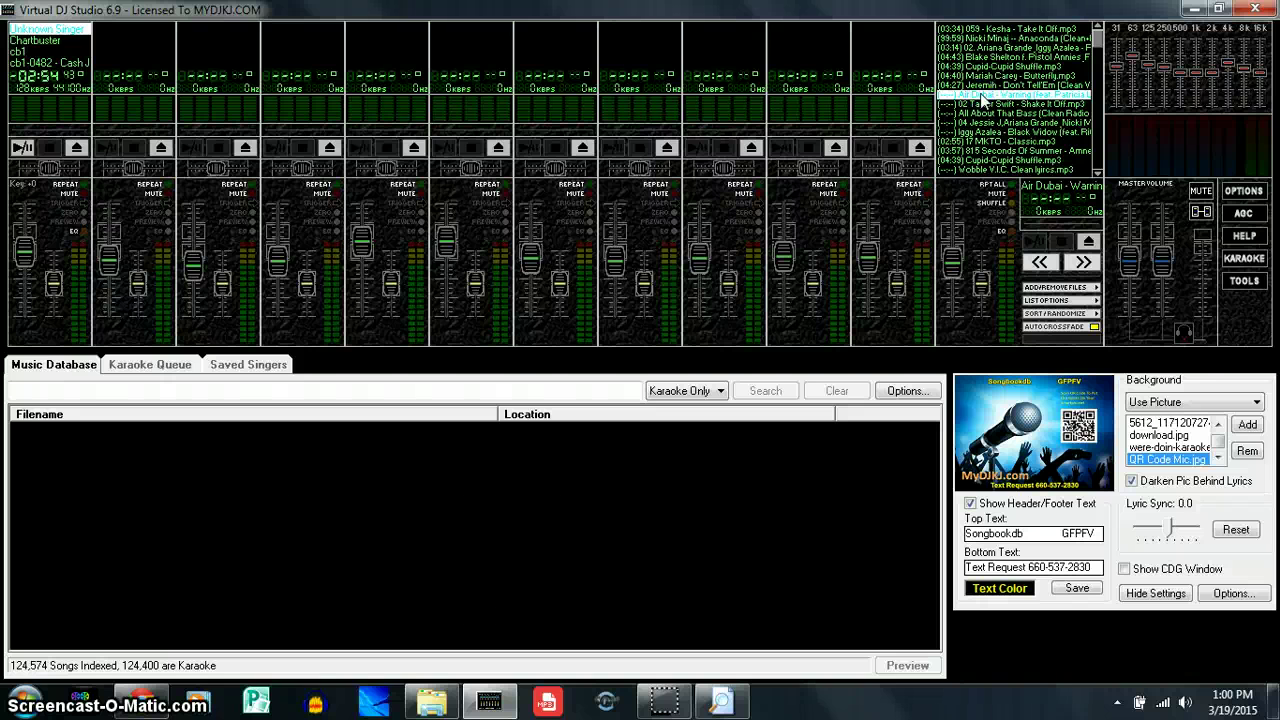
{"action": "double_click", "coordinate": [980, 104]}
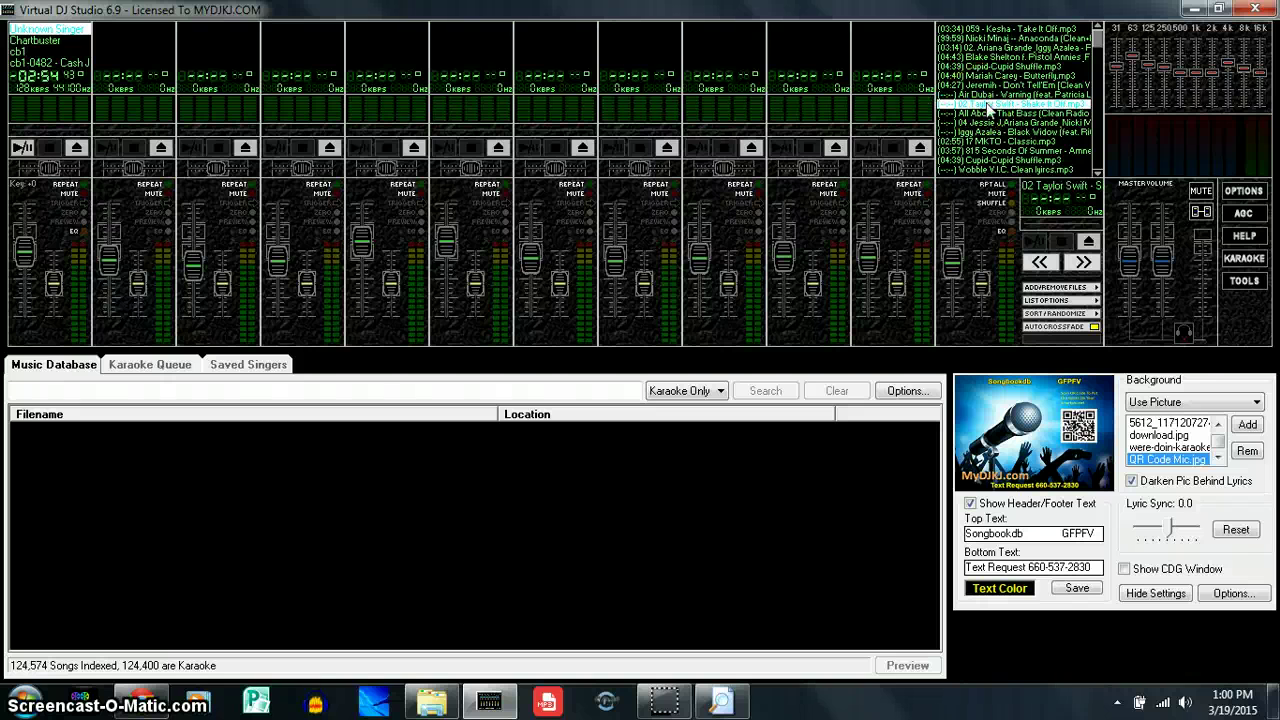
{"action": "double_click", "coordinate": [985, 122]}
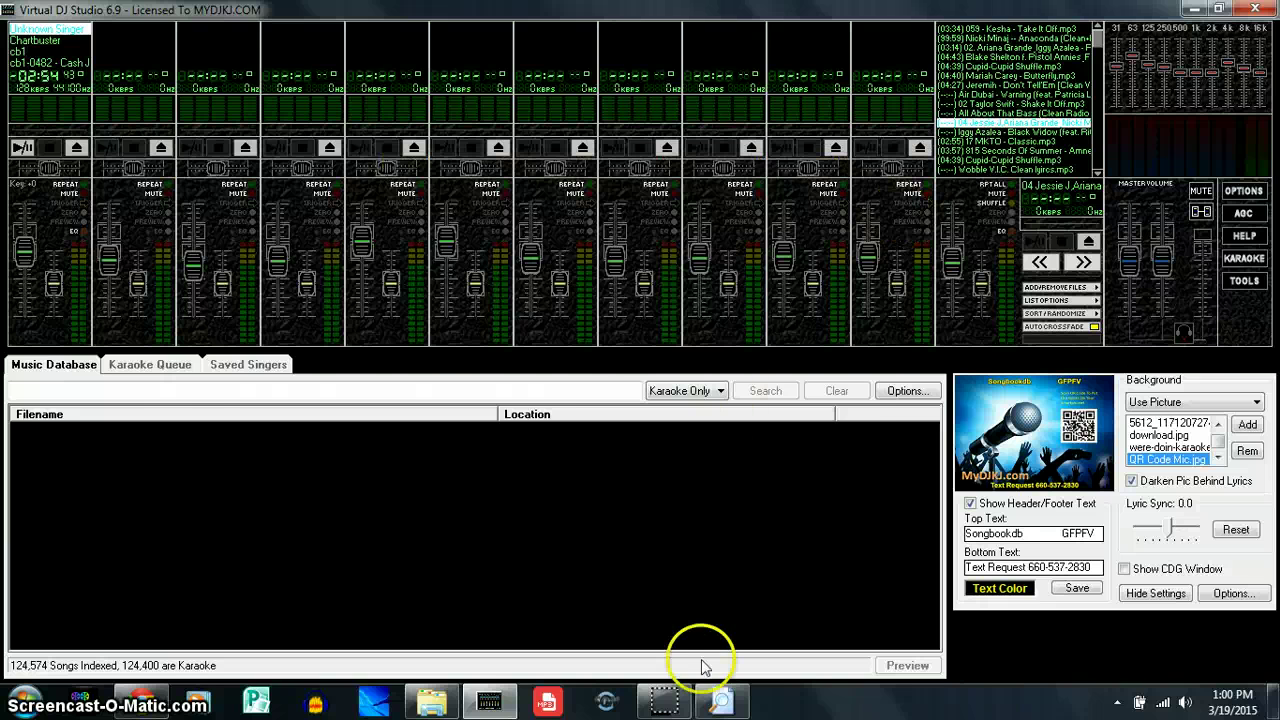
Search the E:\Music folder in Everything for "jessie bang bang", keeping the path filter in the query
{"action": "left_click", "coordinate": [729, 706]}
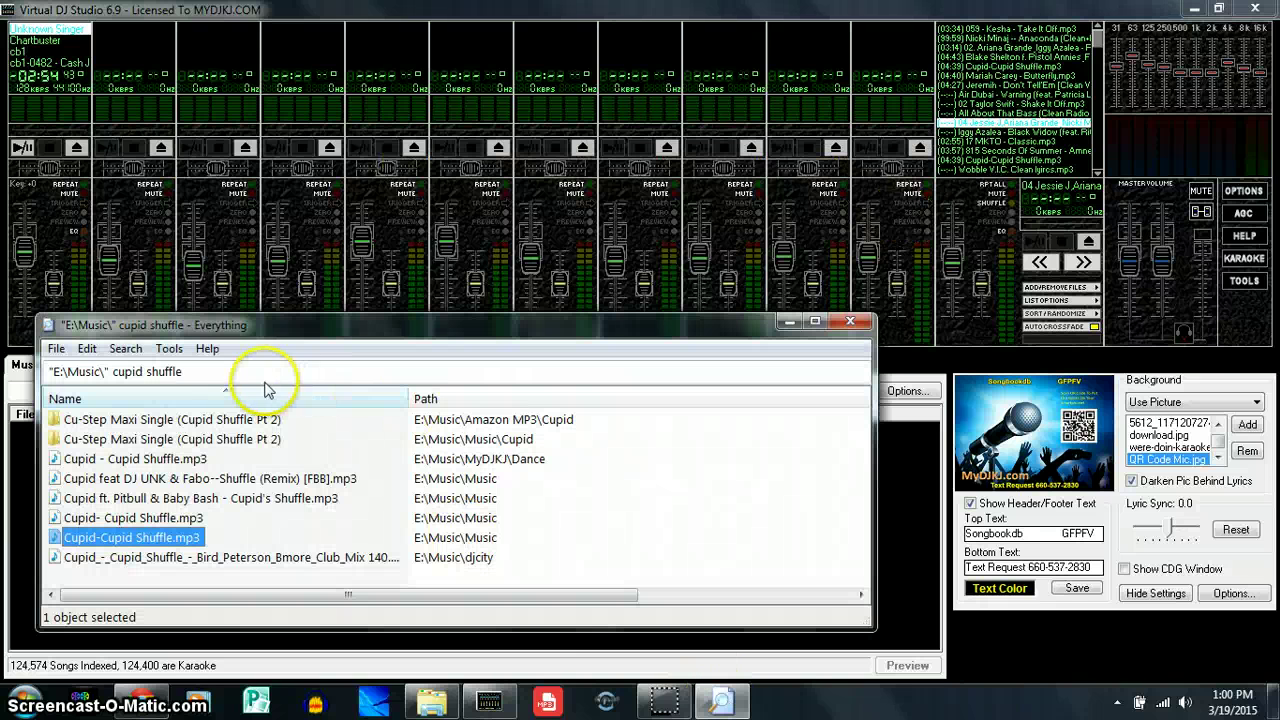
{"action": "left_click", "coordinate": [219, 369]}
{"action": "left_click_drag", "start_coordinate": [219, 369], "coordinate": [115, 383]}
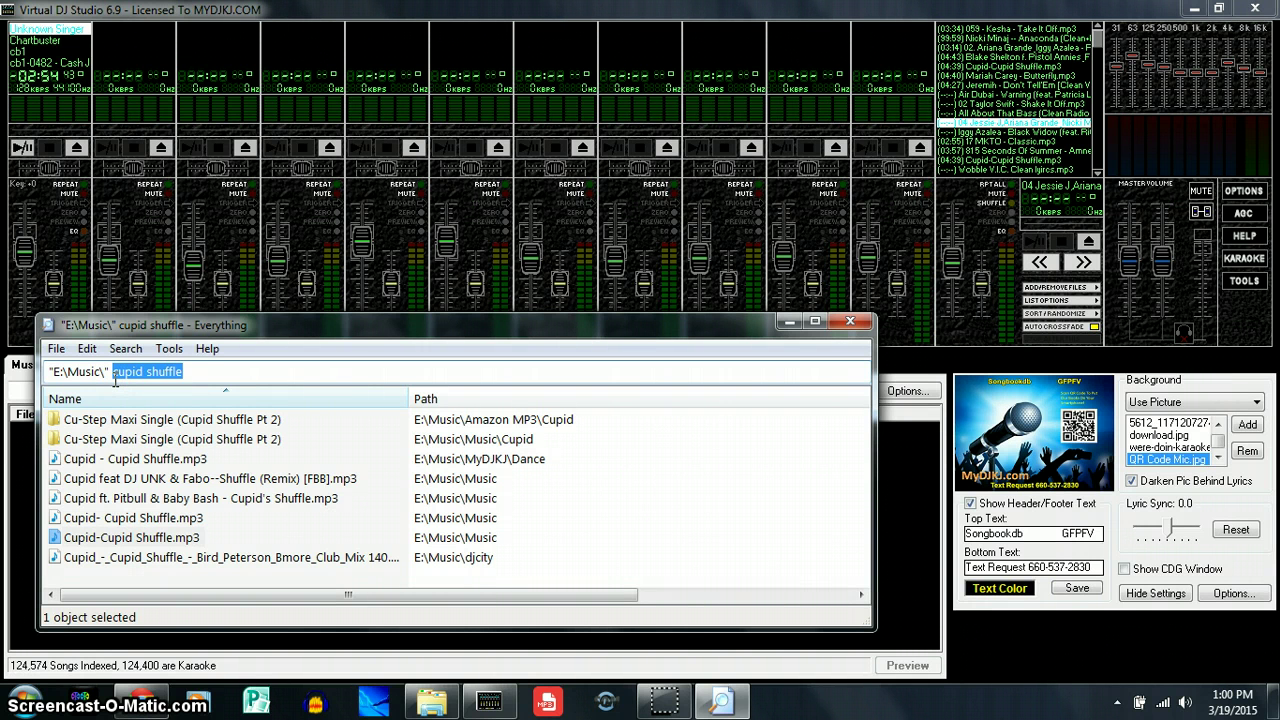
{"action": "type", "text": "je"}
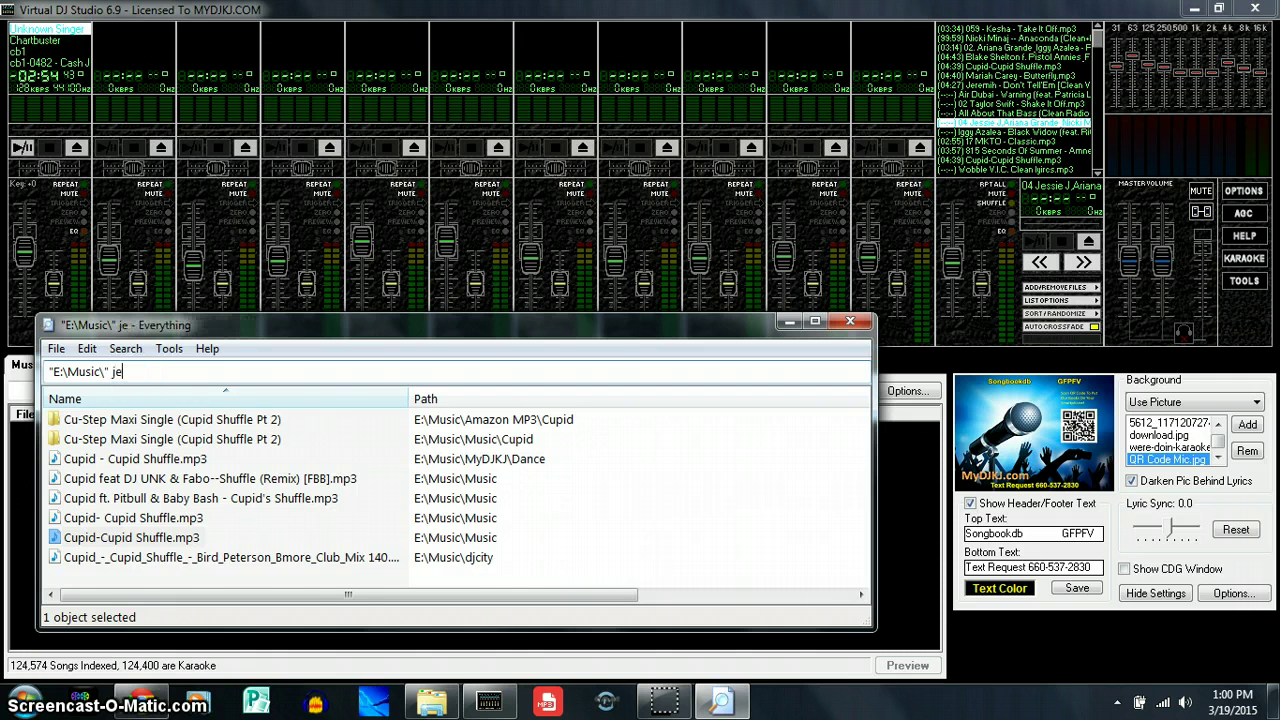
{"action": "type", "text": "ssie"}
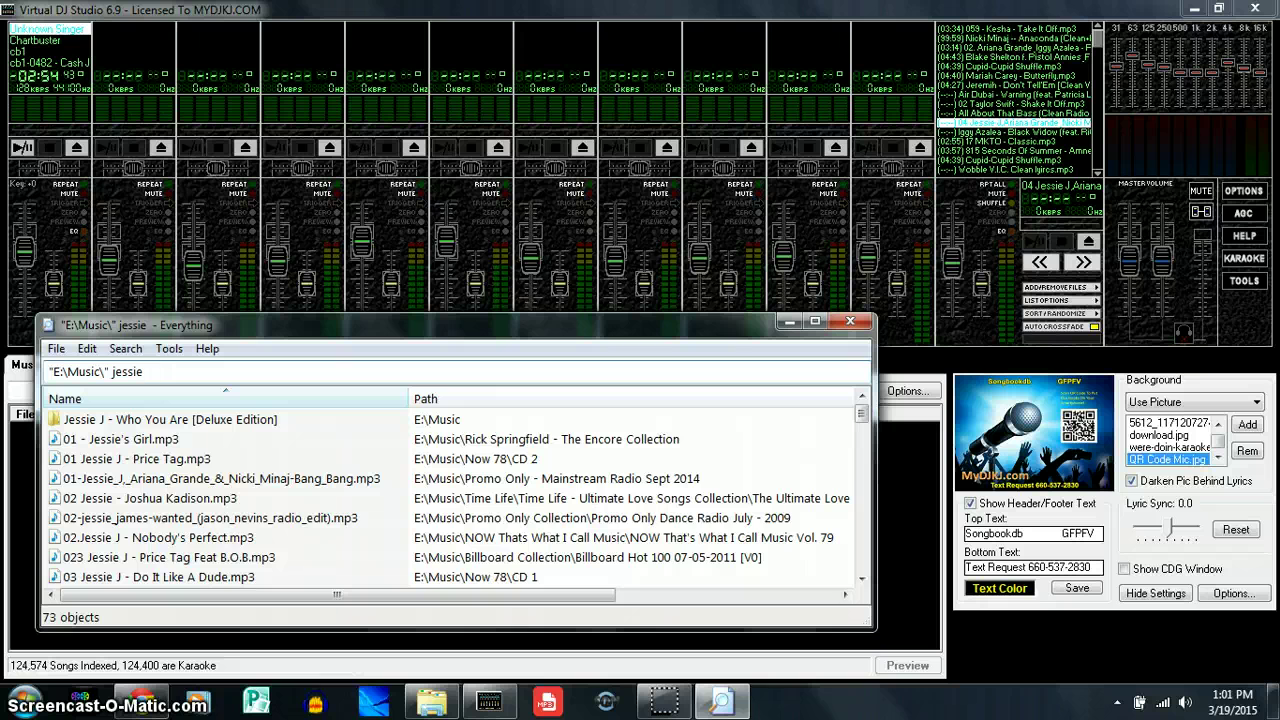
{"action": "type", "text": " bang bangf"}
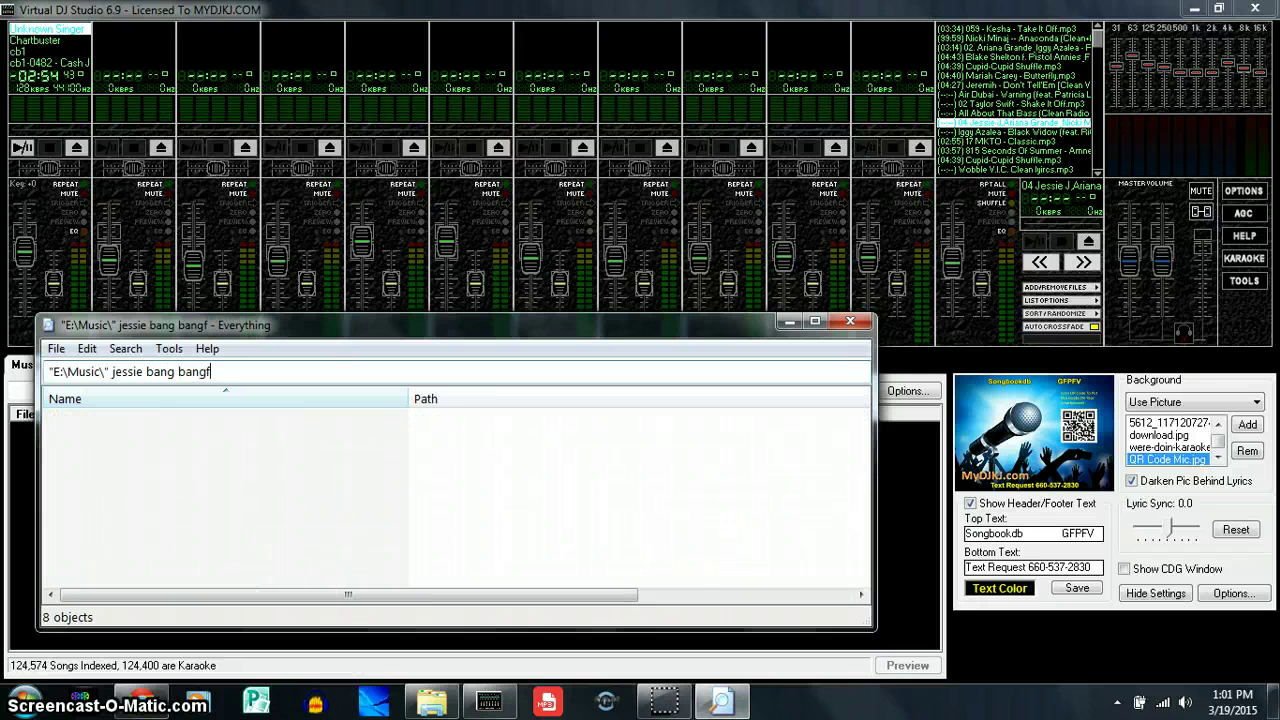
{"action": "key", "text": "BackSpace"}
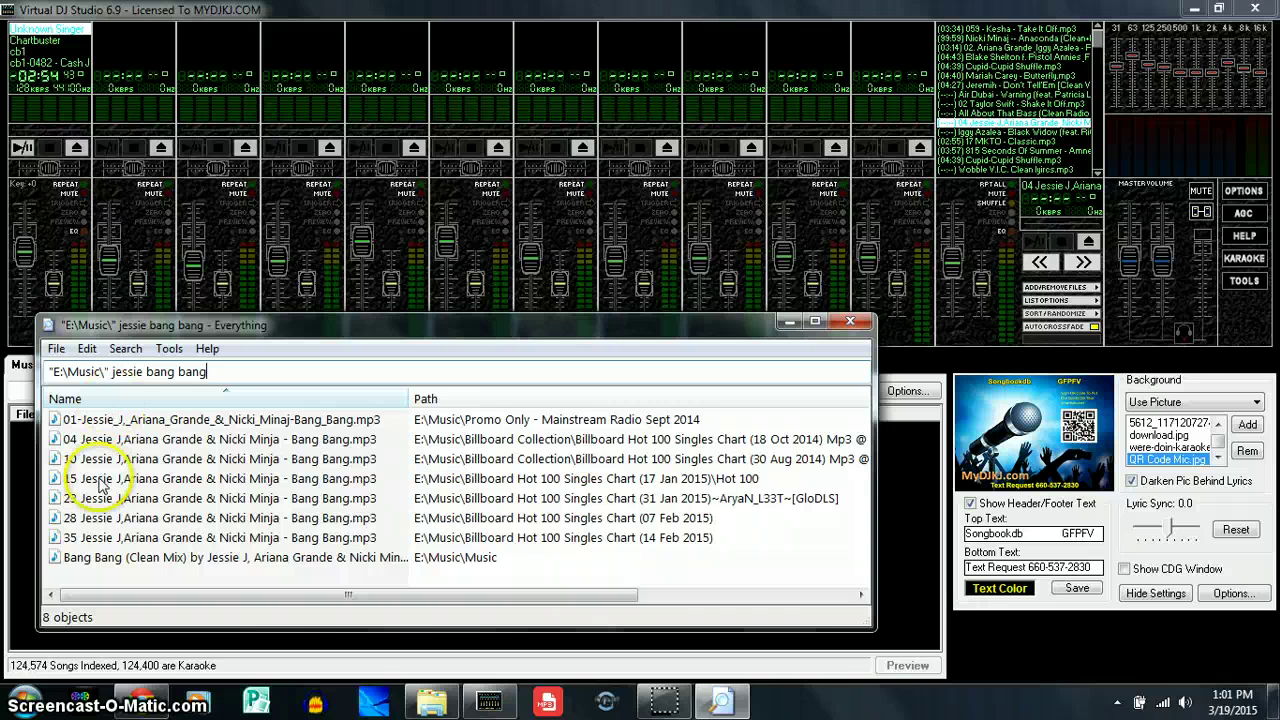
Load 04 Jessie J,Ariana Grande & Nicki Minja - Bang Bang.mp3 onto the seventh deck and move it above the old Jessie J playlist entry
{"action": "left_click", "coordinate": [102, 462]}
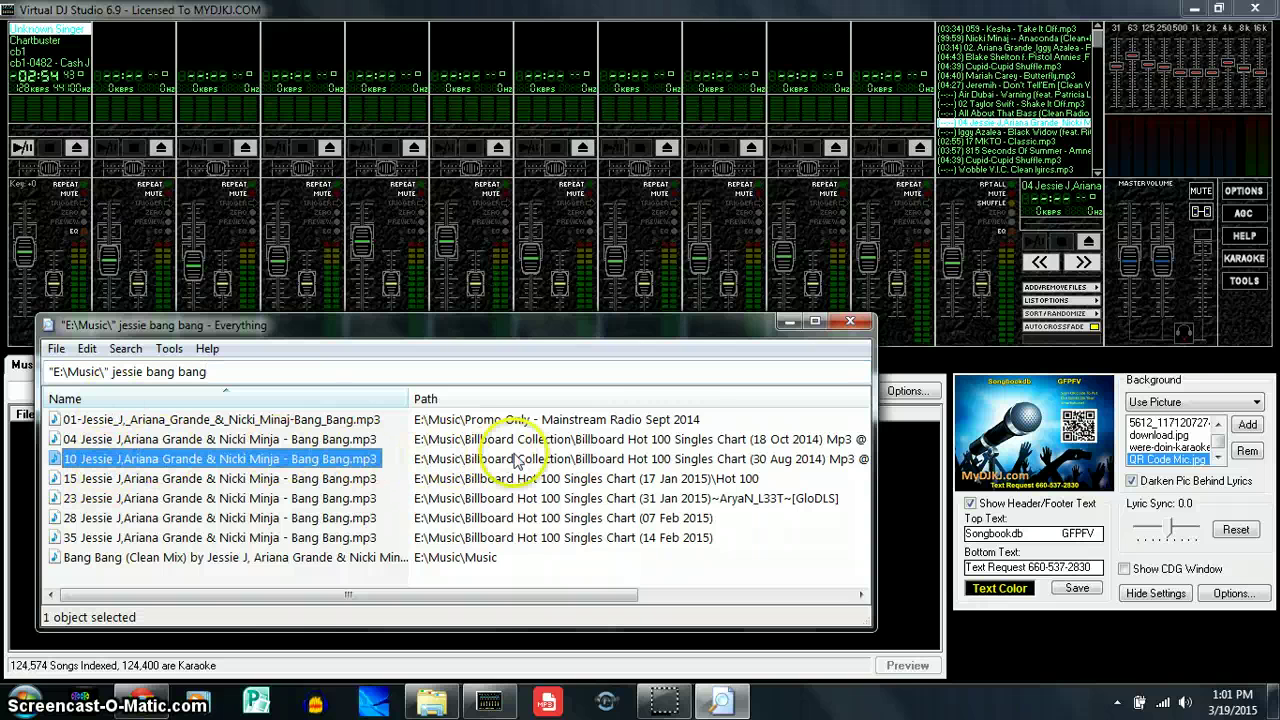
{"action": "left_click", "coordinate": [113, 441]}
{"action": "left_click_drag", "start_coordinate": [113, 441], "coordinate": [556, 62]}
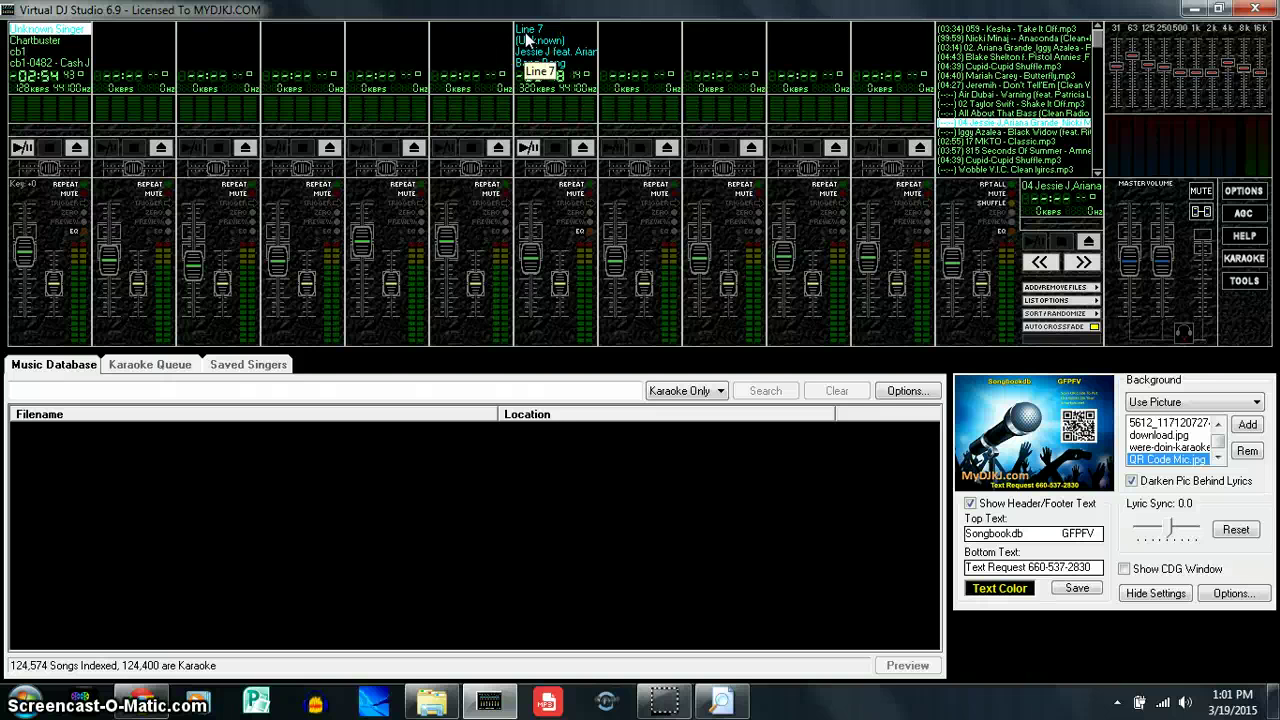
{"action": "left_click_drag", "start_coordinate": [527, 40], "coordinate": [988, 125]}
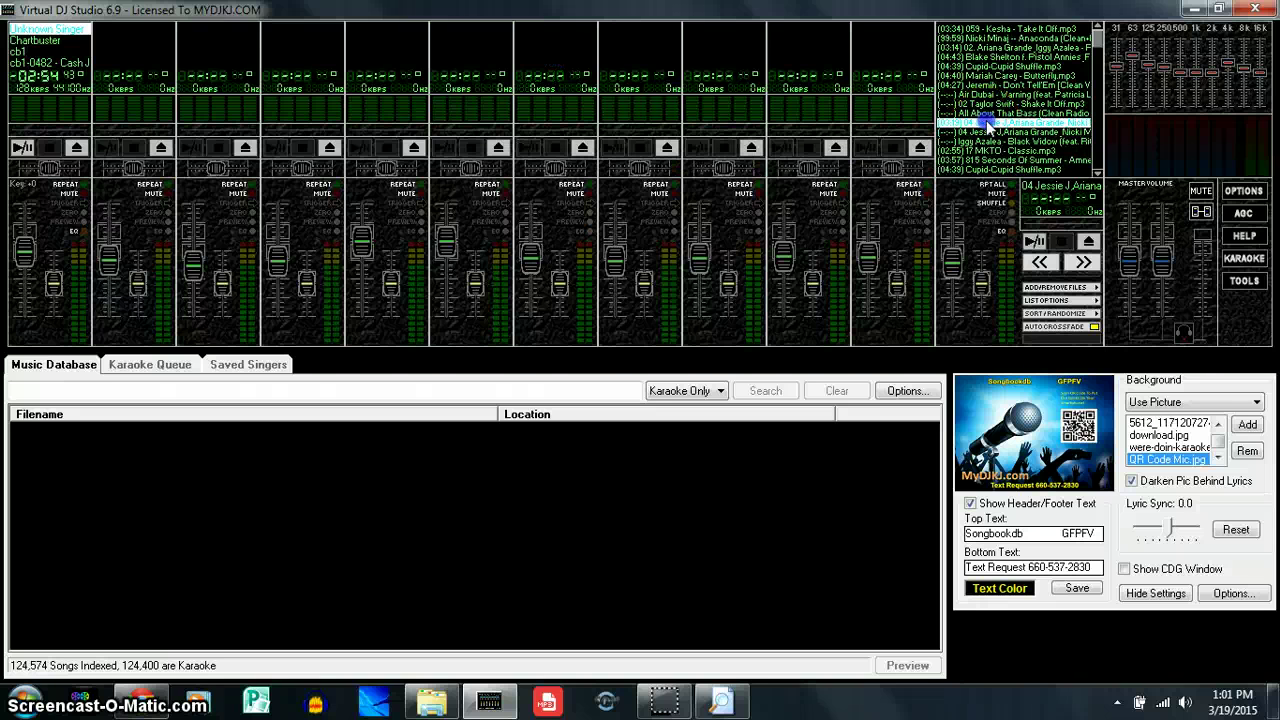
Play the newly added Jessie J track from the playlist, lower the playlist player's volume and stop playback
{"action": "left_click", "coordinate": [1014, 194]}
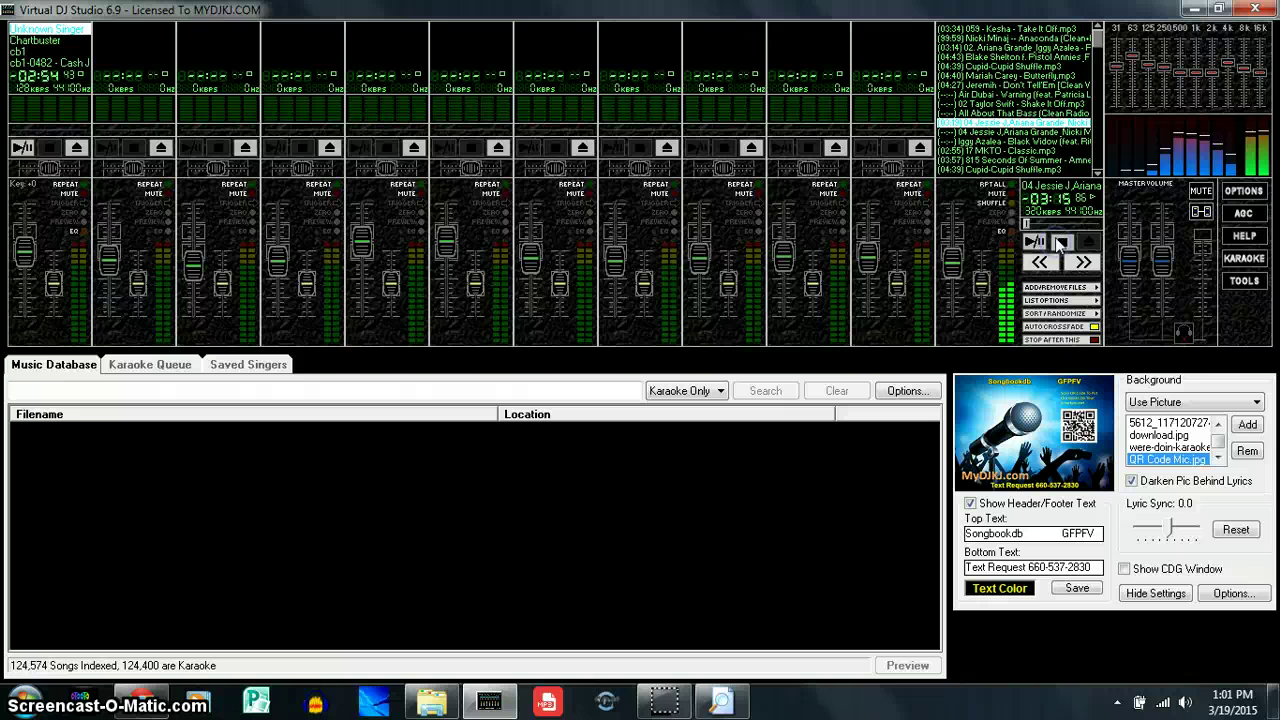
{"action": "left_click", "coordinate": [1036, 243]}
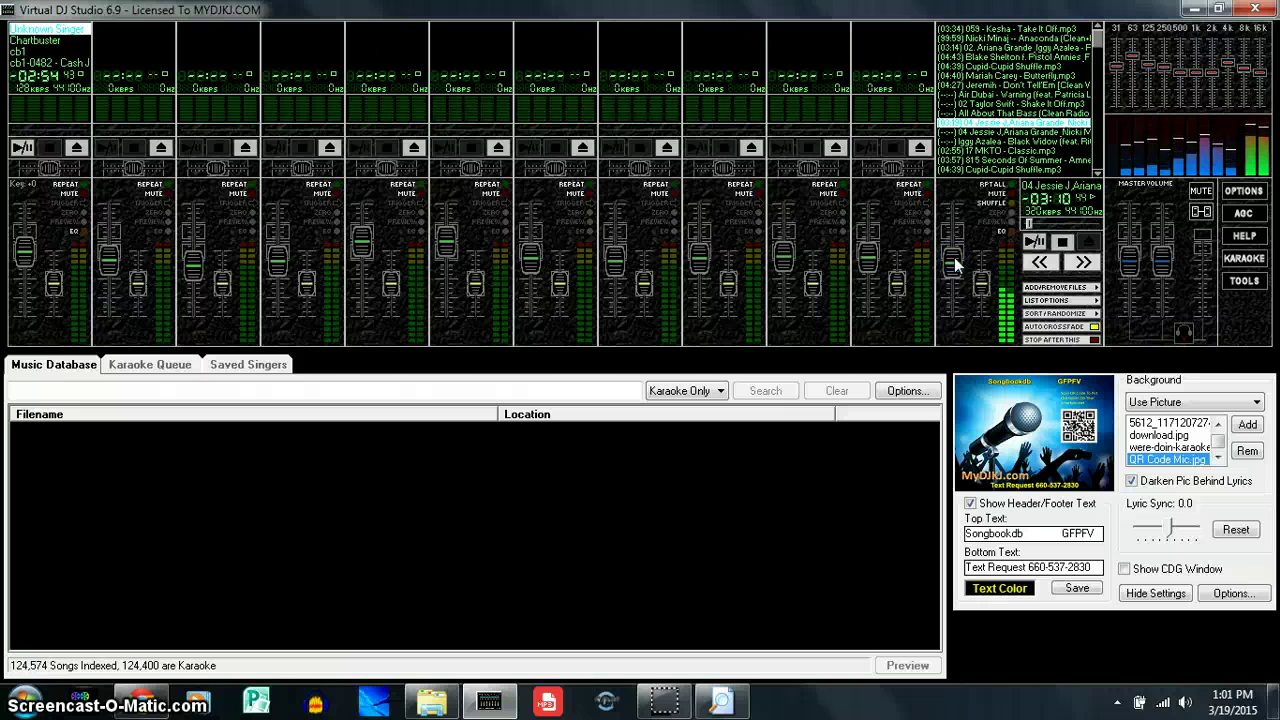
{"action": "key", "text": "XF86AudioRaiseVolume"}
{"action": "key", "text": "XF86AudioLowerVolume"}
{"action": "key", "text": "XF86AudioLowerVolume"}
{"action": "key", "text": "XF86AudioLowerVolume"}
{"action": "key", "text": "XF86AudioLowerVolume"}
{"action": "key", "text": "XF86AudioLowerVolume"}
{"action": "key", "text": "XF86AudioLowerVolume"}
{"action": "key", "text": "XF86AudioLowerVolume"}
{"action": "key", "text": "XF86AudioLowerVolume"}
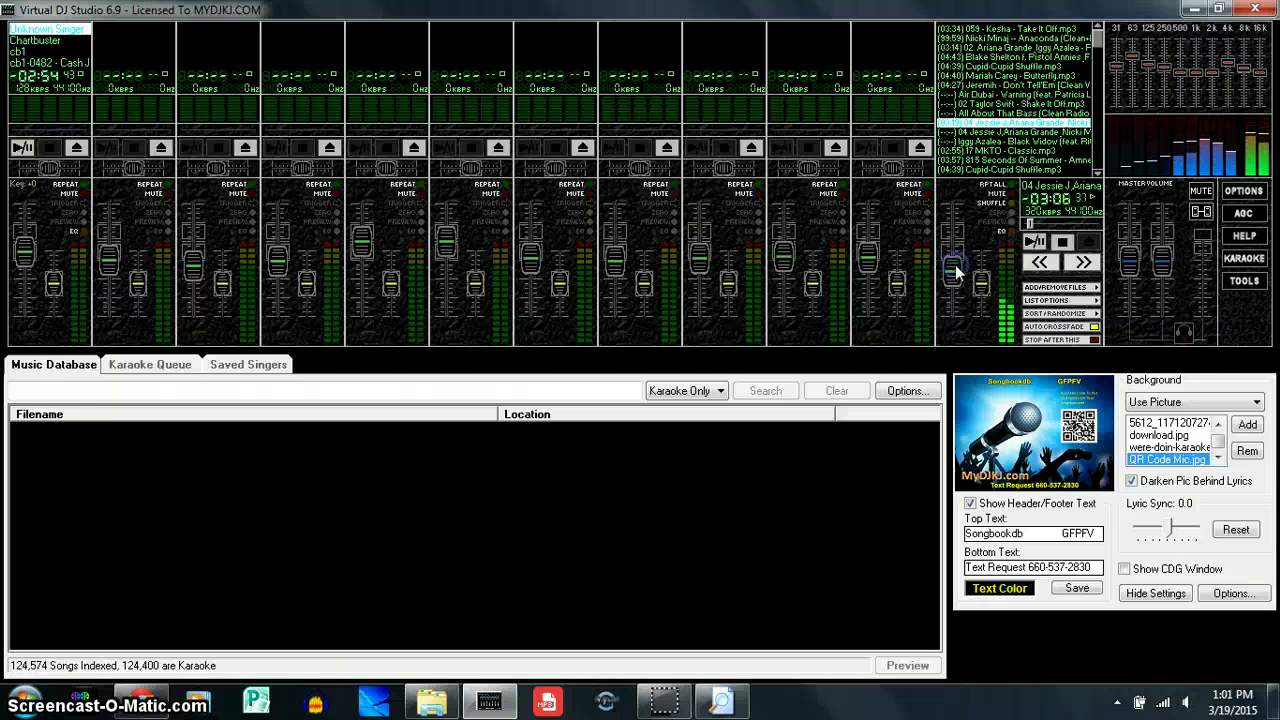
{"action": "left_click", "coordinate": [1057, 230]}
Remove the old 04 Jessie J entry without a duration from the playlist
{"action": "double_click", "coordinate": [996, 105]}
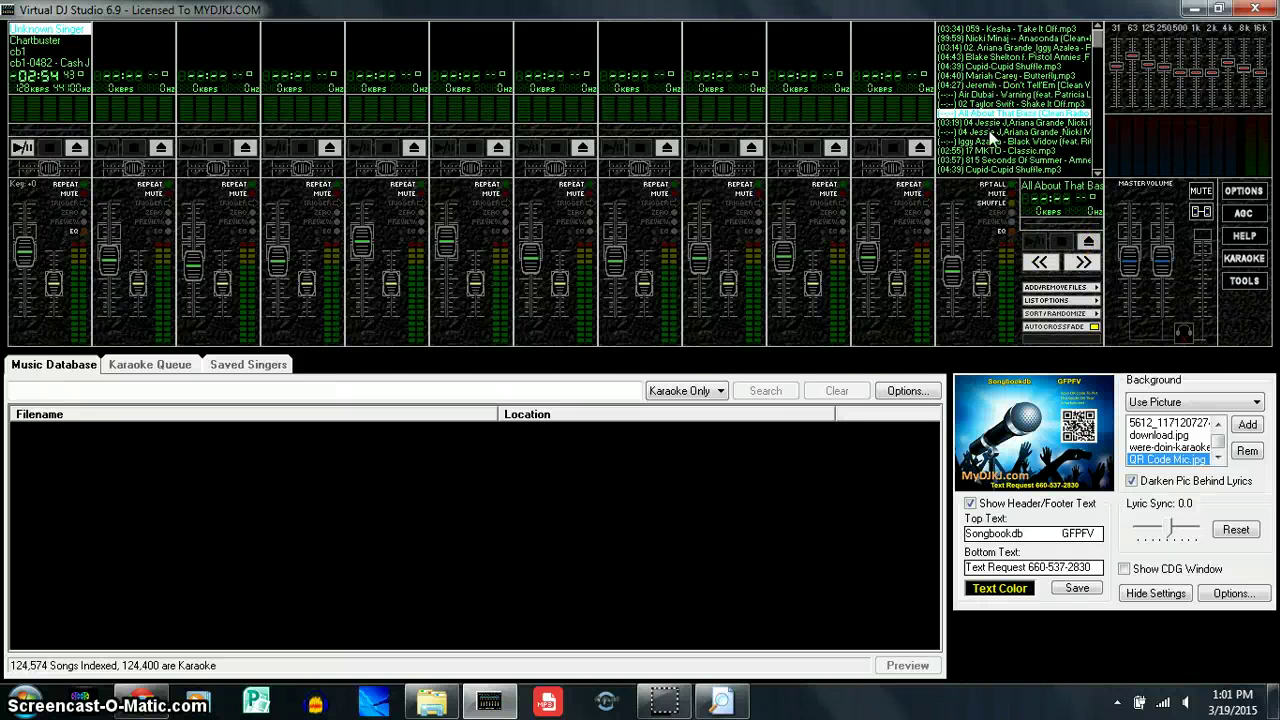
{"action": "double_click", "coordinate": [990, 132]}
{"action": "double_click", "coordinate": [990, 135]}
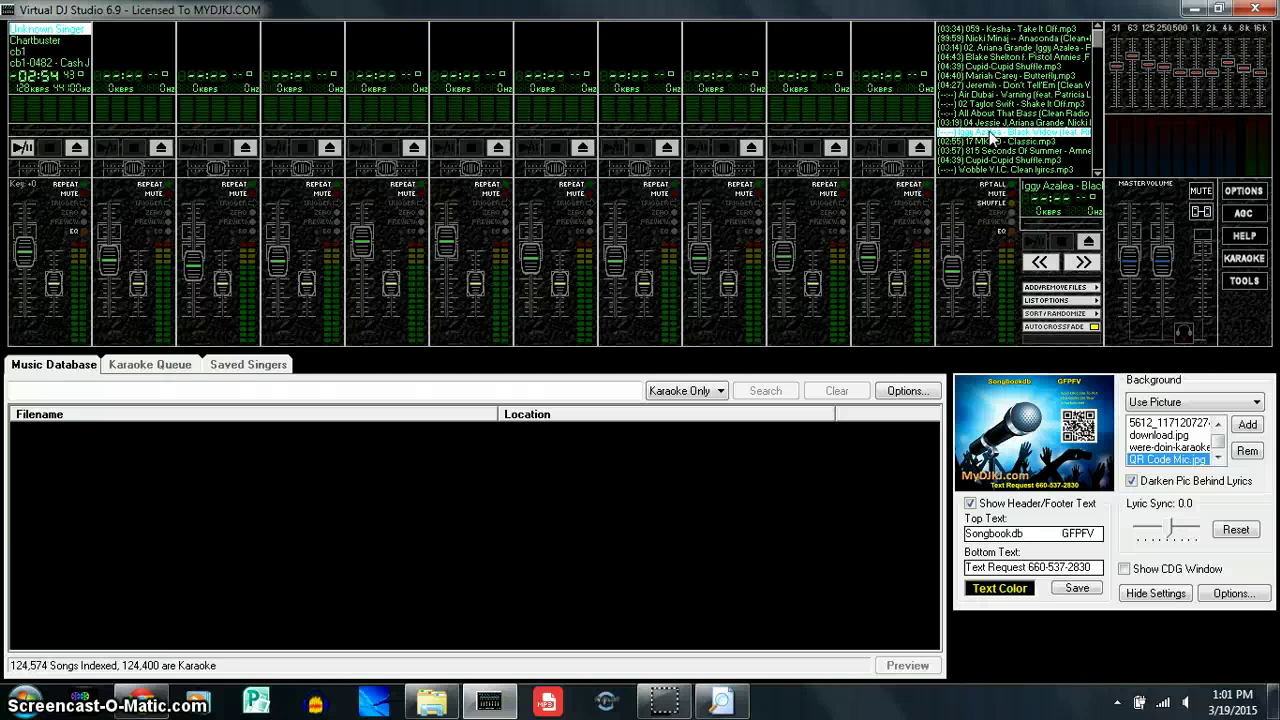
Check the Taylor Swift and Air Dubai entries without durations and view the commands for adding or removing playlist files
{"action": "left_click", "coordinate": [951, 94]}
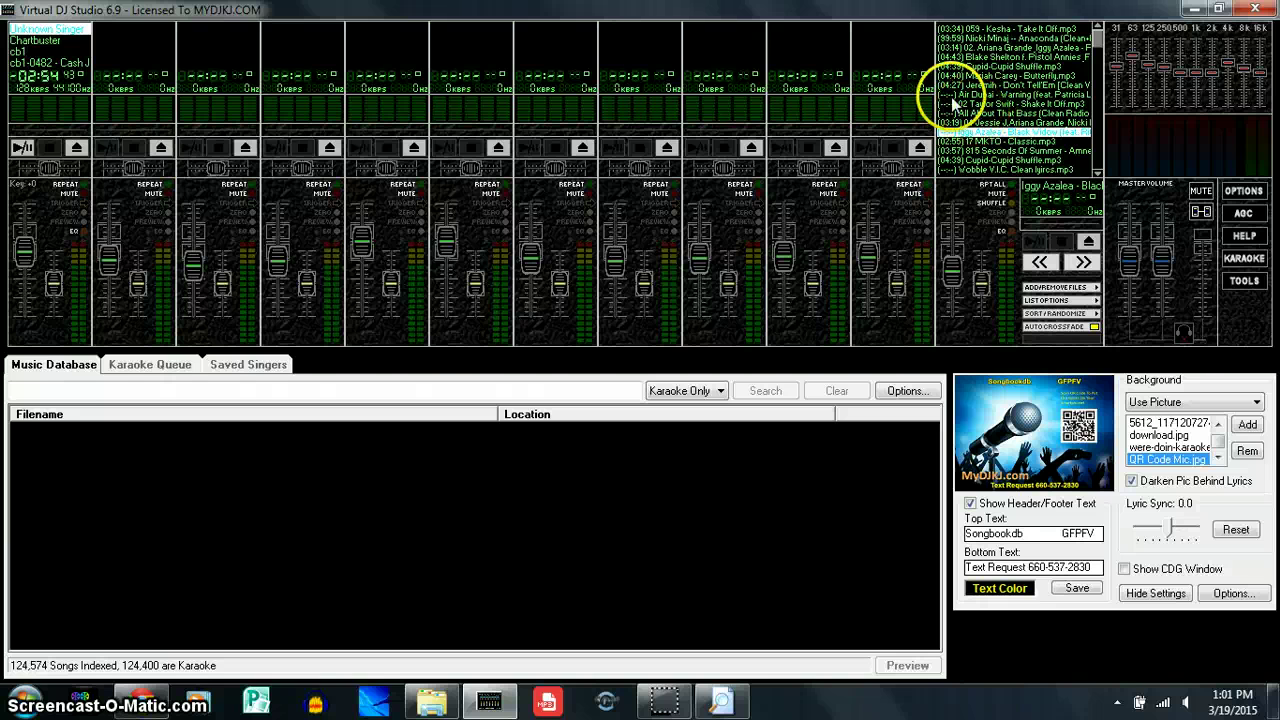
{"action": "left_click", "coordinate": [948, 104]}
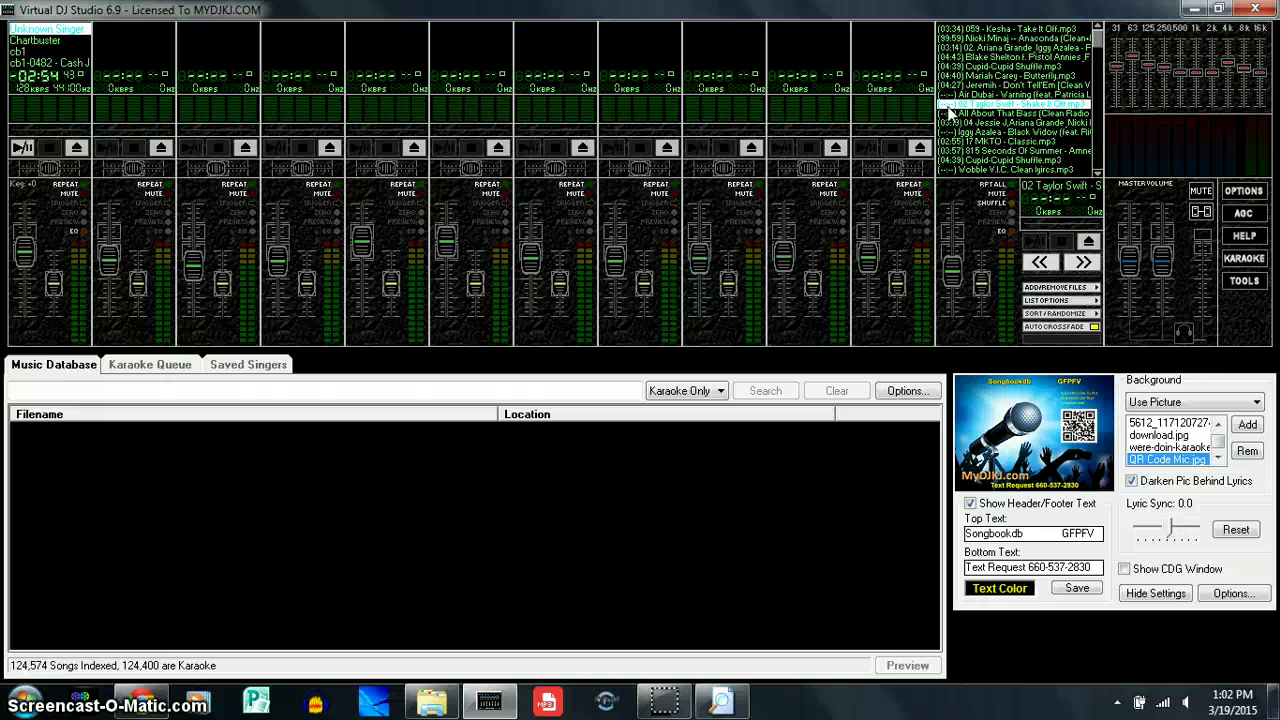
{"action": "left_click", "coordinate": [970, 102]}
{"action": "left_click", "coordinate": [996, 95]}
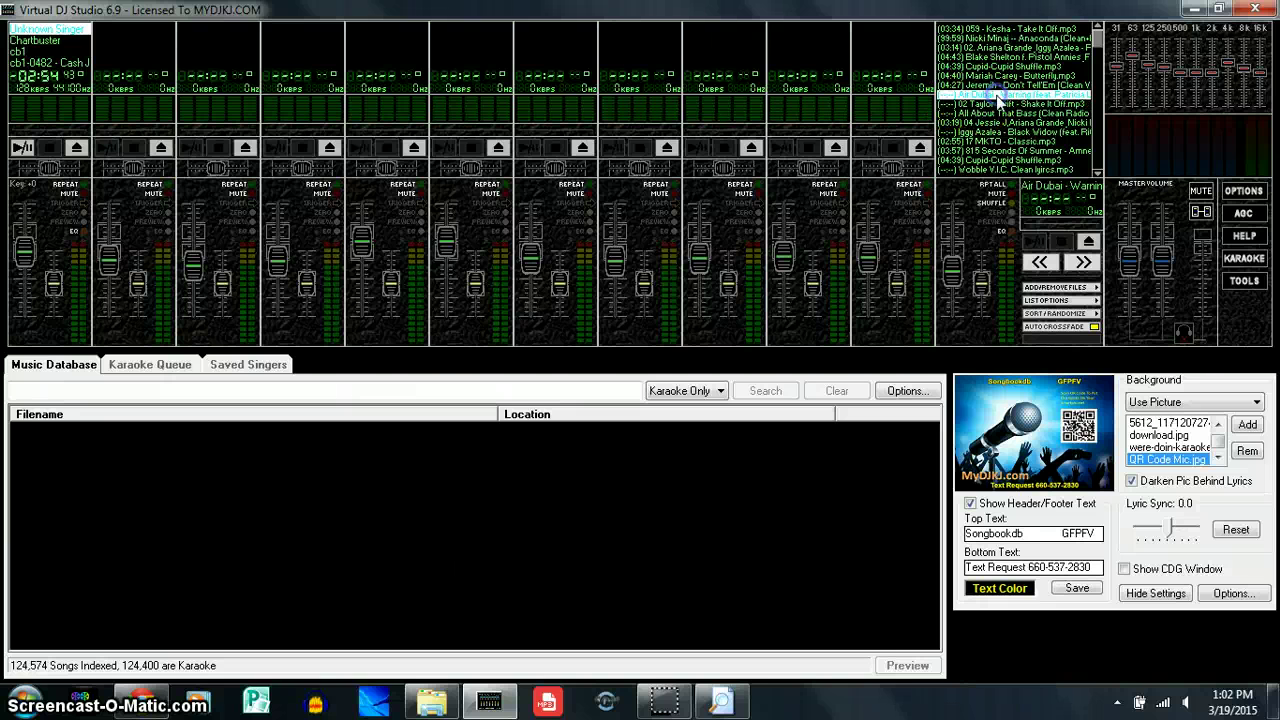
{"action": "left_click", "coordinate": [1066, 292]}
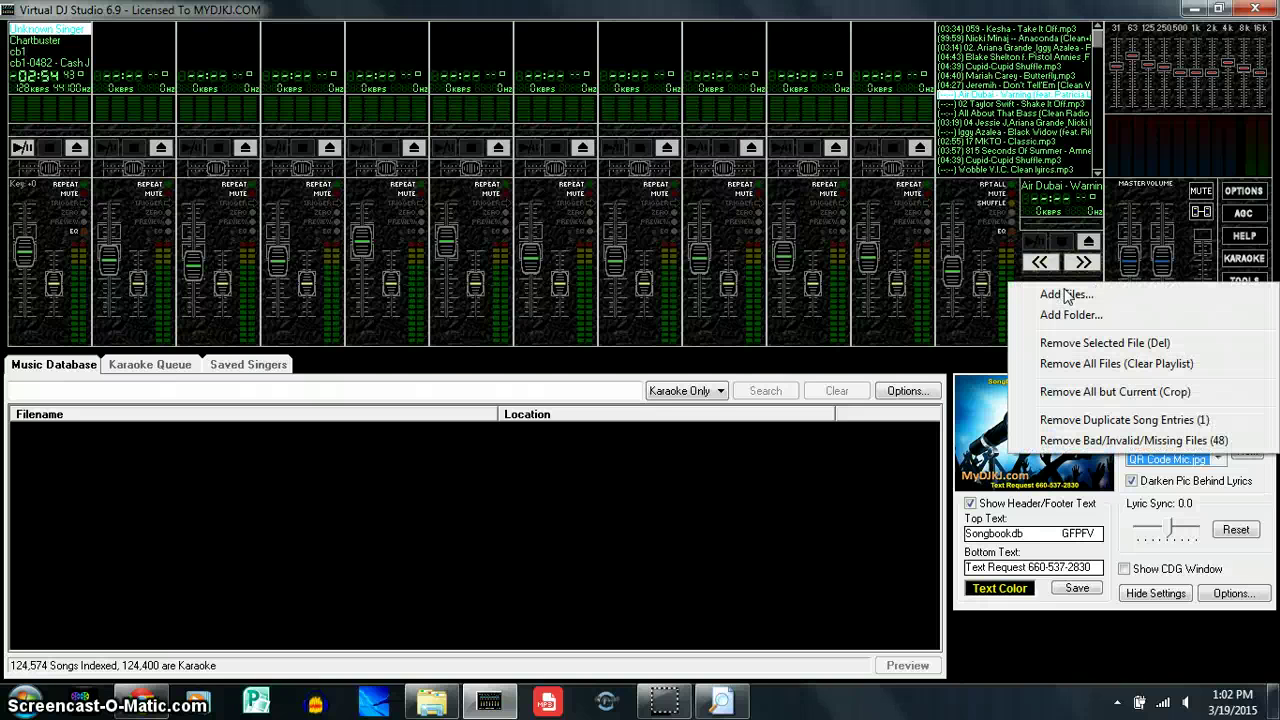
{"action": "left_click", "coordinate": [975, 350]}
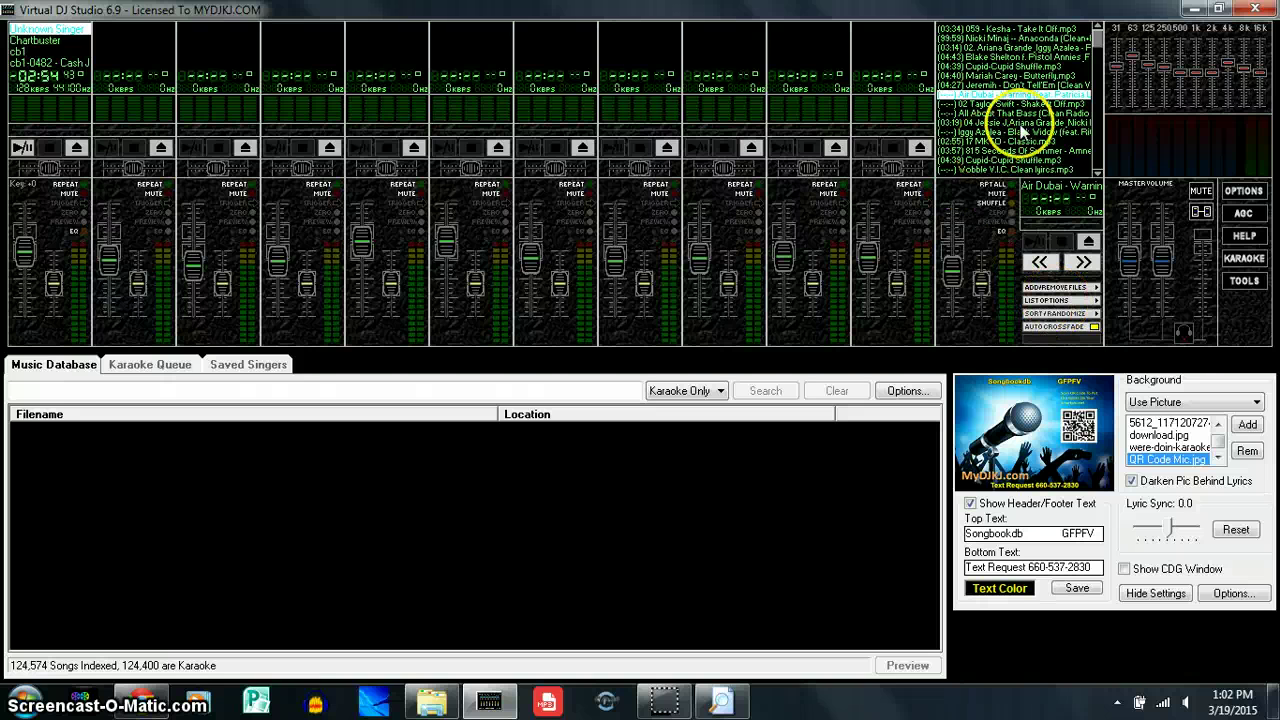
Save the playlist as School Safe Songs in E:\Music\Playlists, replacing the existing M3U file
{"action": "left_click", "coordinate": [1046, 300]}
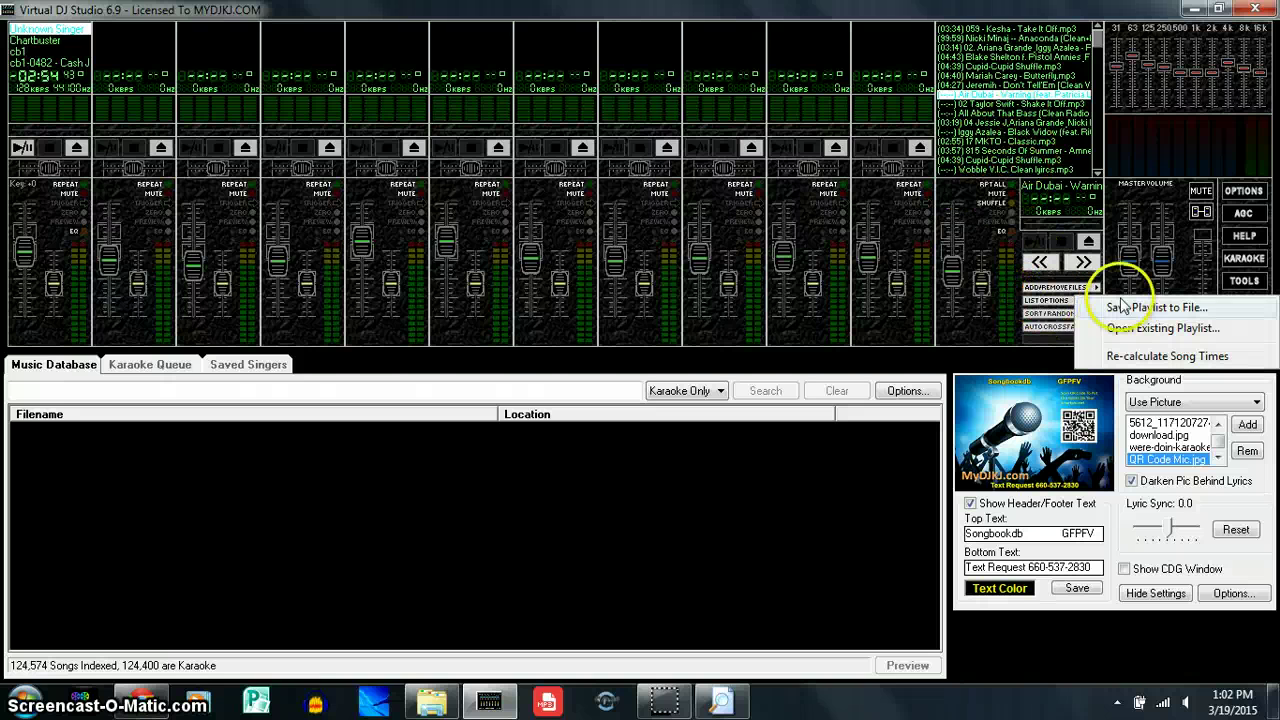
{"action": "left_click", "coordinate": [1160, 302]}
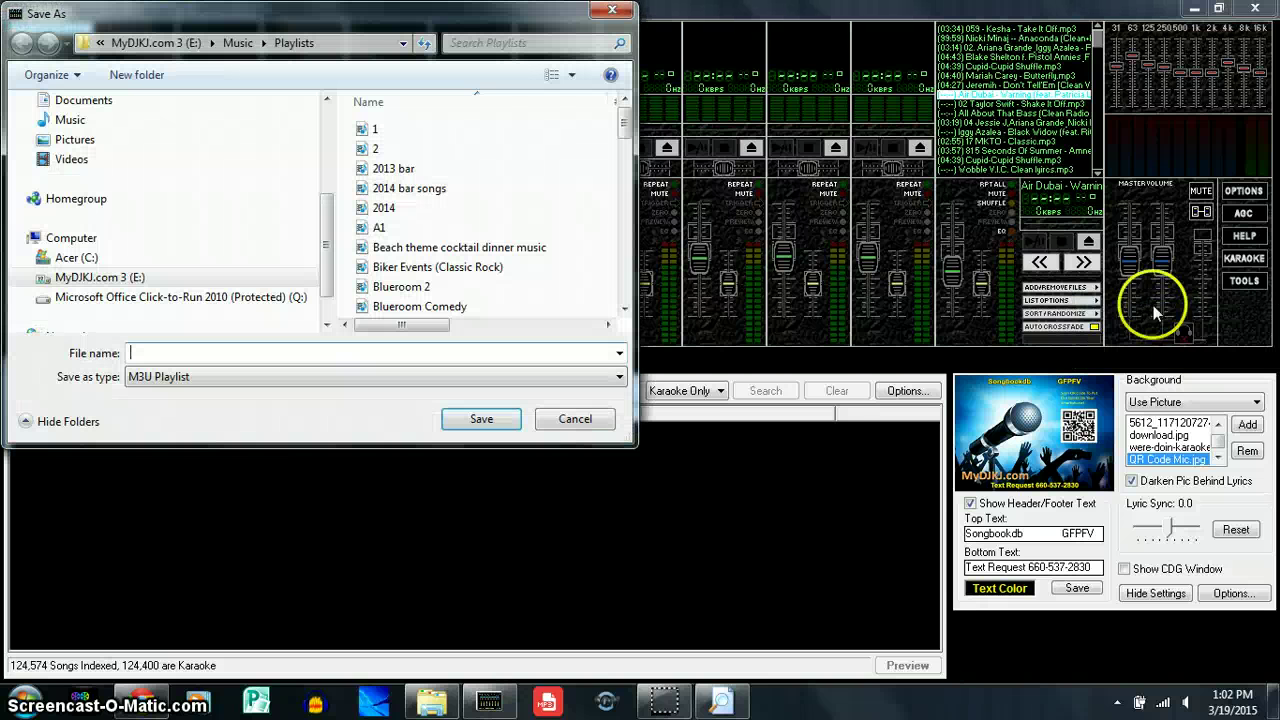
{"action": "scroll", "coordinate": [626, 285], "scroll_direction": "down", "scroll_amount": 1}
{"action": "left_click", "coordinate": [626, 285]}
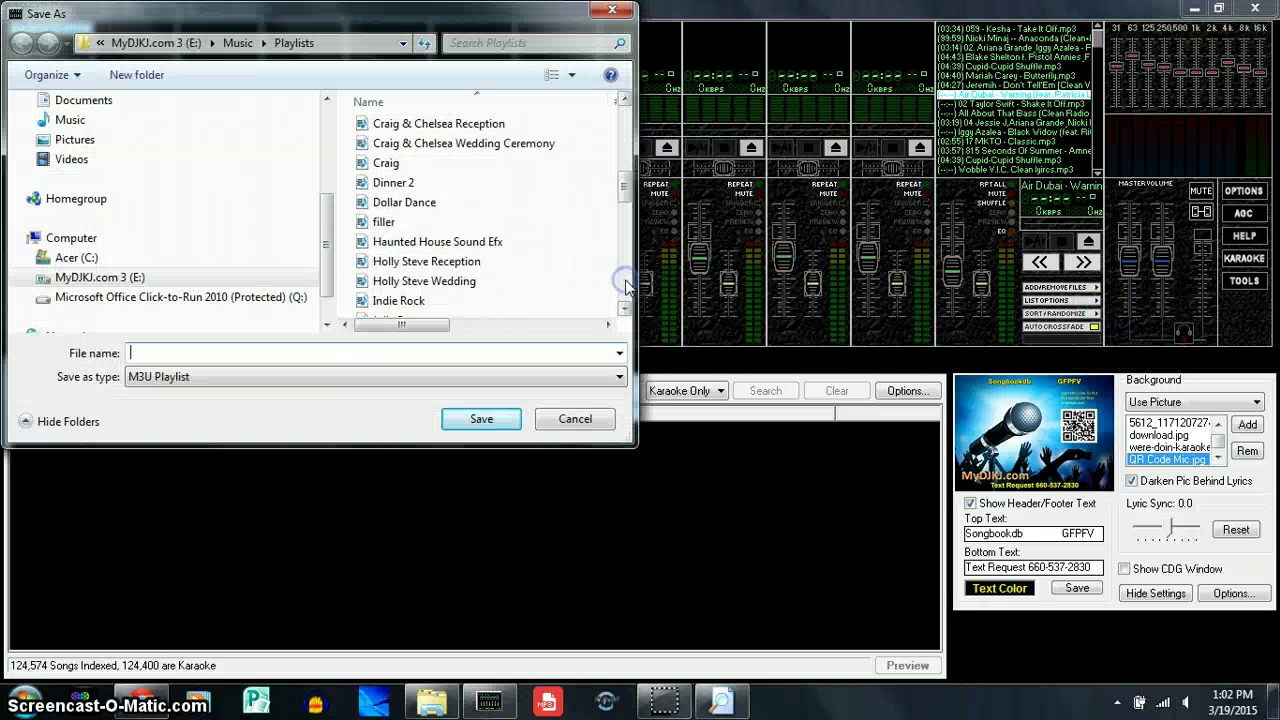
{"action": "left_click", "coordinate": [626, 285]}
{"action": "left_click", "coordinate": [626, 285]}
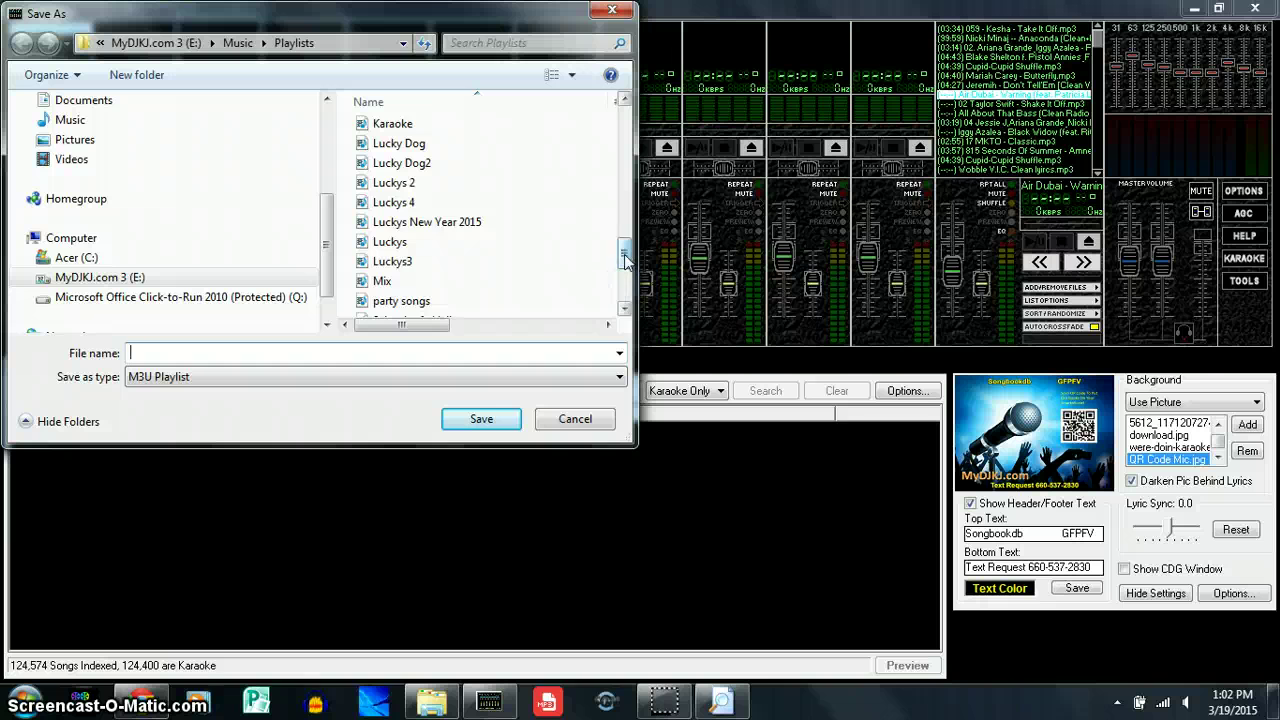
{"action": "scroll", "coordinate": [624, 270], "scroll_direction": "down", "scroll_amount": 2}
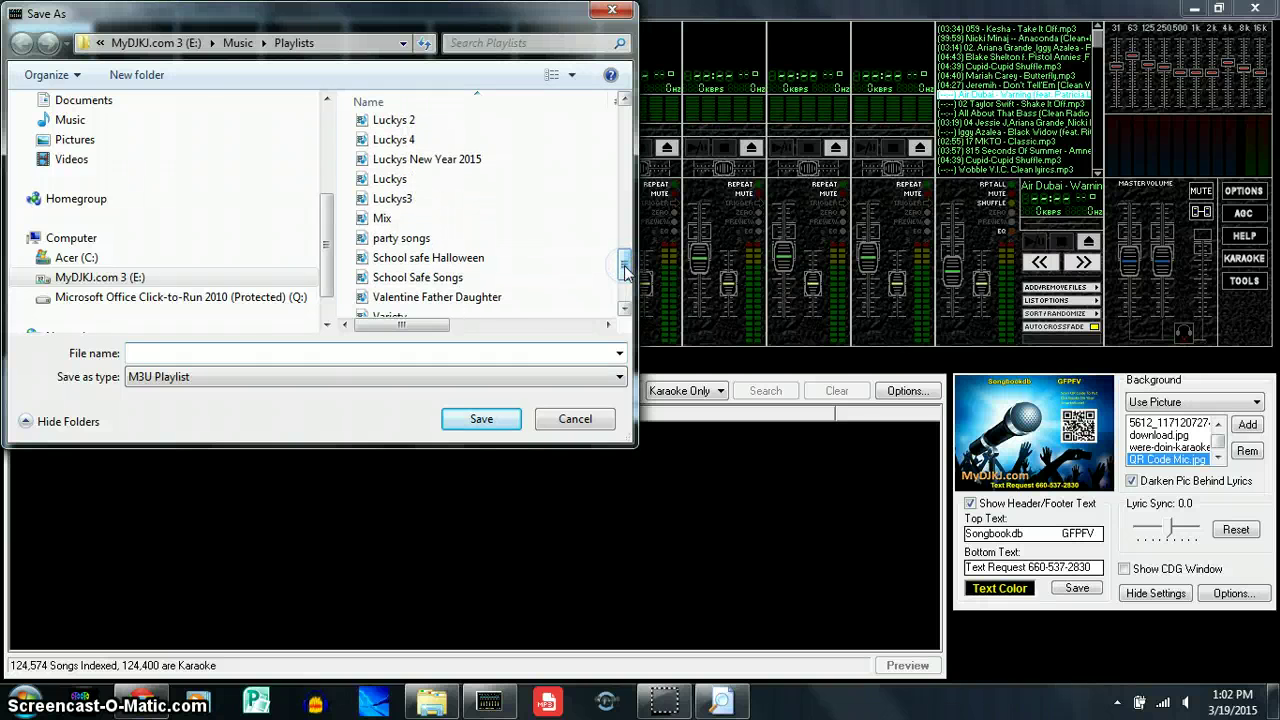
{"action": "scroll", "coordinate": [624, 270], "scroll_direction": "down", "scroll_amount": 1}
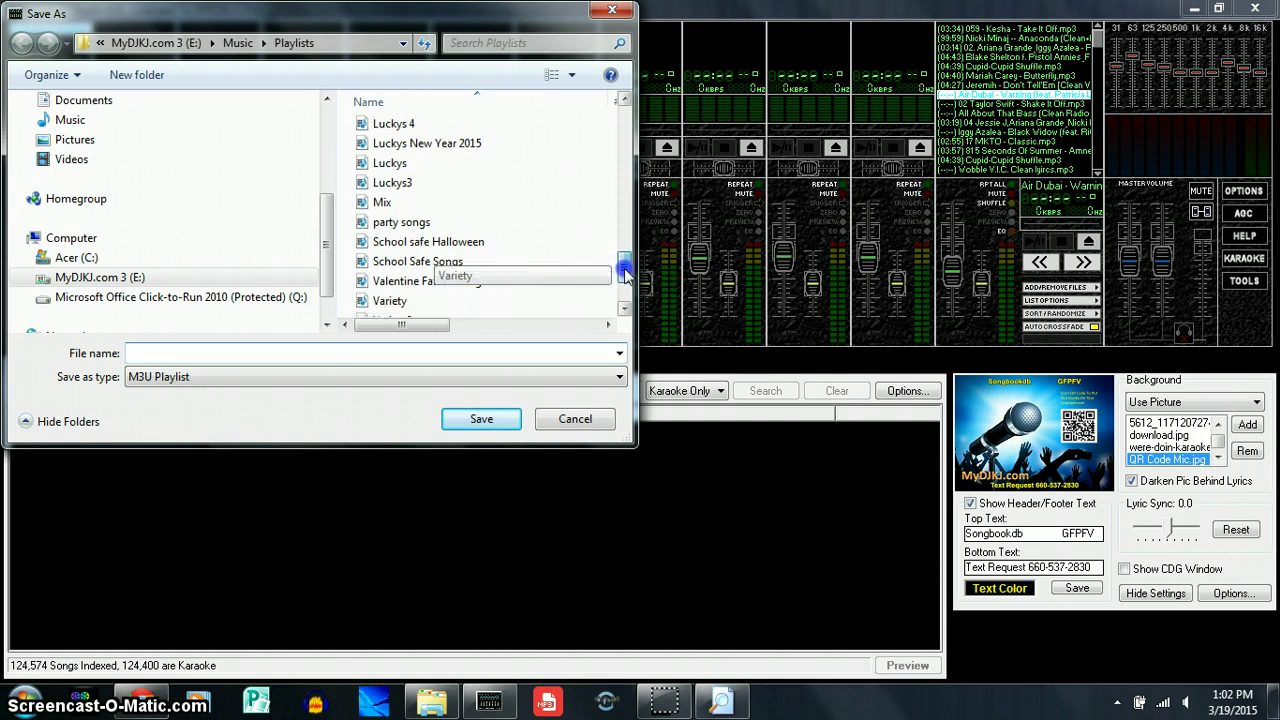
{"action": "left_click", "coordinate": [463, 261]}
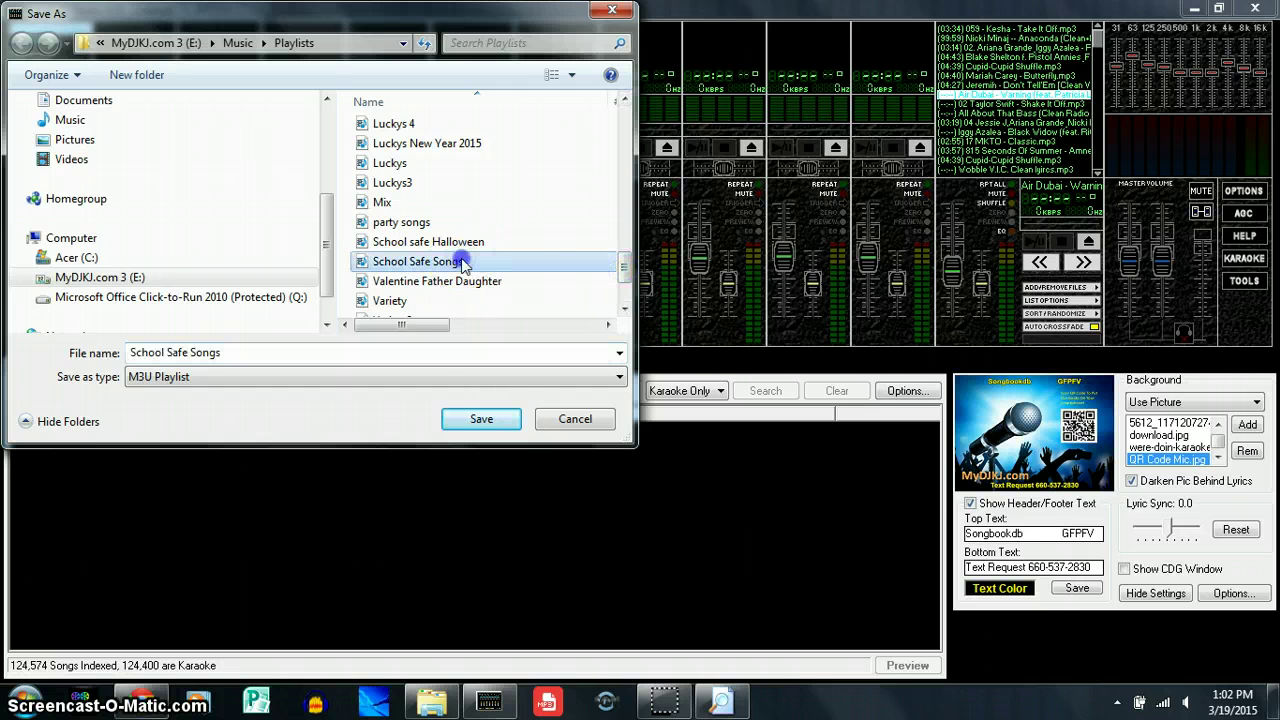
{"action": "left_click", "coordinate": [463, 261]}
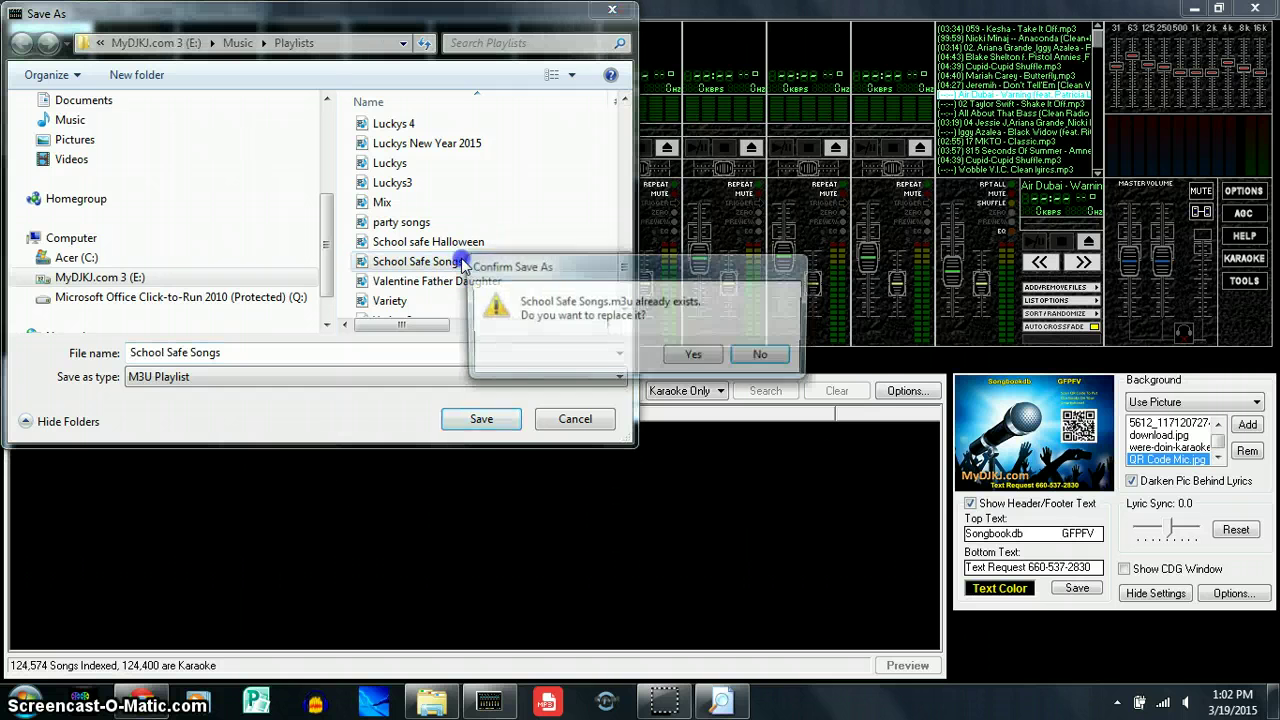
{"action": "left_click", "coordinate": [695, 357]}
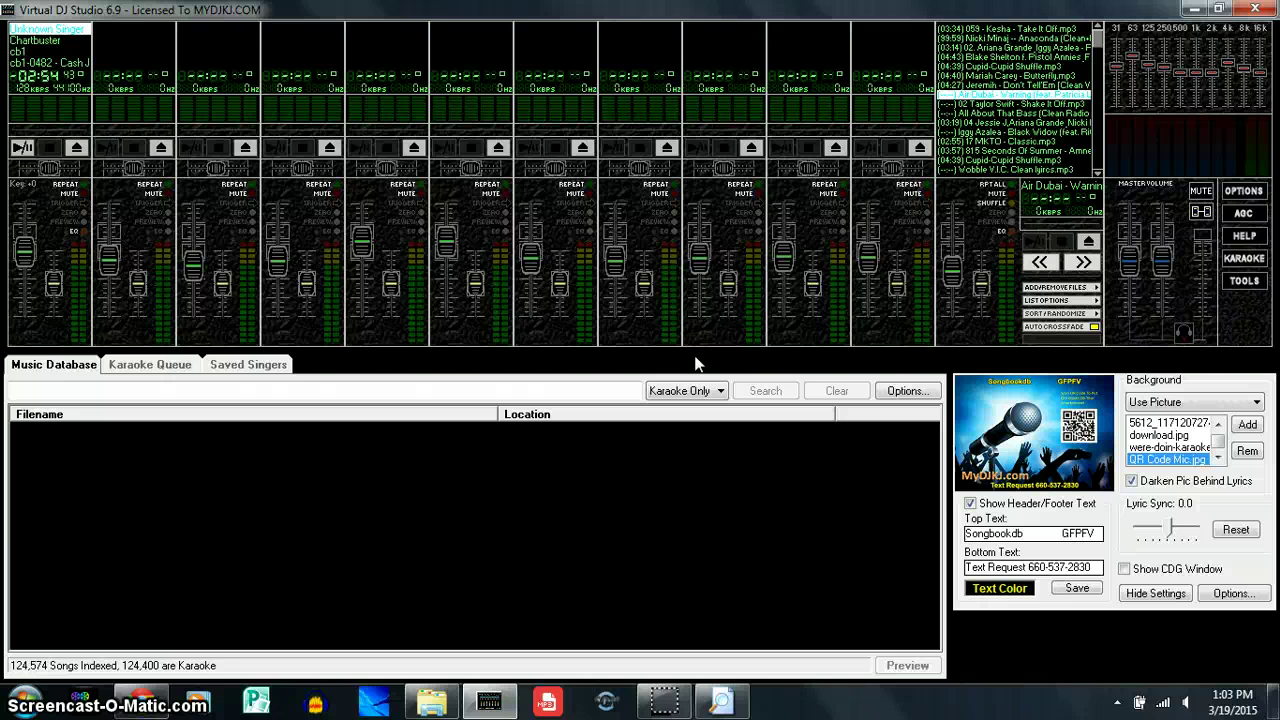
Try to play the Nicki Minaj, Air Dubai and All About That Bass entries in the playlist
{"action": "double_click", "coordinate": [1018, 40]}
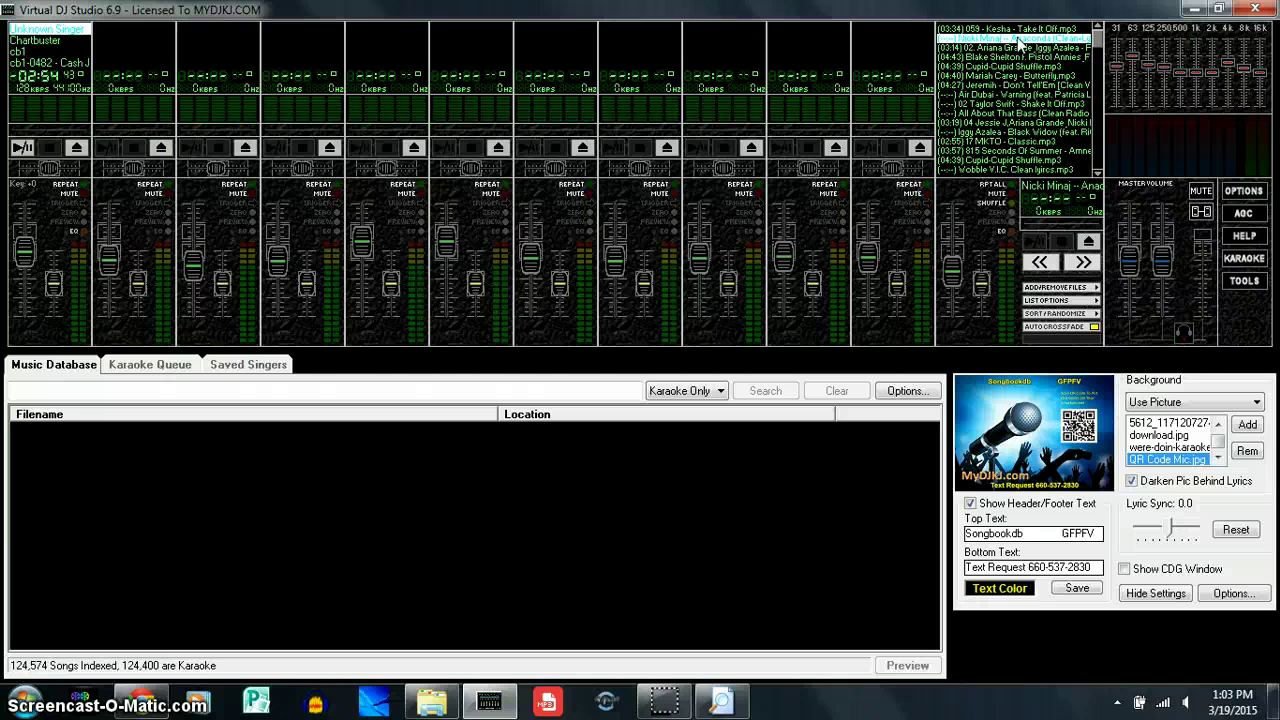
{"action": "double_click", "coordinate": [1013, 93]}
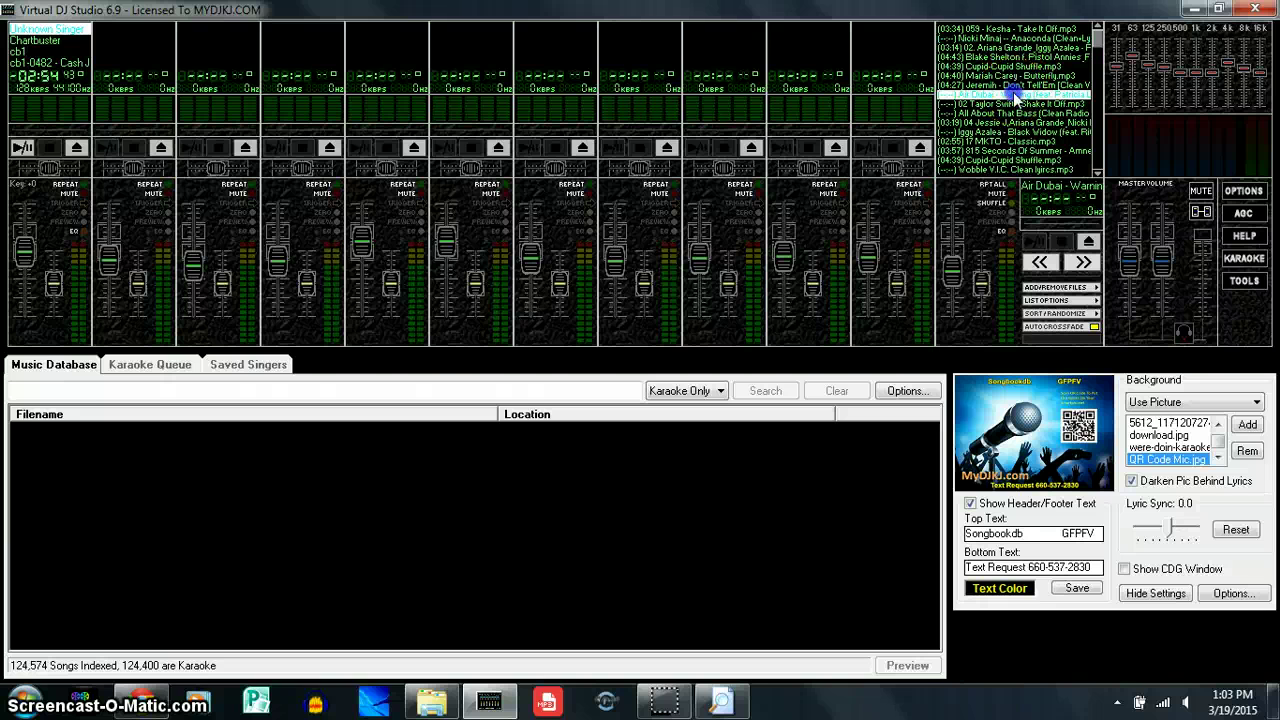
{"action": "double_click", "coordinate": [1011, 114]}
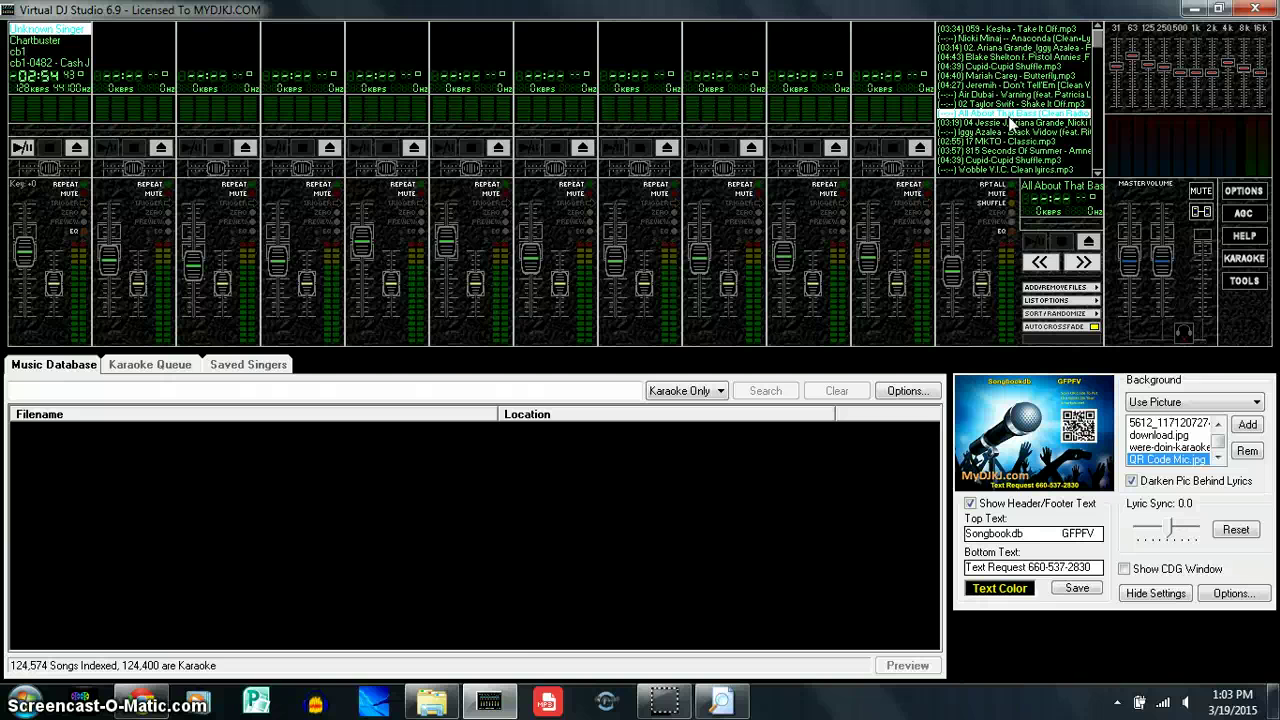
Switch to Windows Explorer, open the Music folder on drive E: and browse towards the folders starting with P
{"action": "left_click", "coordinate": [431, 700]}
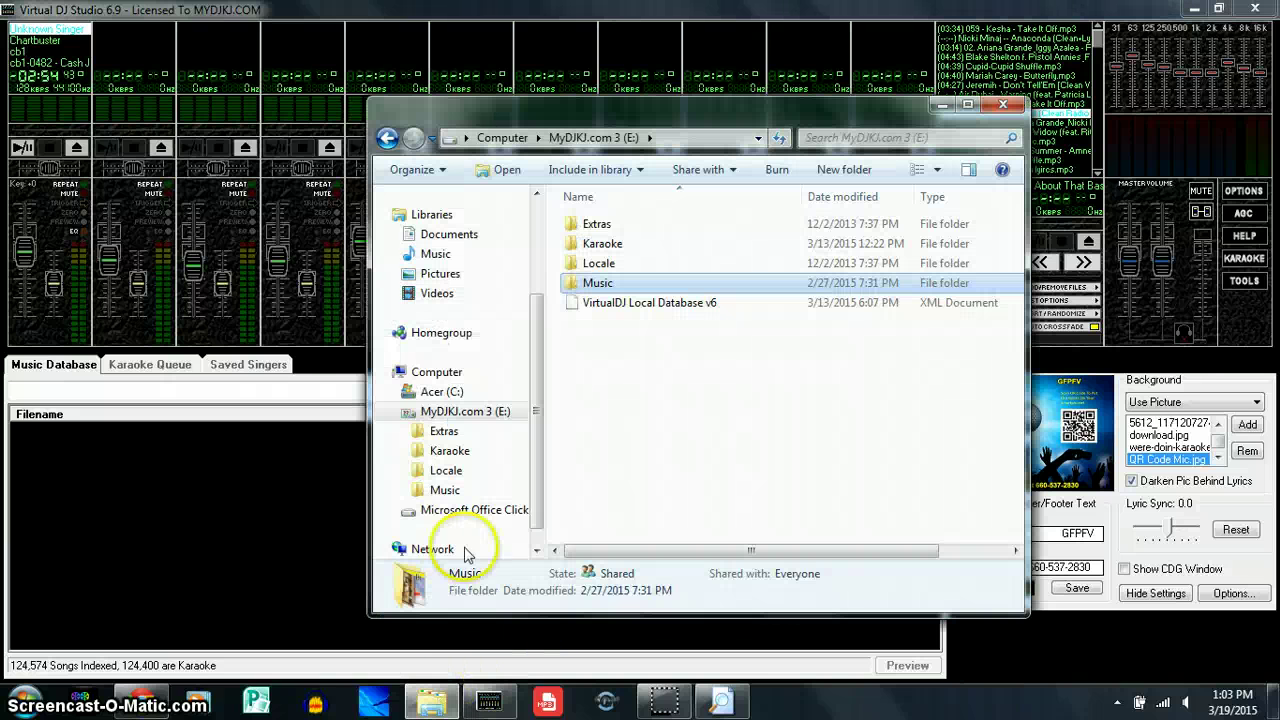
{"action": "double_click", "coordinate": [600, 285]}
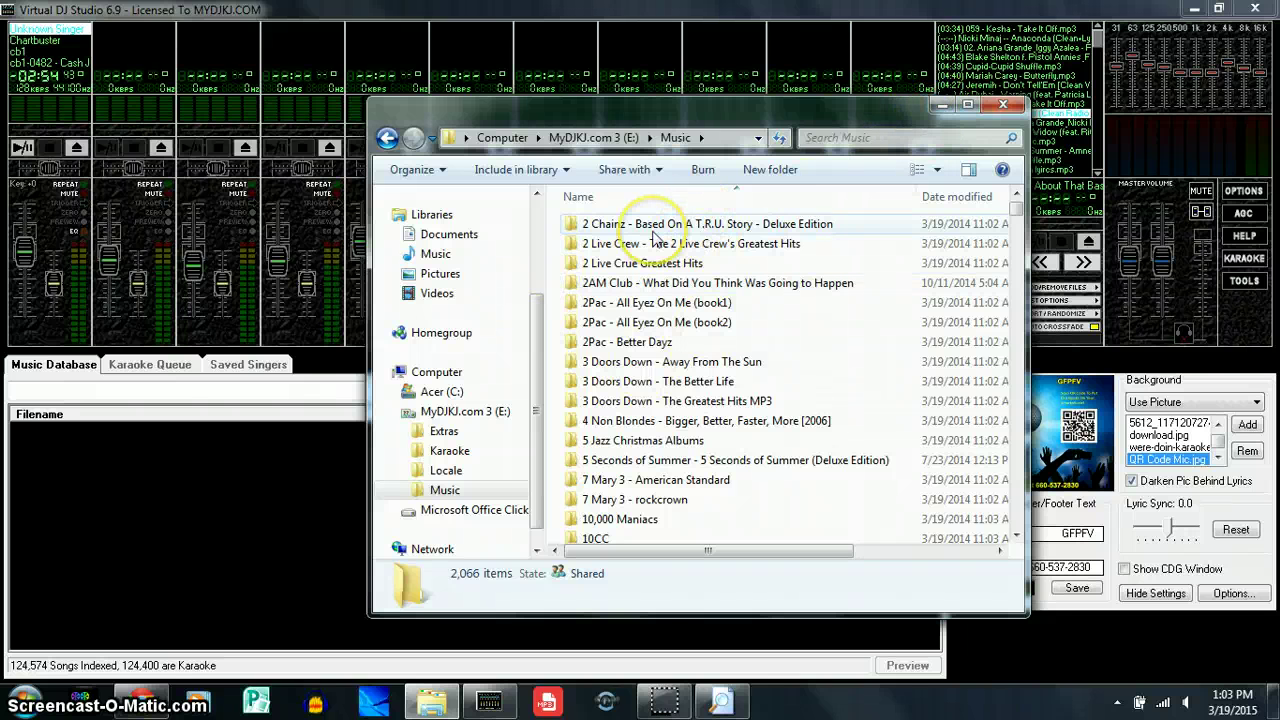
{"action": "left_click_drag", "start_coordinate": [1016, 207], "coordinate": [1016, 410]}
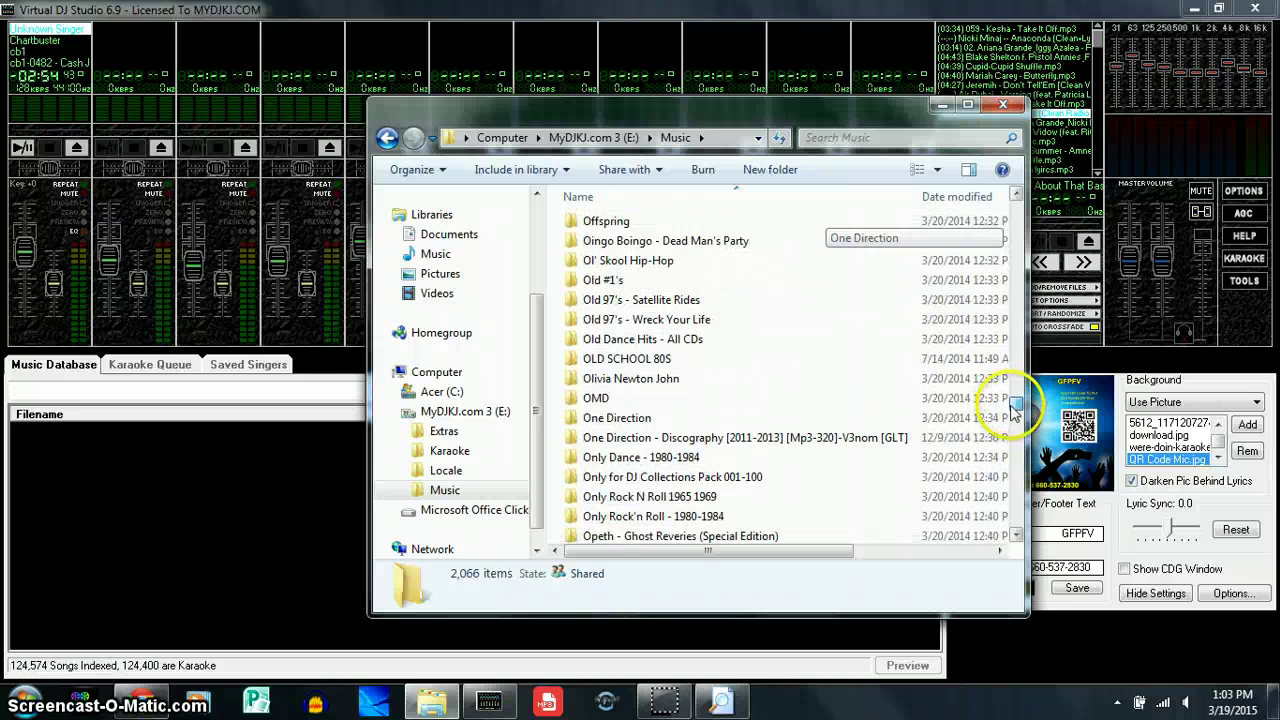
{"action": "left_click", "coordinate": [1017, 505]}
{"action": "left_click", "coordinate": [1020, 505]}
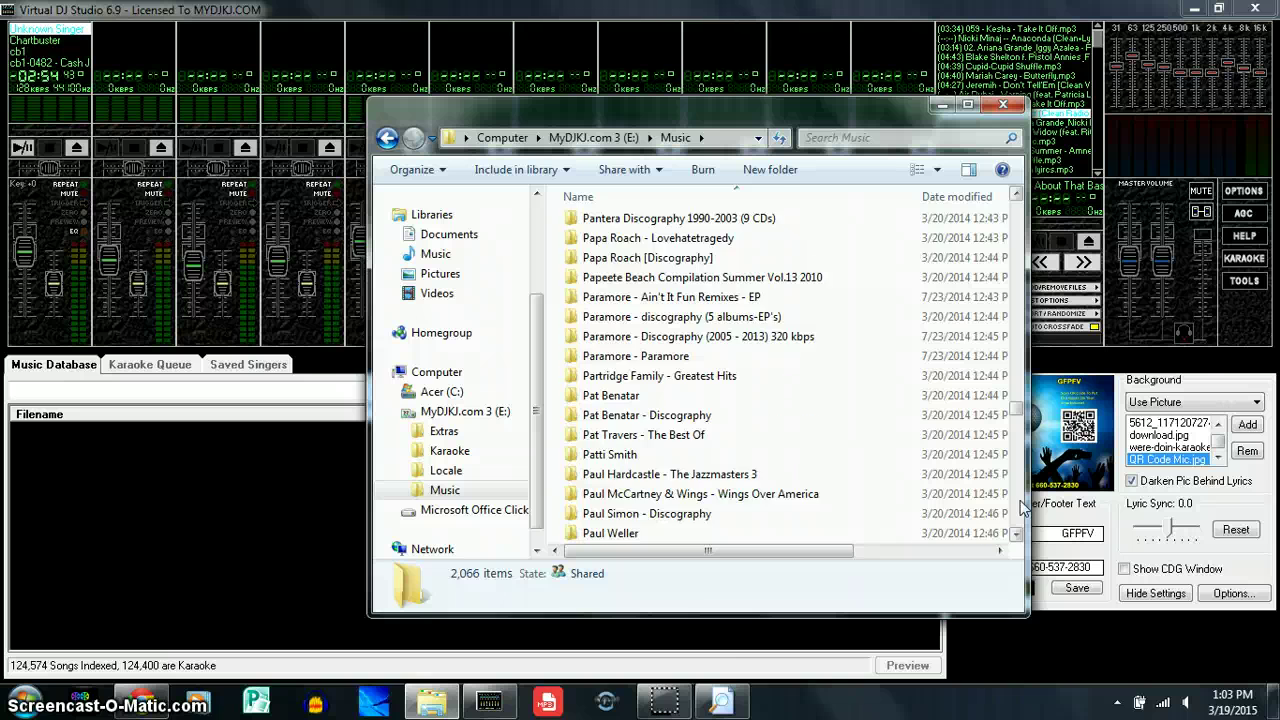
{"action": "left_click", "coordinate": [1020, 505]}
Switch to Everything, search E:\Music for "playlist" and move its window slightly lower
{"action": "left_click", "coordinate": [721, 700]}
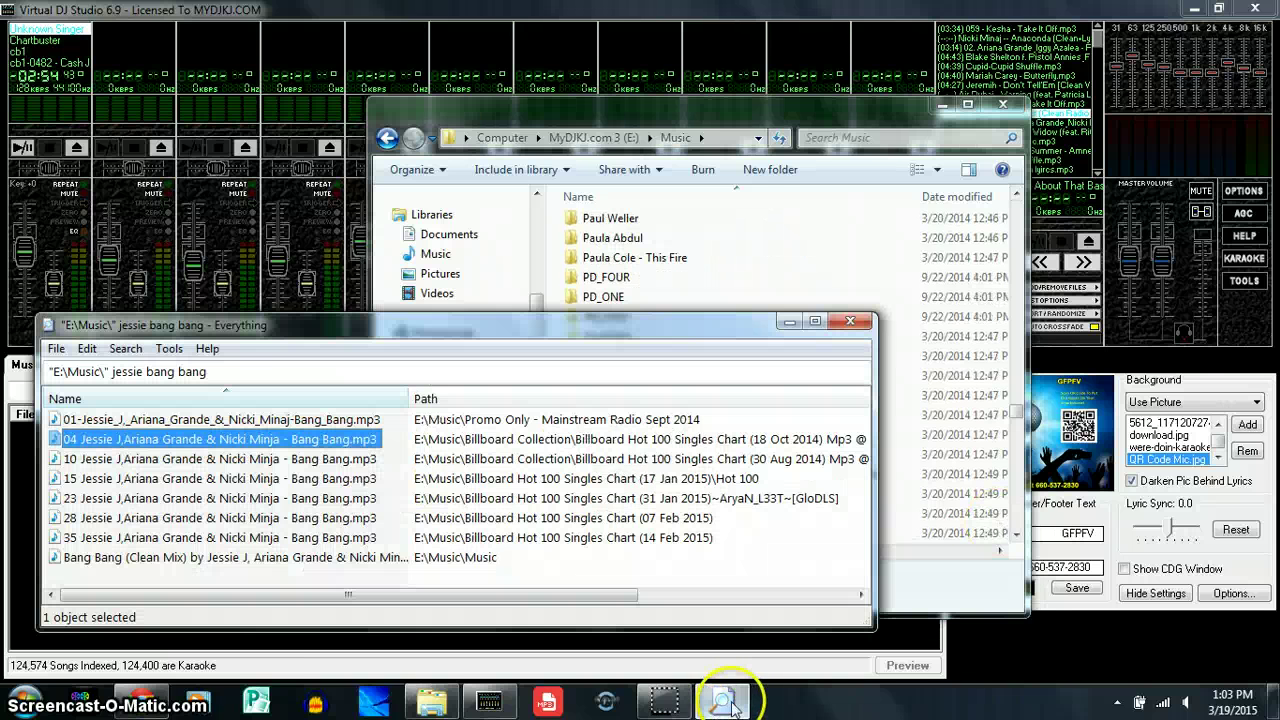
{"action": "left_click_drag", "start_coordinate": [243, 371], "coordinate": [115, 393]}
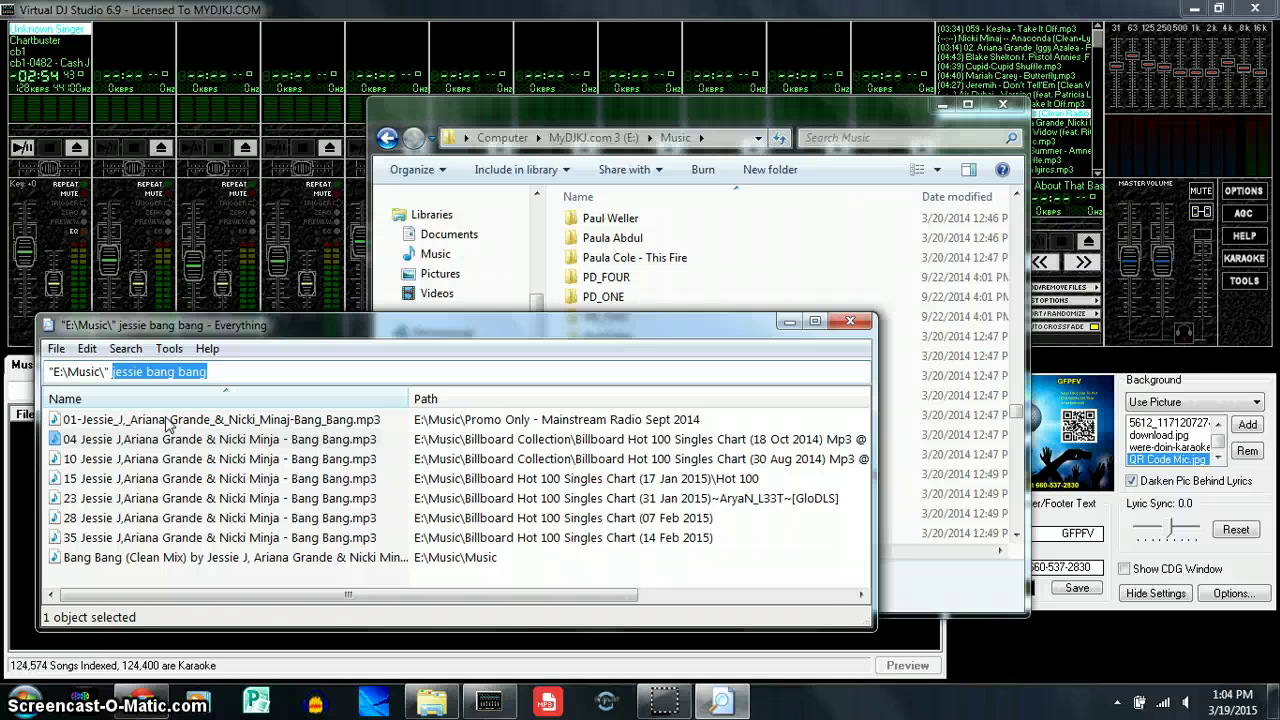
{"action": "type", "text": "playlist"}
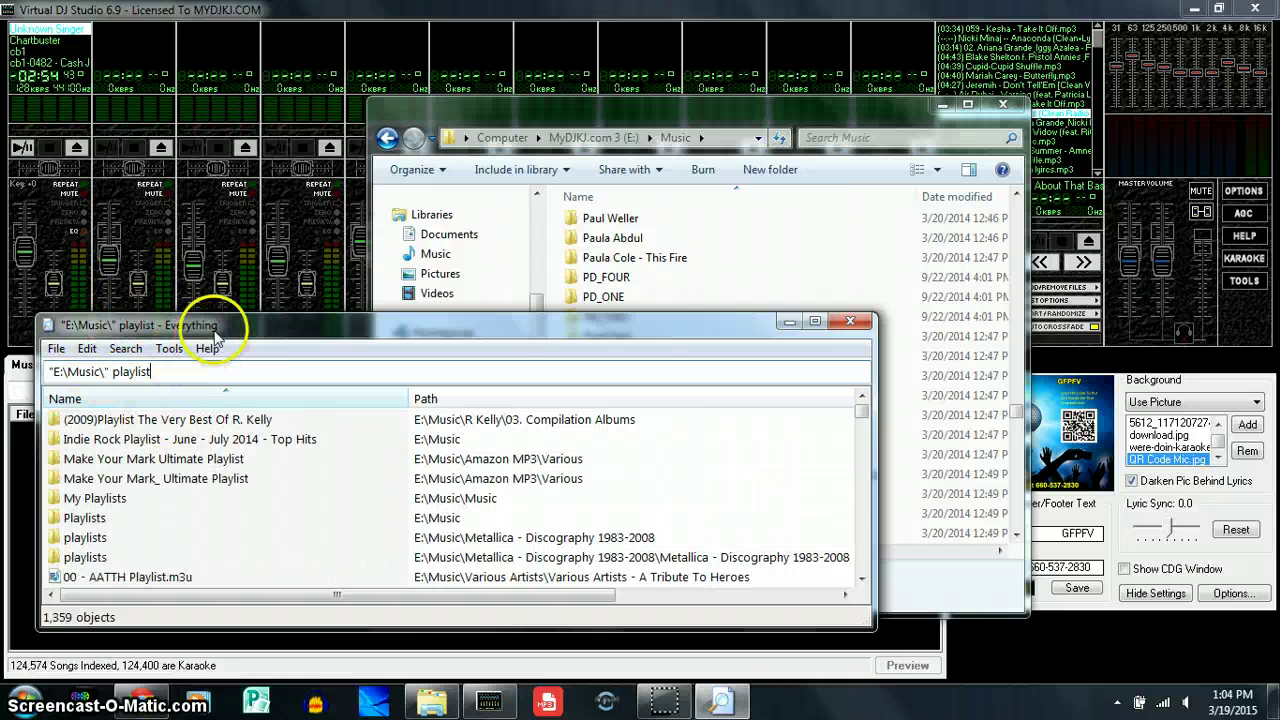
{"action": "left_click_drag", "start_coordinate": [214, 334], "coordinate": [210, 368]}
Return to Windows Explorer, locate the Playlists folder inside E:\Music and open it
{"action": "left_click", "coordinate": [575, 116]}
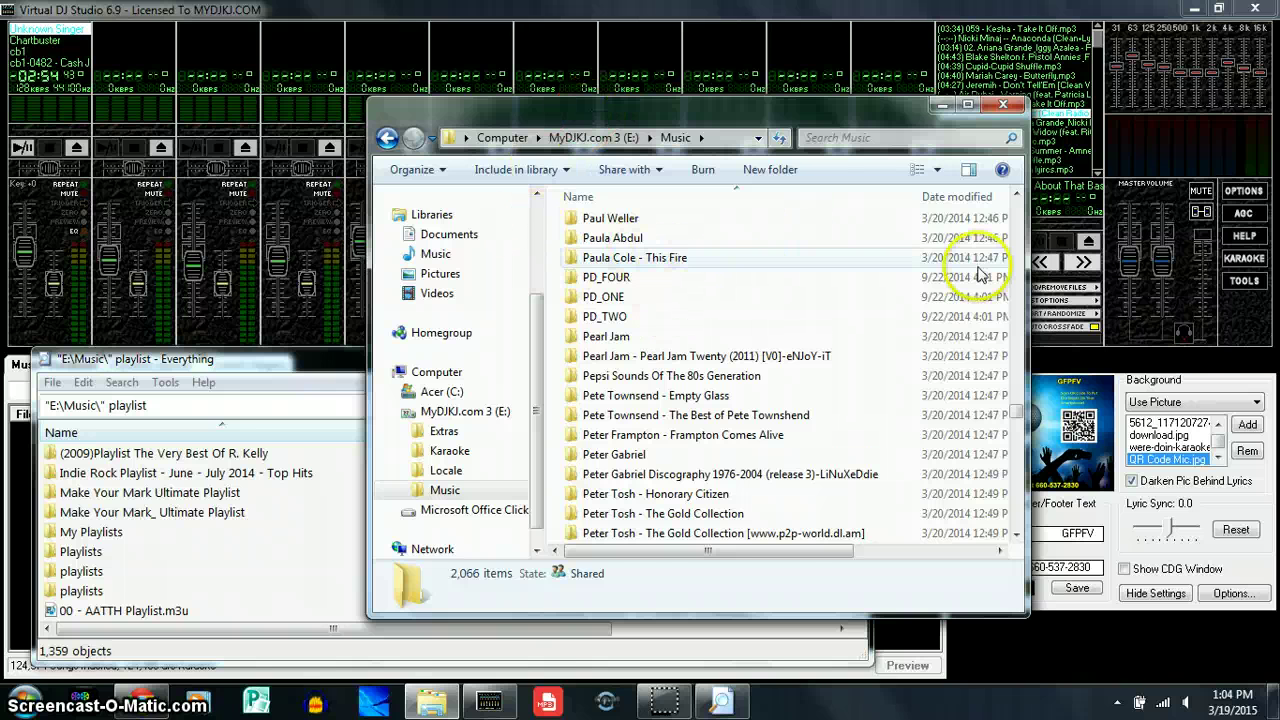
{"action": "left_click", "coordinate": [706, 415]}
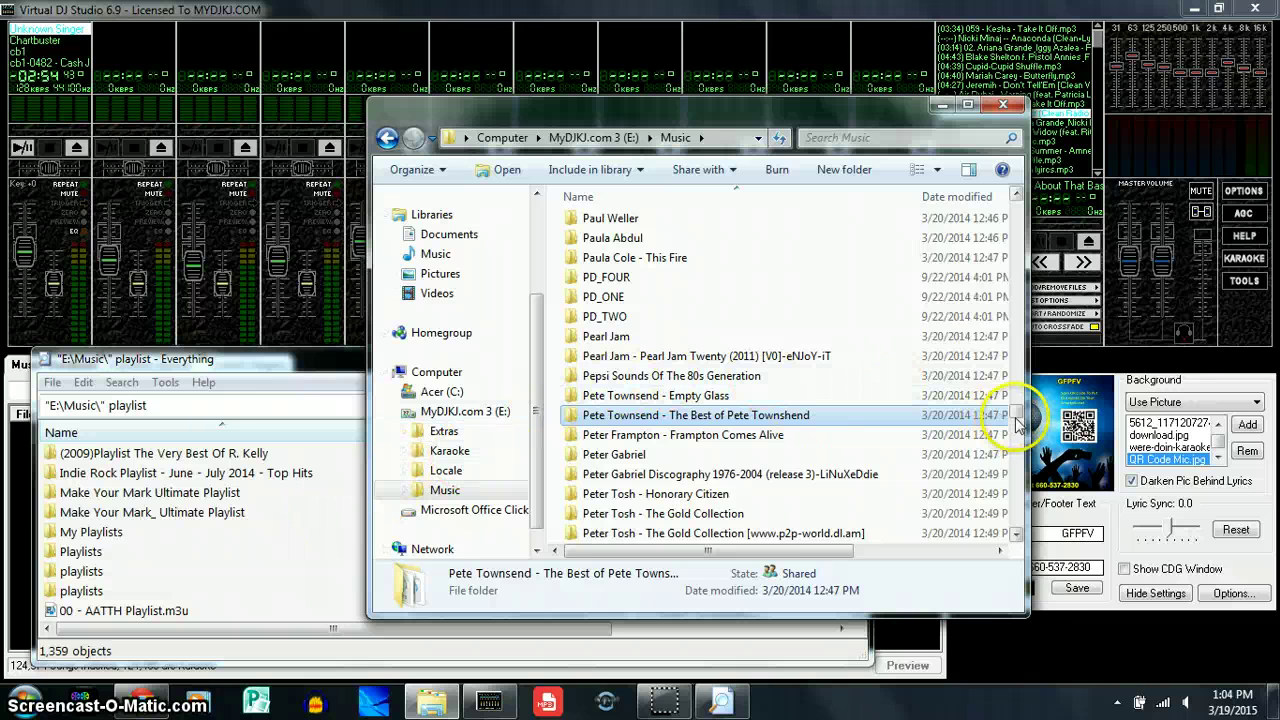
{"action": "left_click_drag", "start_coordinate": [1018, 414], "coordinate": [1020, 425]}
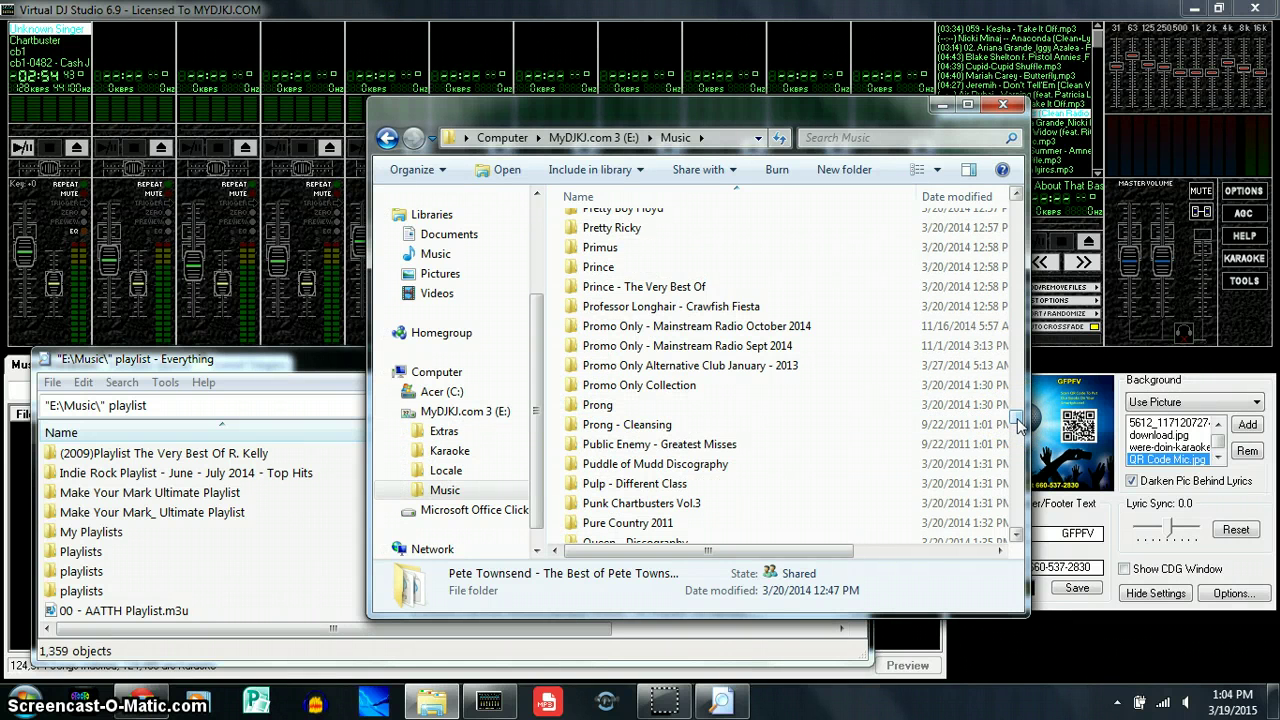
{"action": "scroll", "coordinate": [1018, 424], "scroll_direction": "up", "scroll_amount": 2}
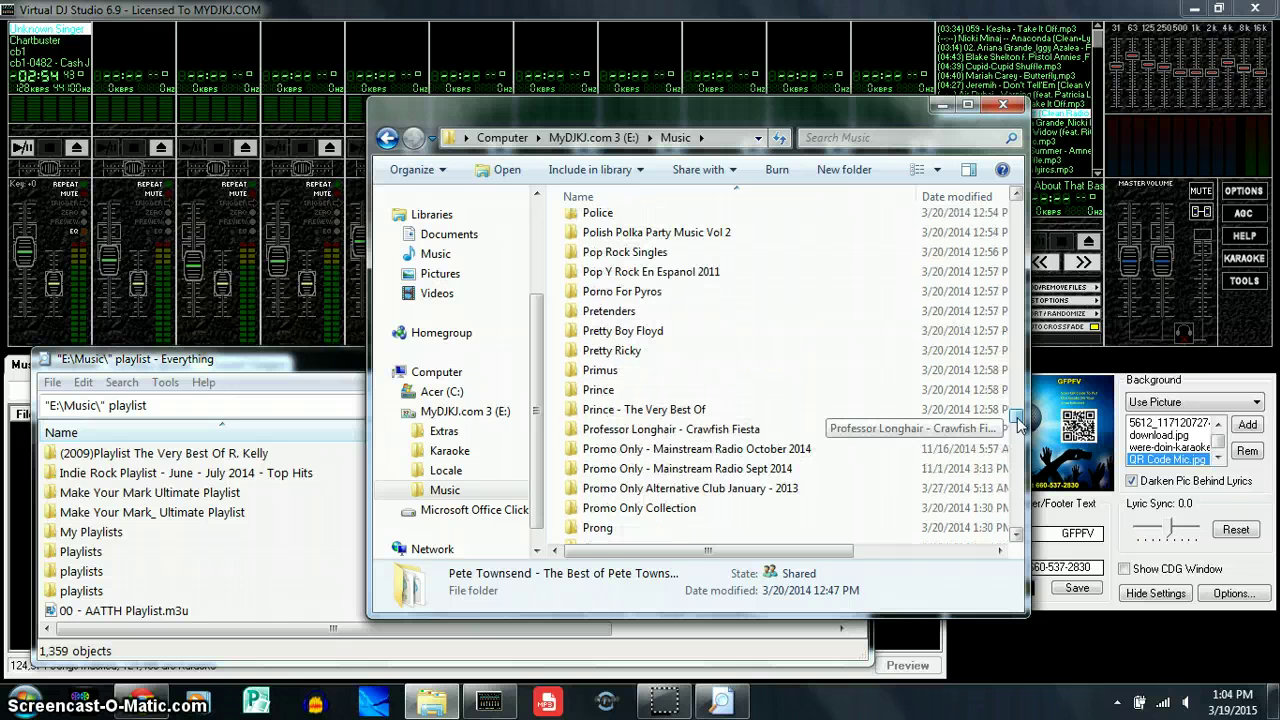
{"action": "scroll", "coordinate": [1018, 424], "scroll_direction": "up", "scroll_amount": 4}
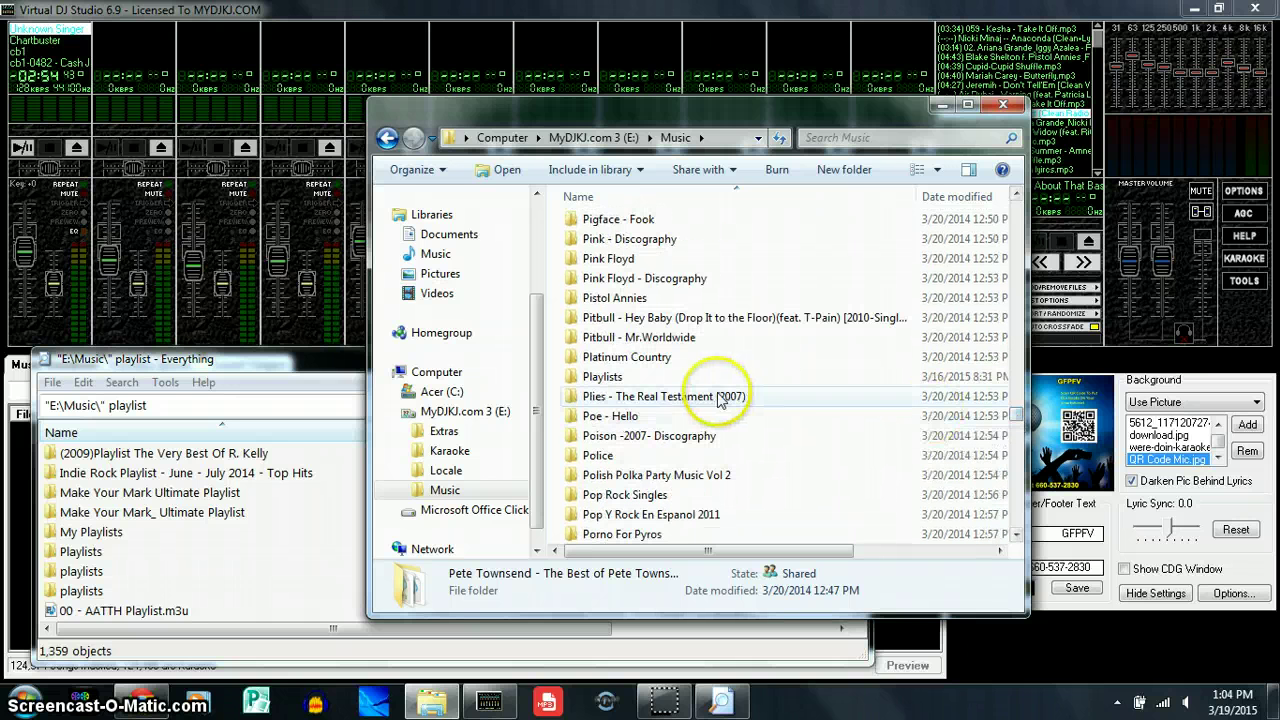
{"action": "double_click", "coordinate": [625, 378]}
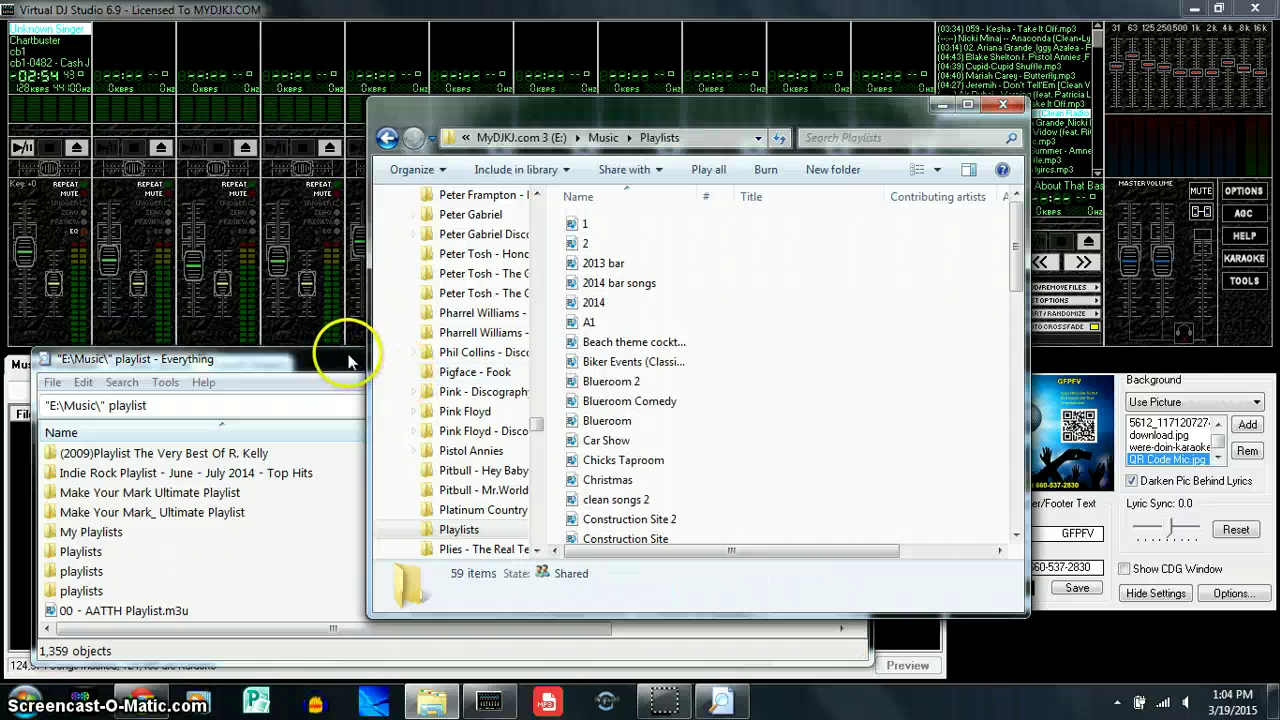
Minimize the Everything window and maximize the Playlists folder window
{"action": "left_click", "coordinate": [348, 357]}
{"action": "left_click", "coordinate": [785, 355]}
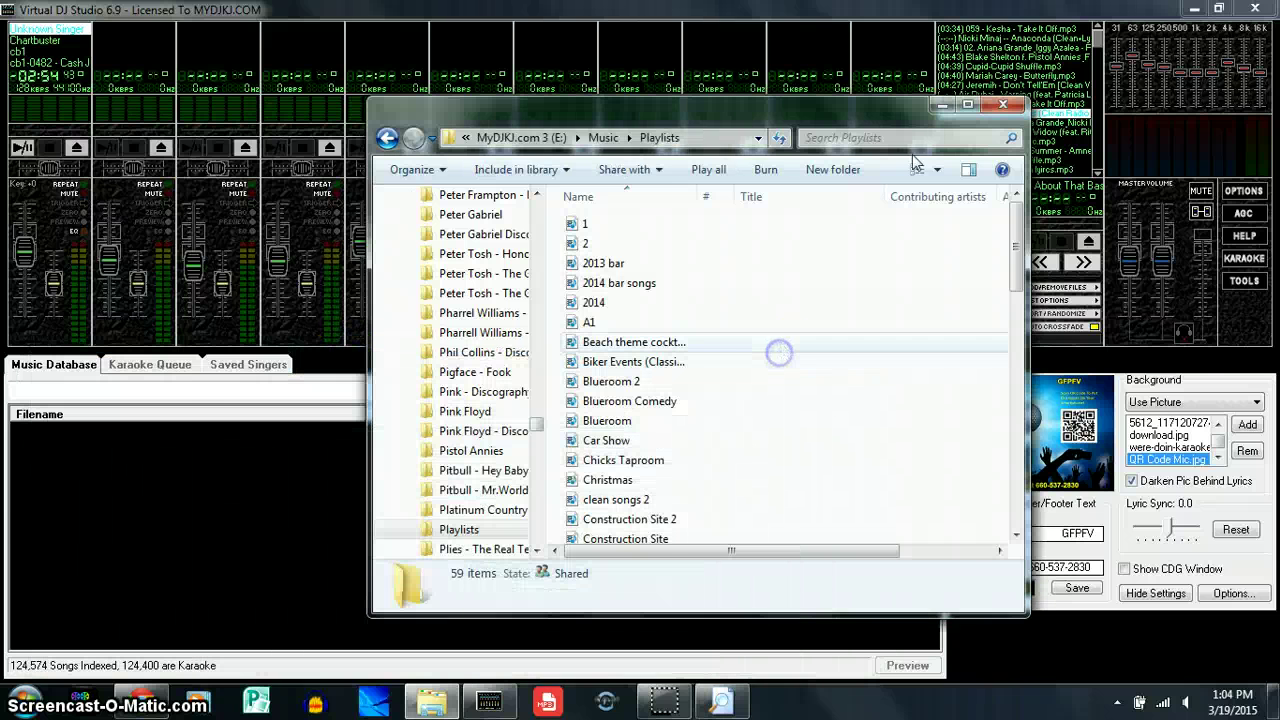
{"action": "left_click", "coordinate": [967, 104]}
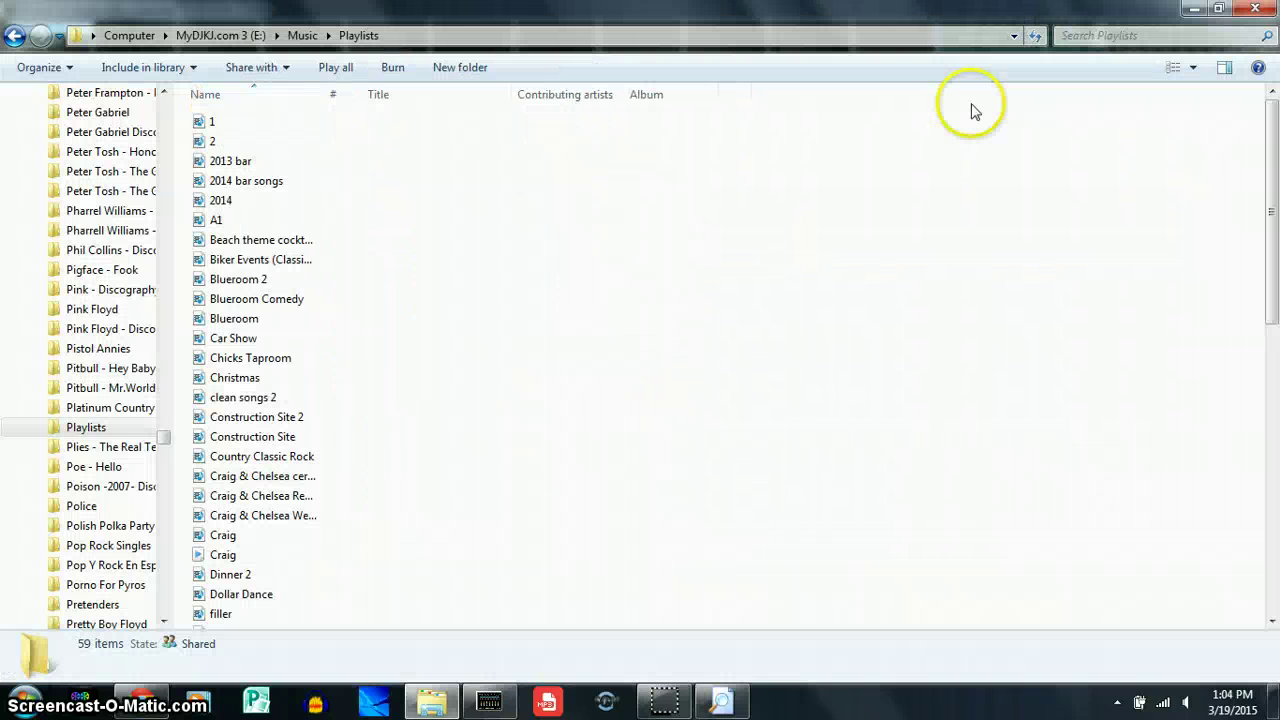
Browse the saved playlist files and widen the Name column to fit the full file names
{"action": "left_click", "coordinate": [250, 305]}
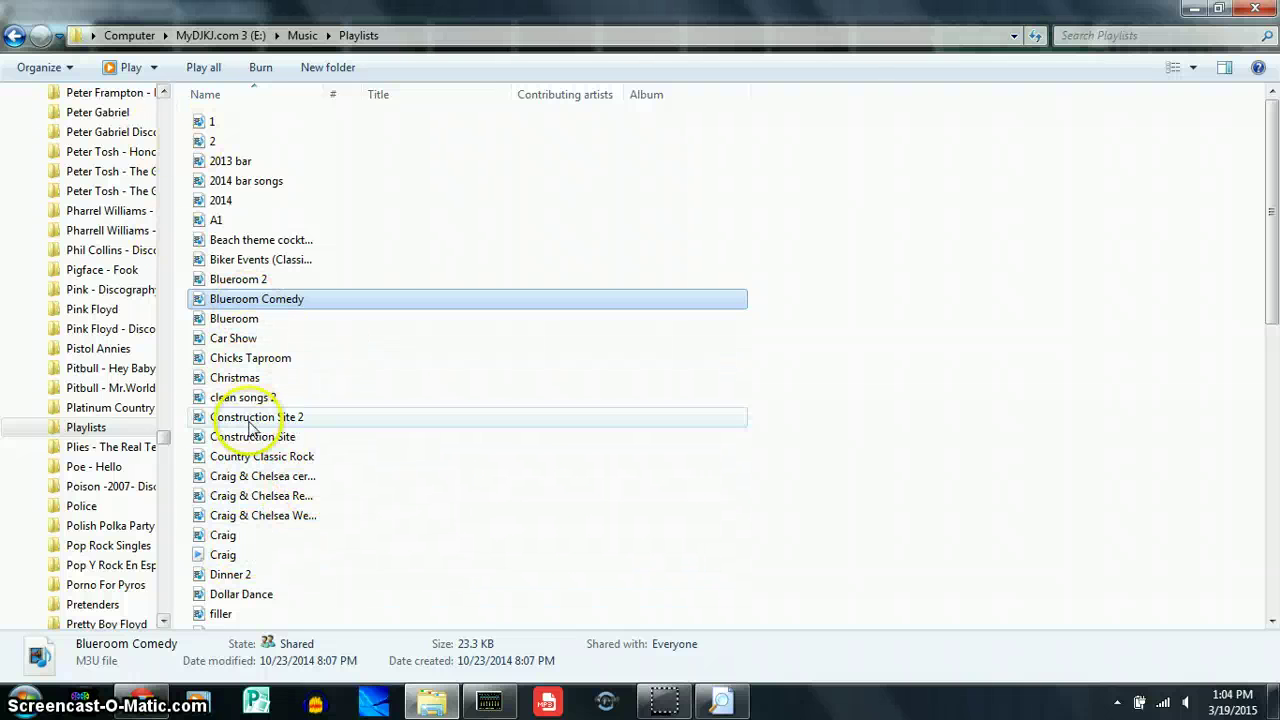
{"action": "left_click", "coordinate": [303, 458]}
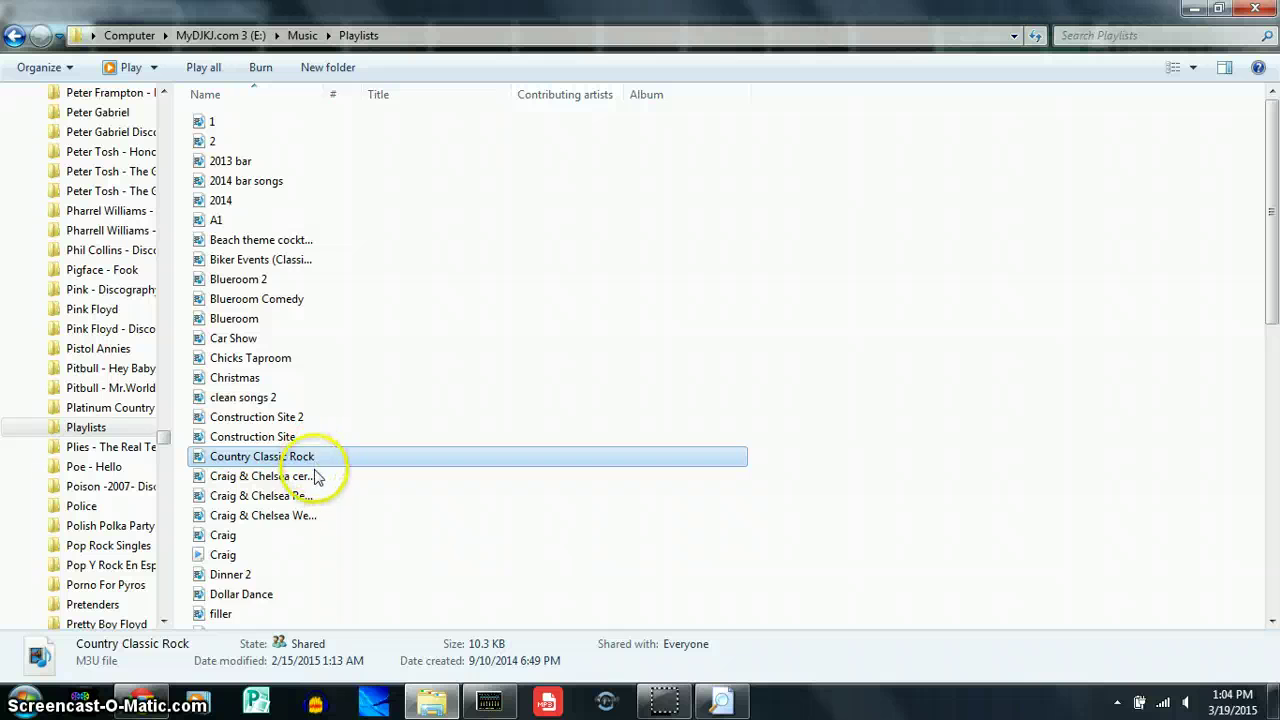
{"action": "scroll", "coordinate": [314, 482], "scroll_direction": "down", "scroll_amount": 1}
{"action": "left_click", "coordinate": [314, 480]}
{"action": "scroll", "coordinate": [314, 480], "scroll_direction": "down", "scroll_amount": 3}
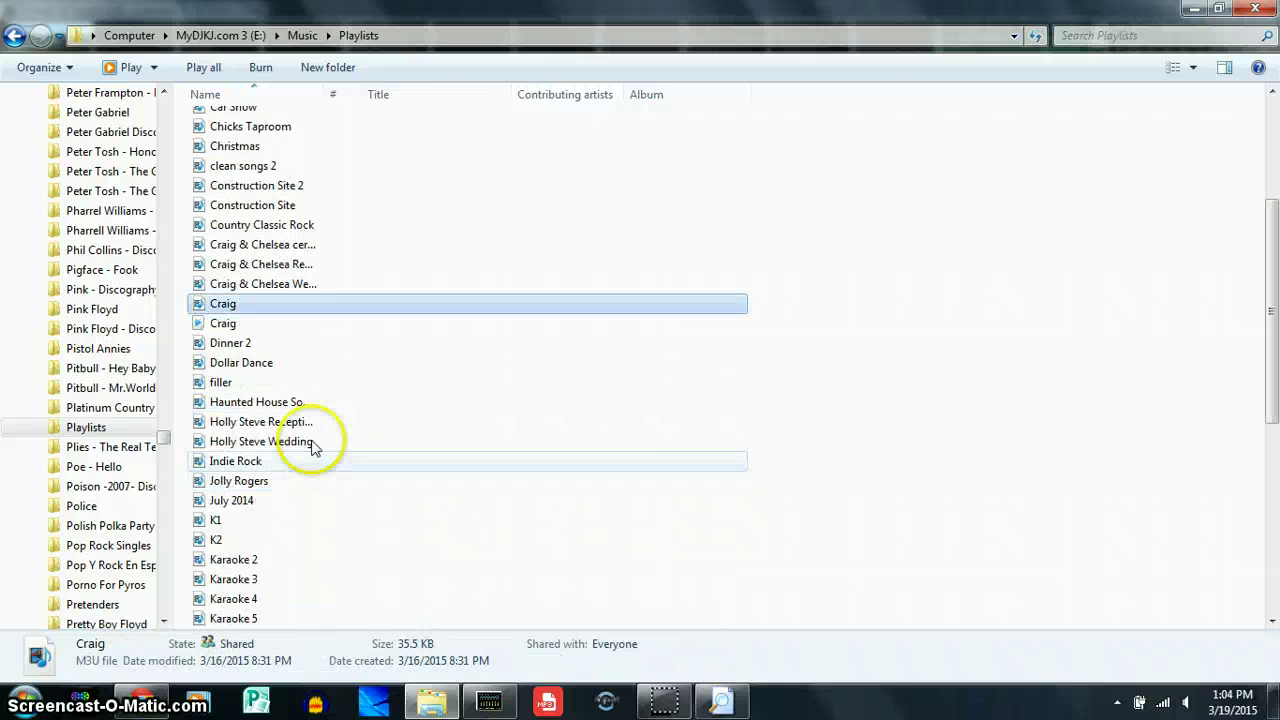
{"action": "double_click", "coordinate": [325, 93]}
Examine the file details of the wedding ceremony and reception playlists, Country Classic Rock, Christmas and clean songs 2
{"action": "left_click", "coordinate": [255, 245]}
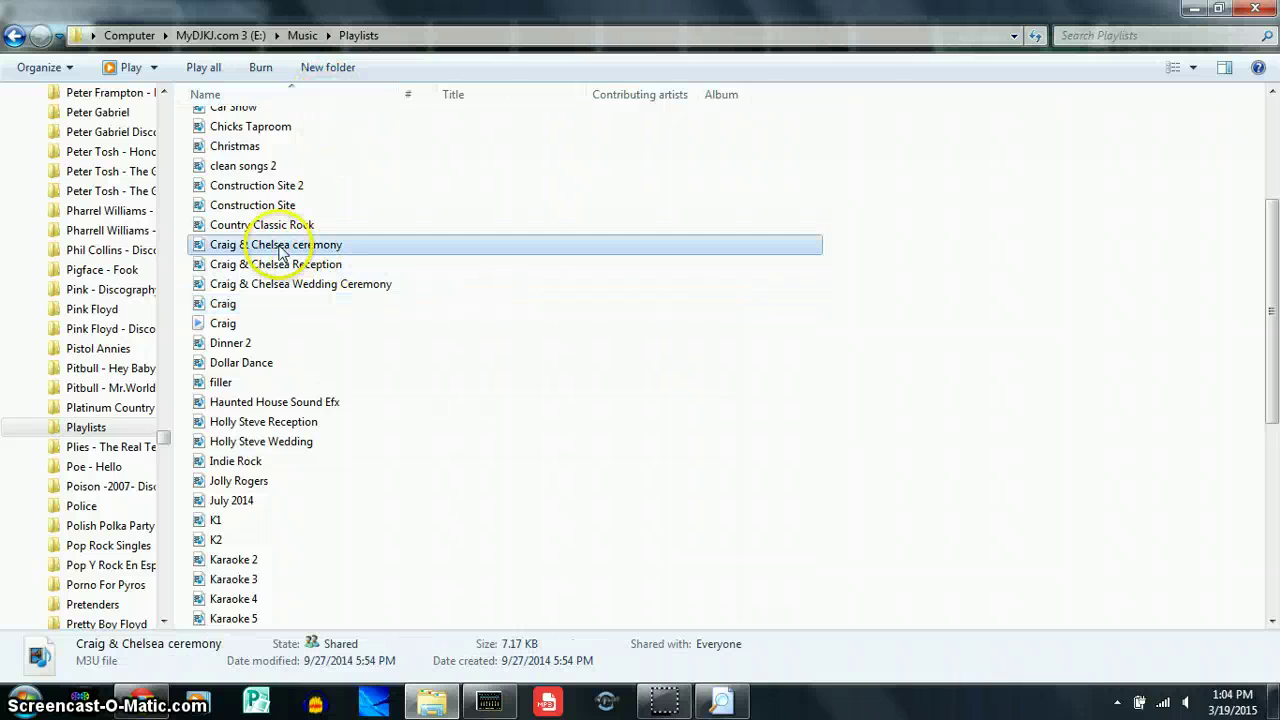
{"action": "left_click", "coordinate": [284, 266]}
{"action": "left_click", "coordinate": [287, 287]}
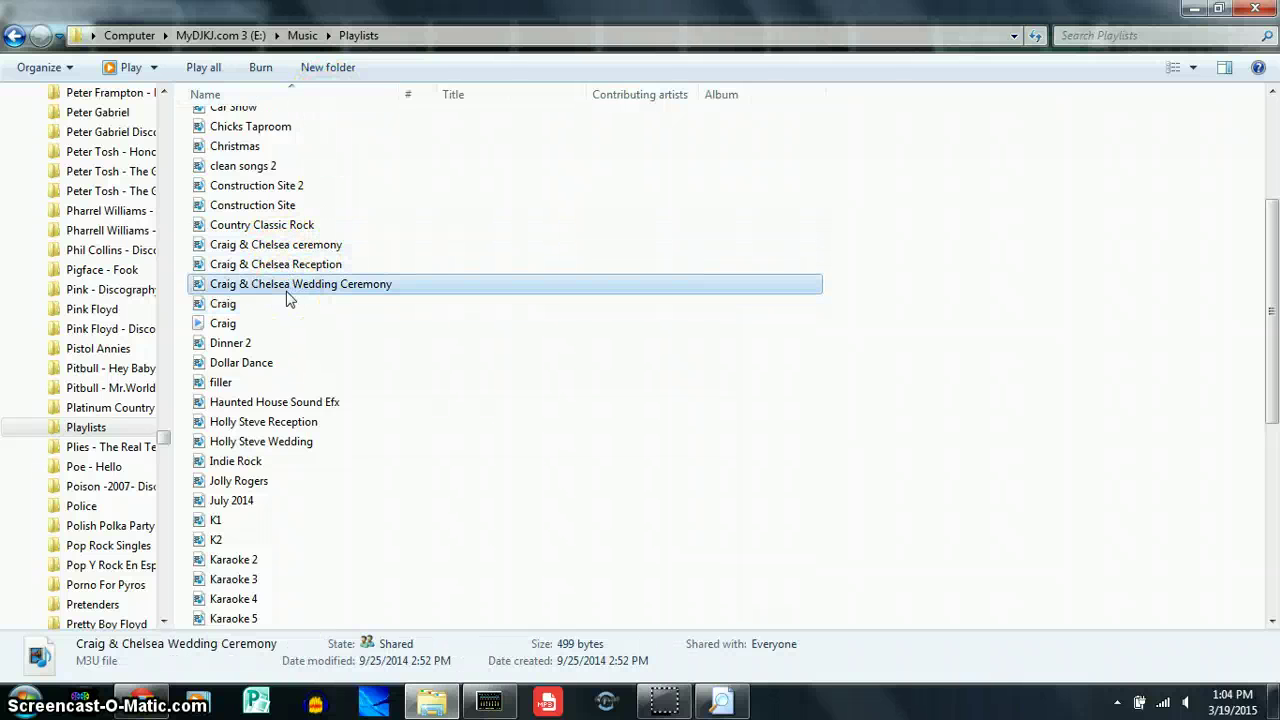
{"action": "left_click_drag", "start_coordinate": [286, 294], "coordinate": [250, 311]}
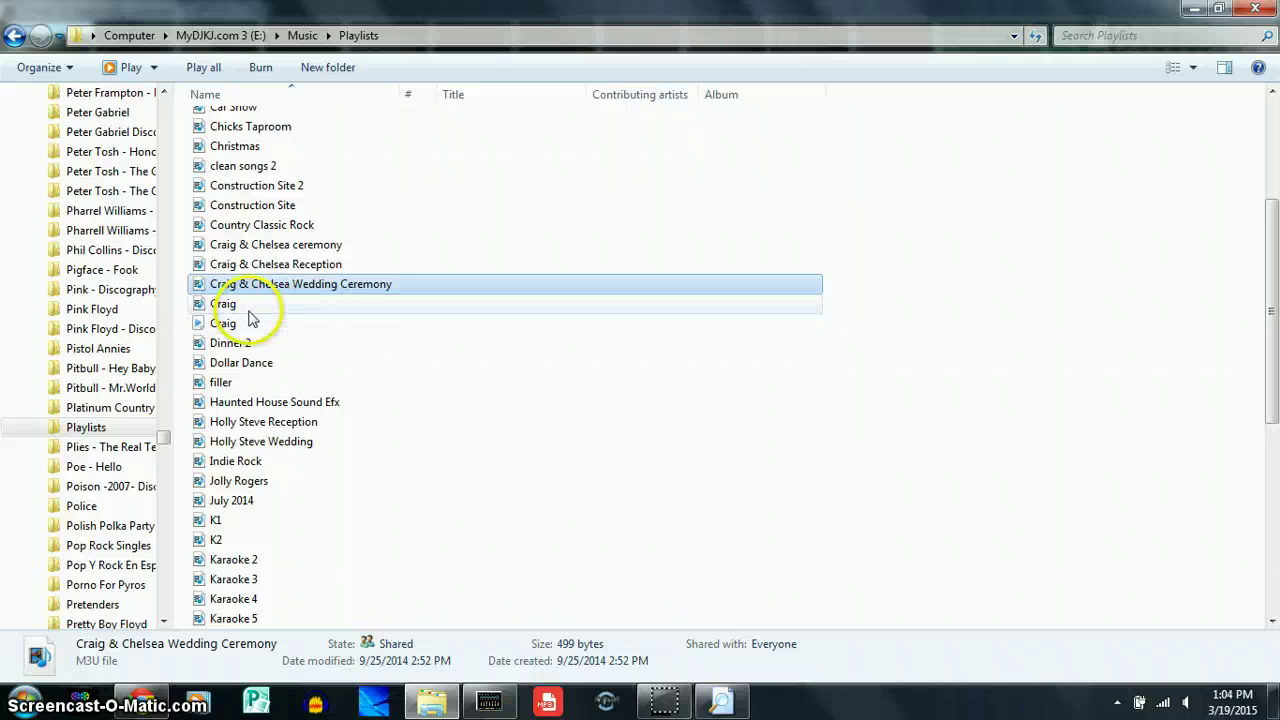
{"action": "left_click", "coordinate": [265, 228]}
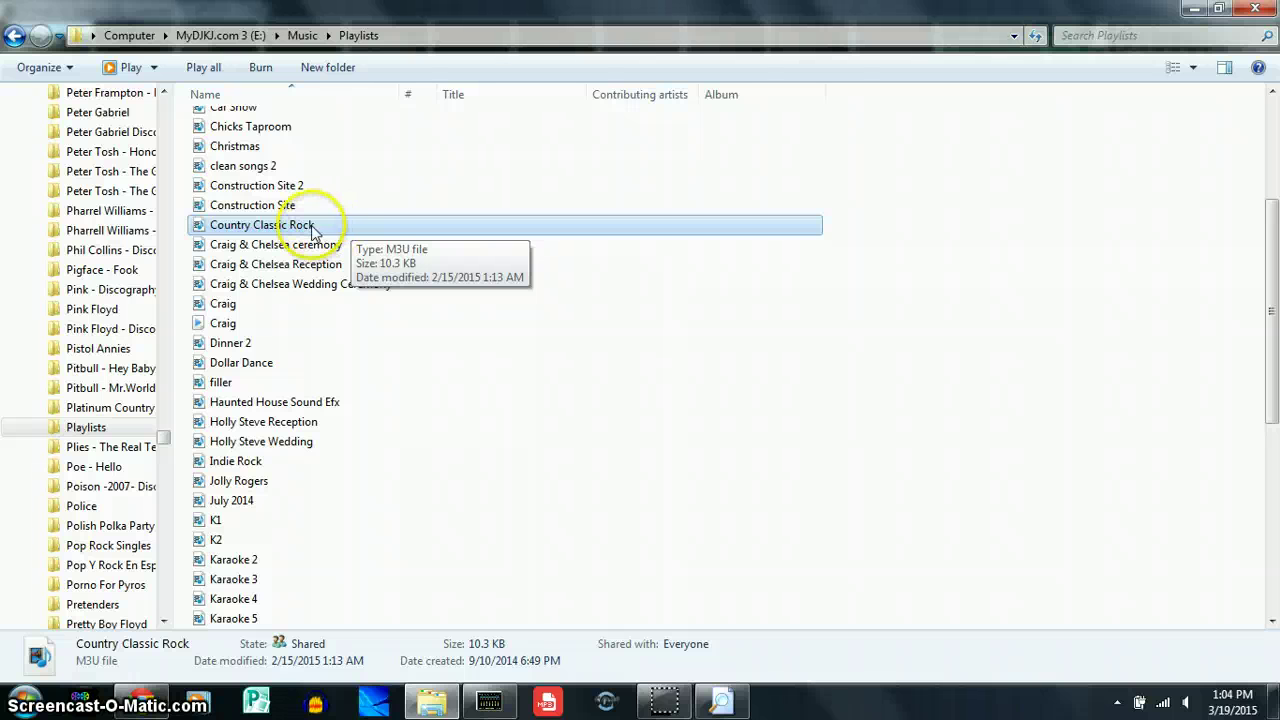
{"action": "left_click", "coordinate": [240, 148]}
{"action": "left_click", "coordinate": [240, 168]}
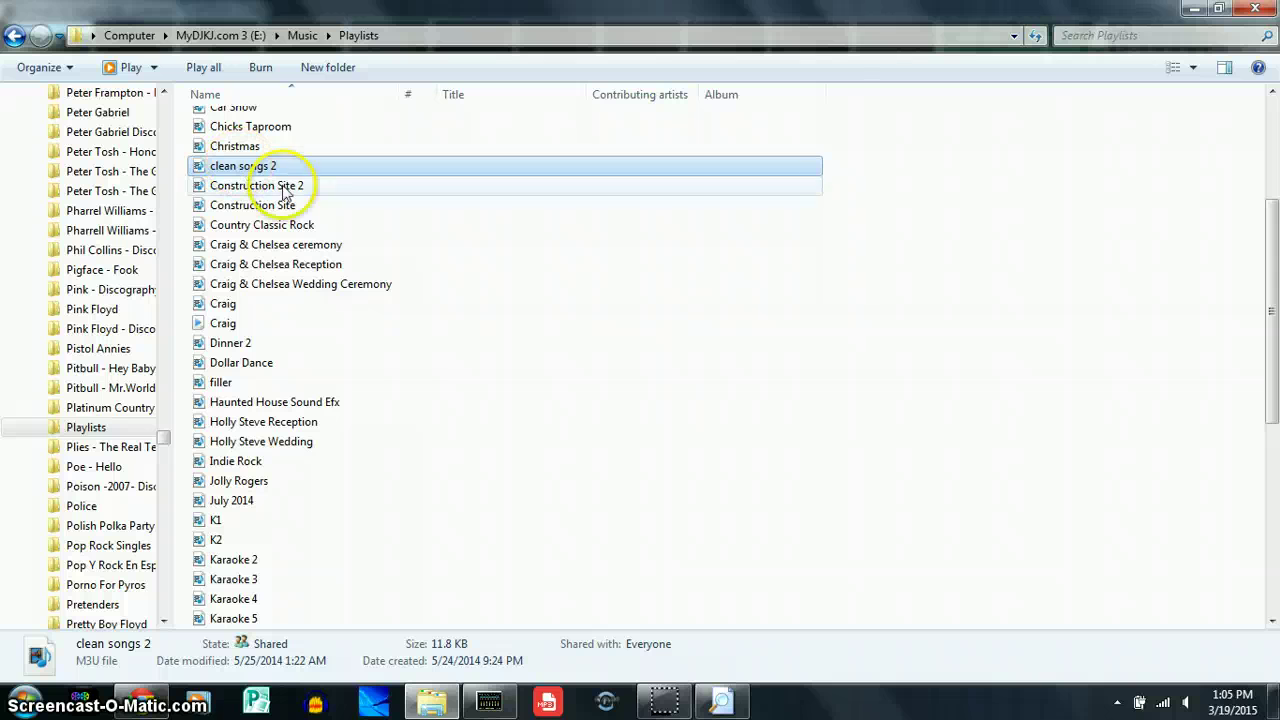
Play the School Safe Songs playlist file from the Playlists folder, then stop playback and close the media player
{"action": "scroll", "coordinate": [397, 369], "scroll_direction": "down", "scroll_amount": 7}
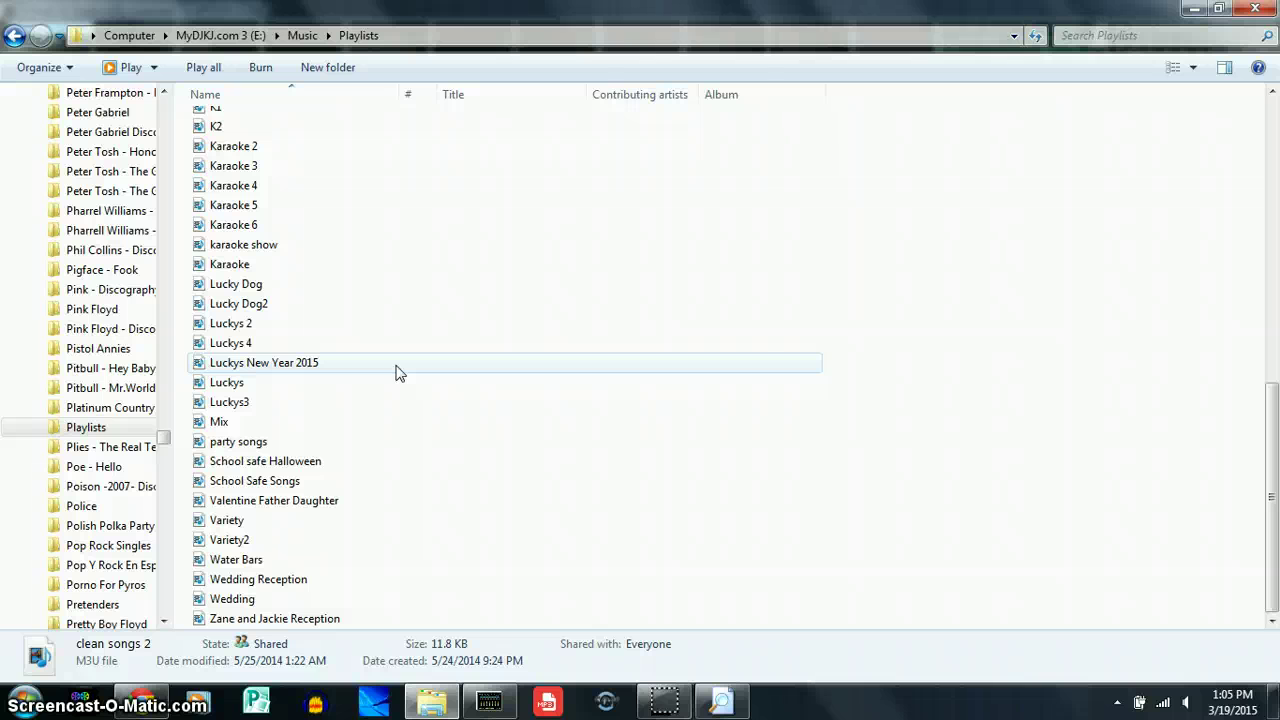
{"action": "left_click", "coordinate": [256, 482]}
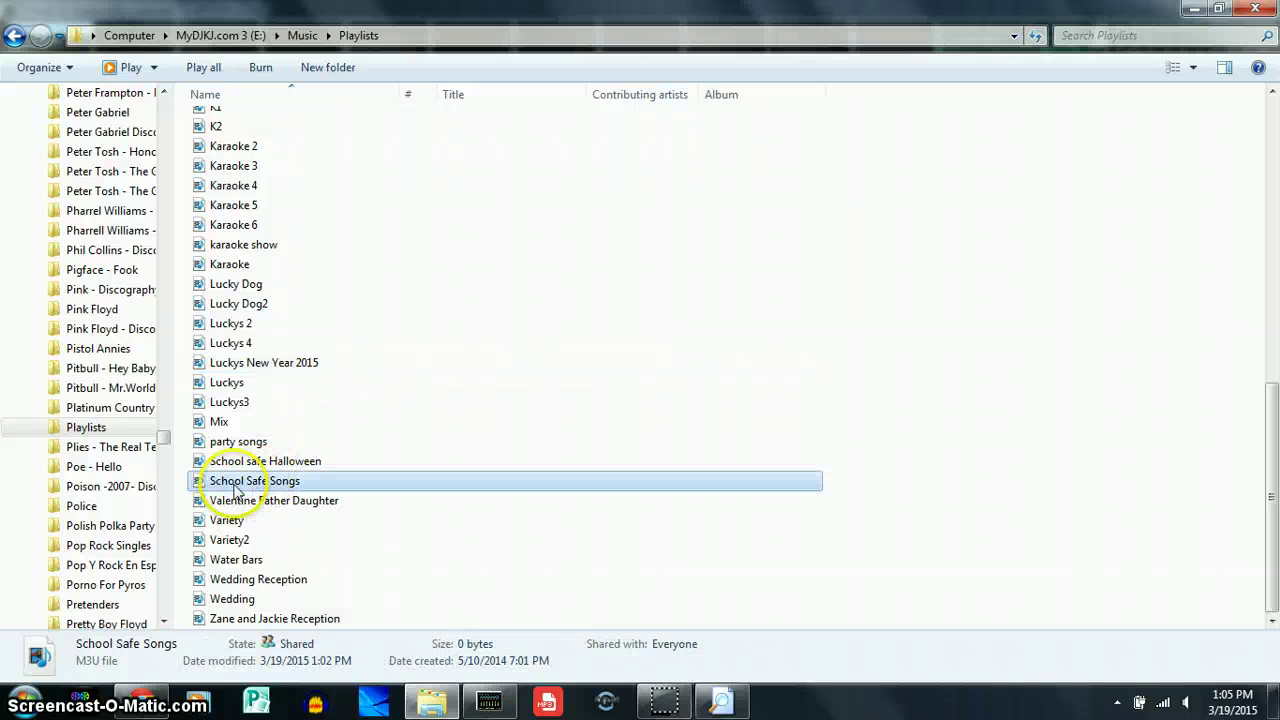
{"action": "double_click", "coordinate": [232, 482]}
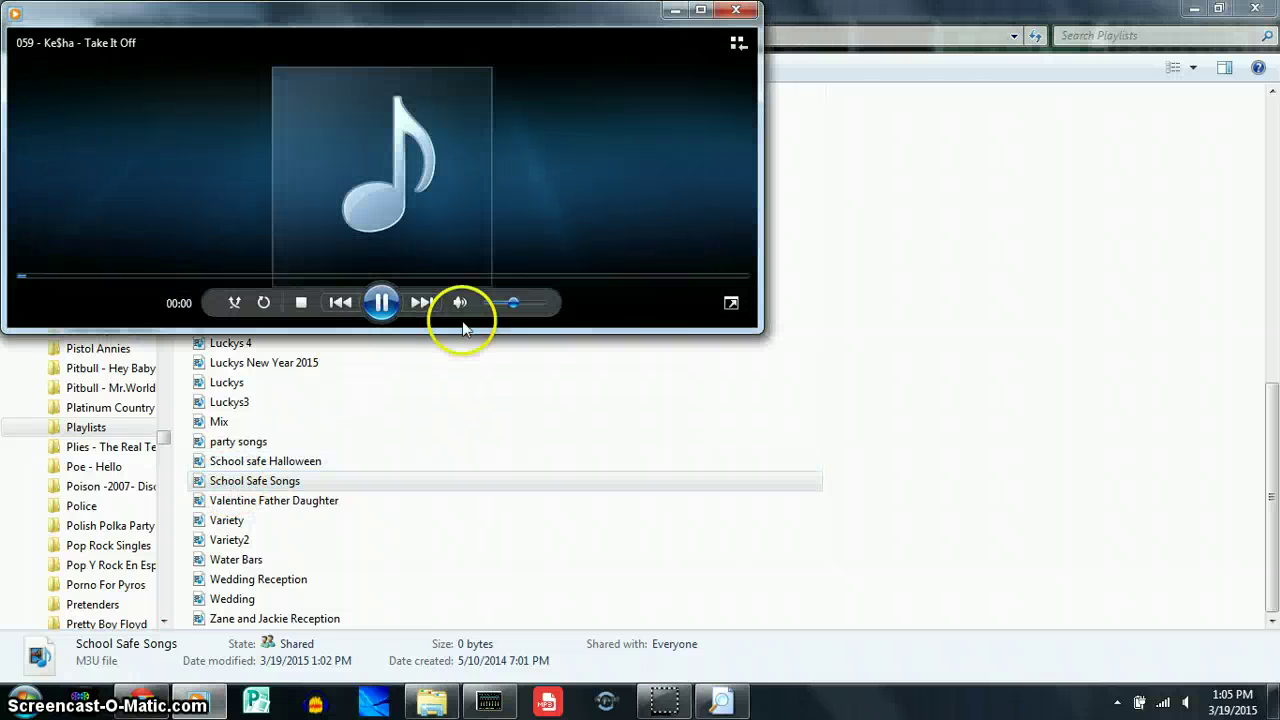
{"action": "left_click", "coordinate": [300, 302]}
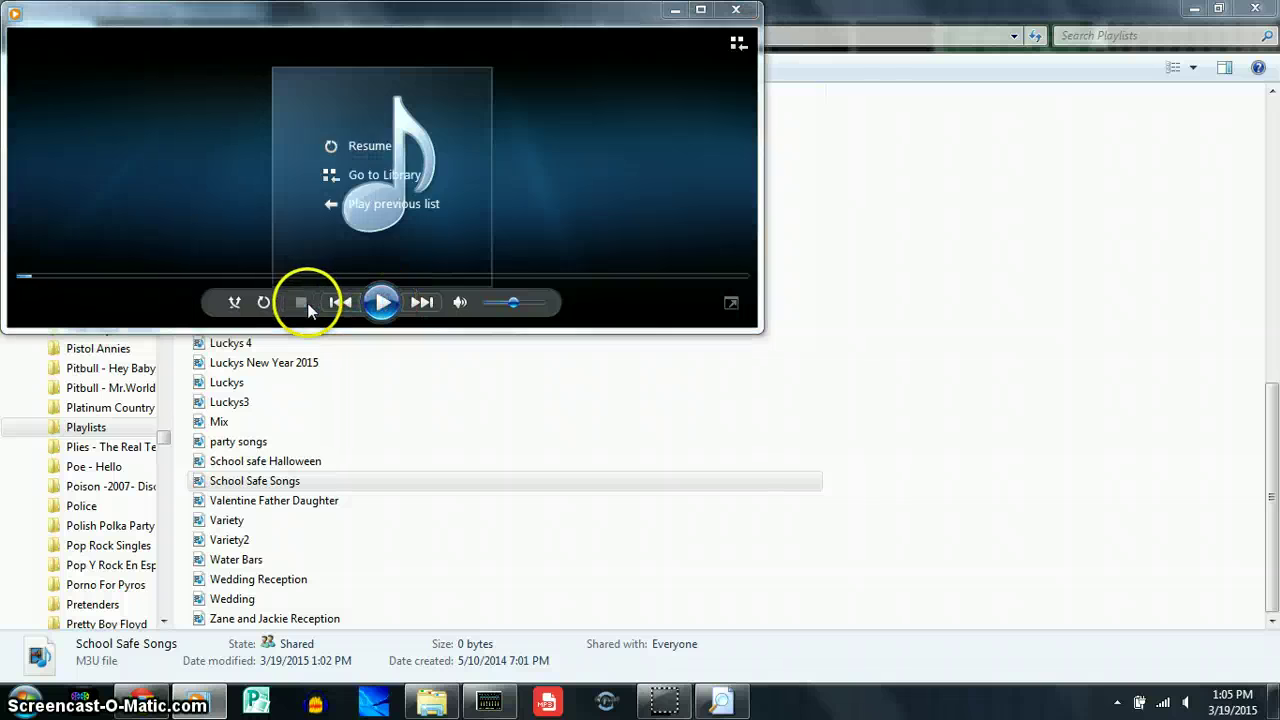
{"action": "left_click", "coordinate": [734, 11]}
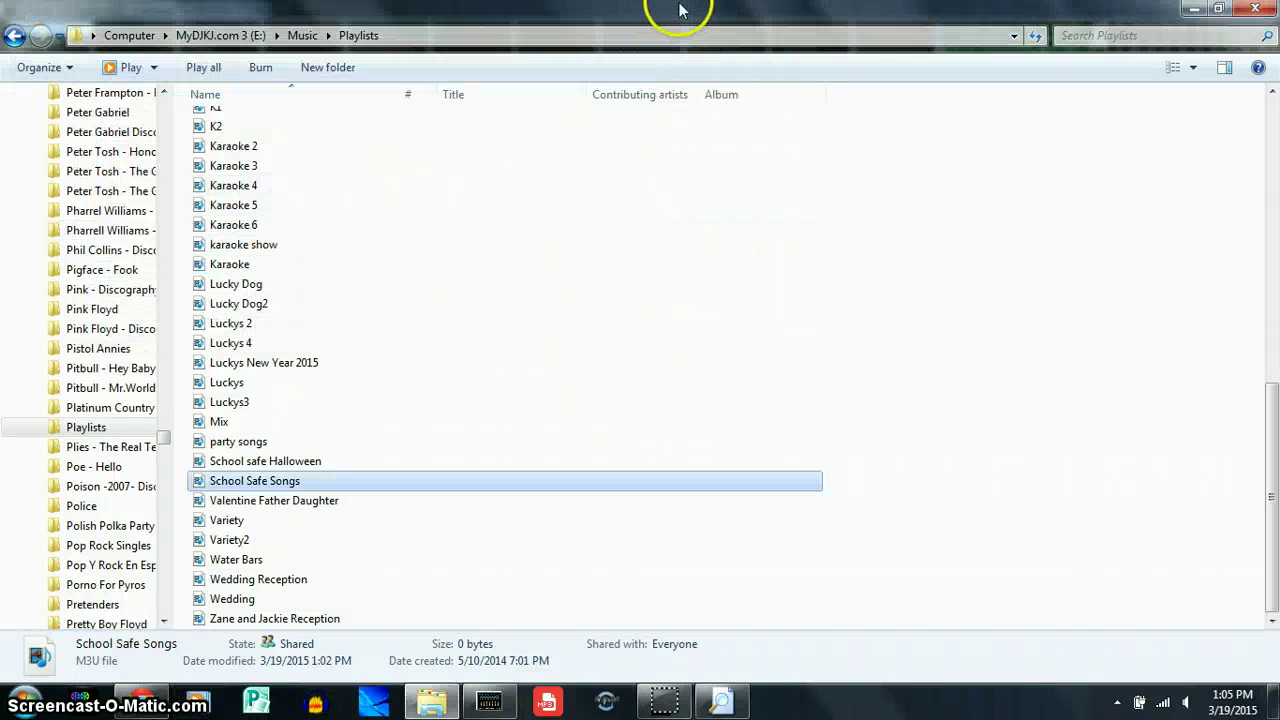
Restore the Playlists folder window to a smaller size and move it clear of the DJ playlist, with School Safe Songs in view
{"action": "double_click", "coordinate": [678, 10]}
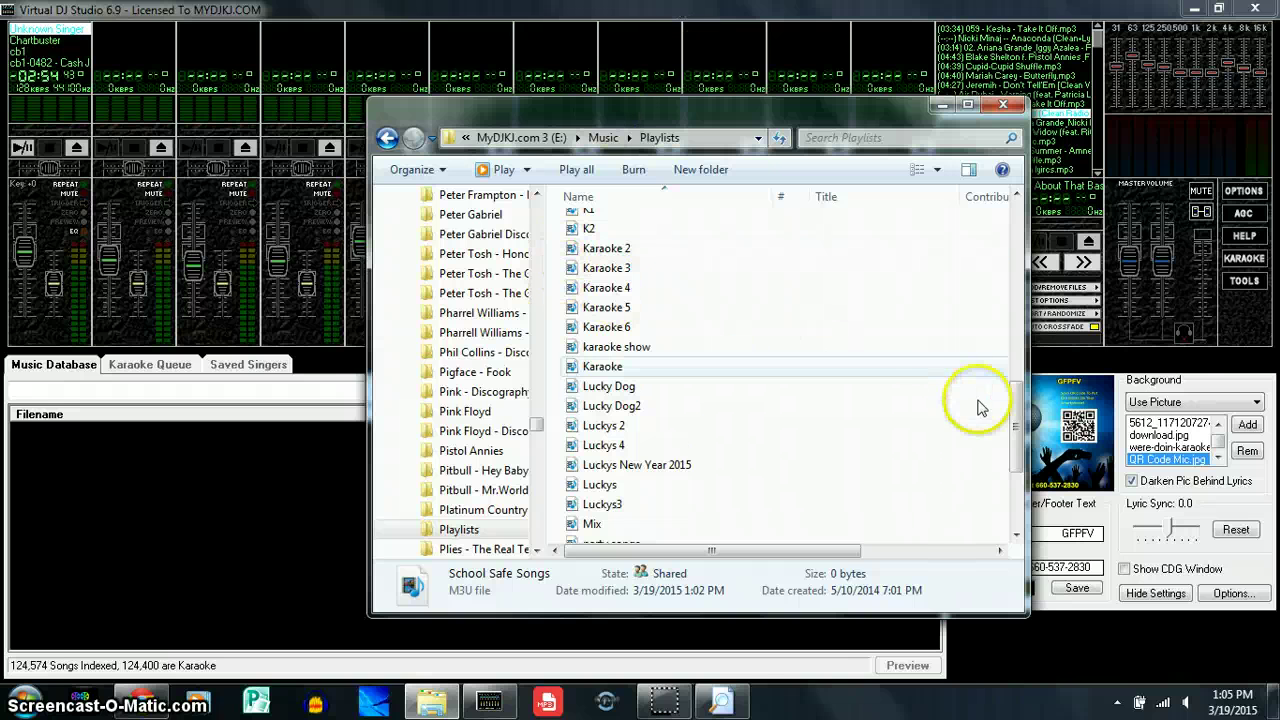
{"action": "scroll", "coordinate": [1015, 430], "scroll_direction": "down", "scroll_amount": 2}
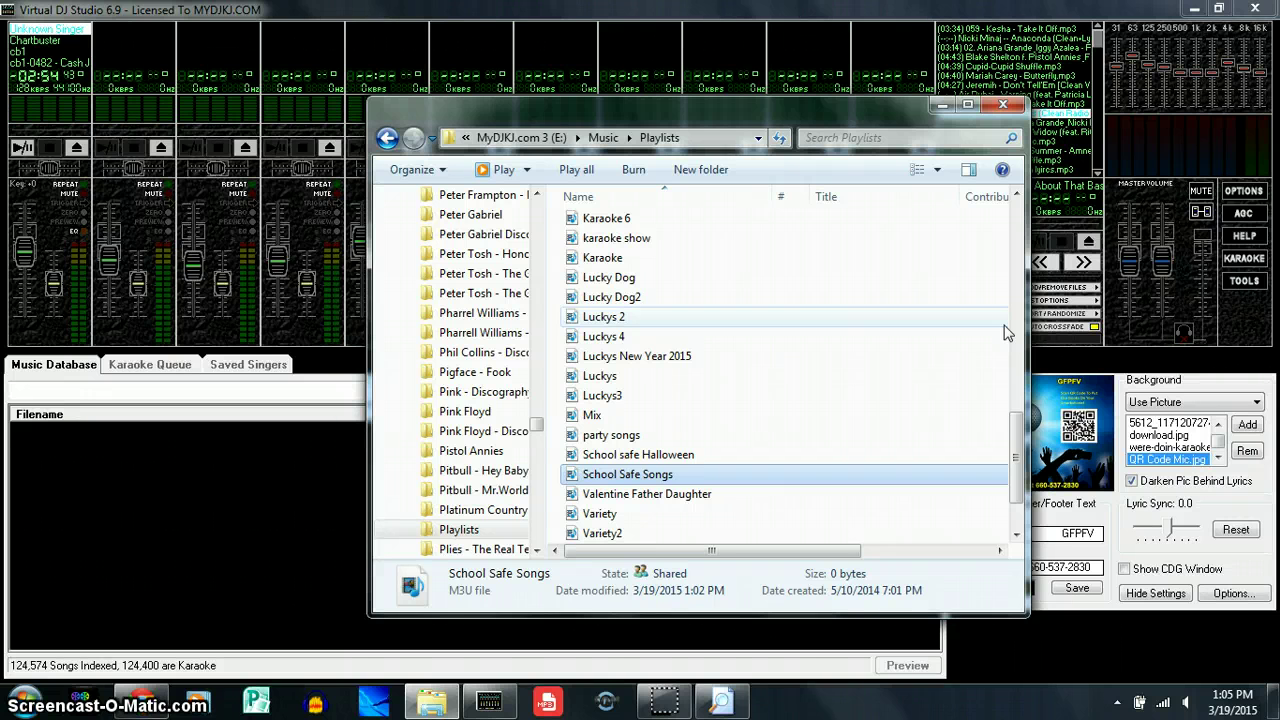
{"action": "left_click_drag", "start_coordinate": [900, 123], "coordinate": [725, 128]}
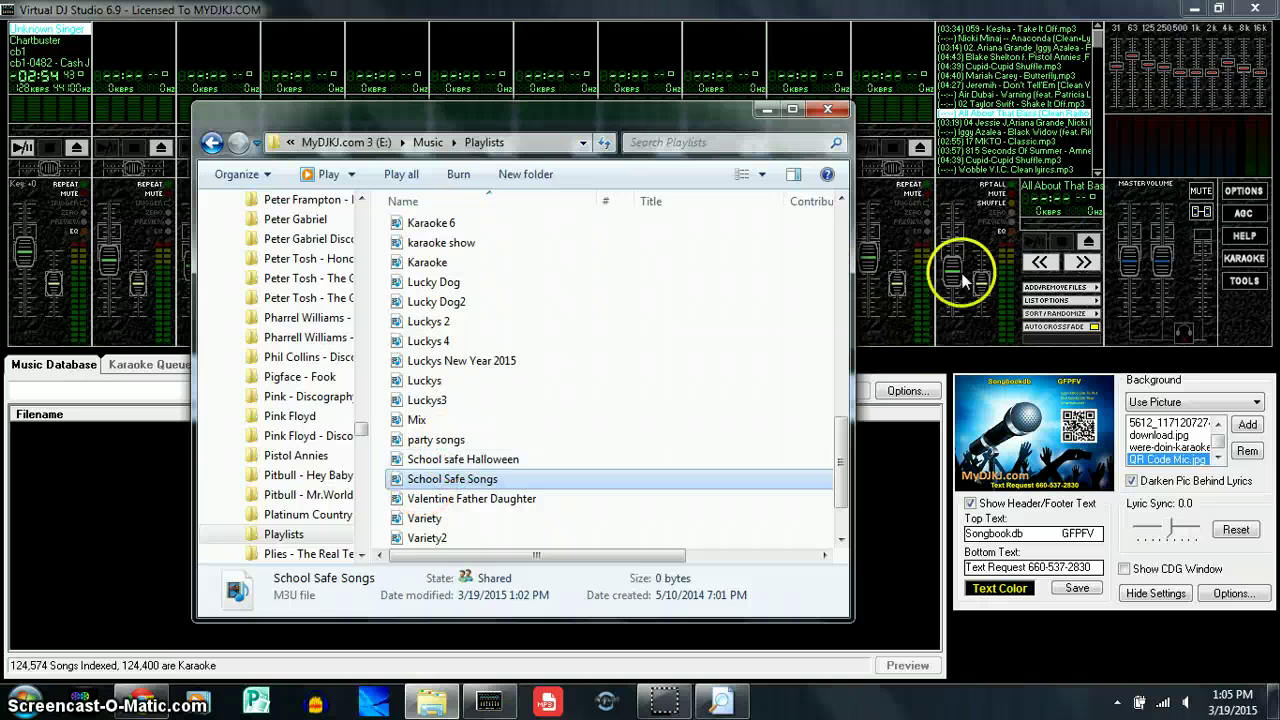
Save the DJ playlist over School Safe Songs.m3u in E:\Music\Playlists, replacing the existing file, and check it in the folder window
{"action": "left_click", "coordinate": [1052, 300]}
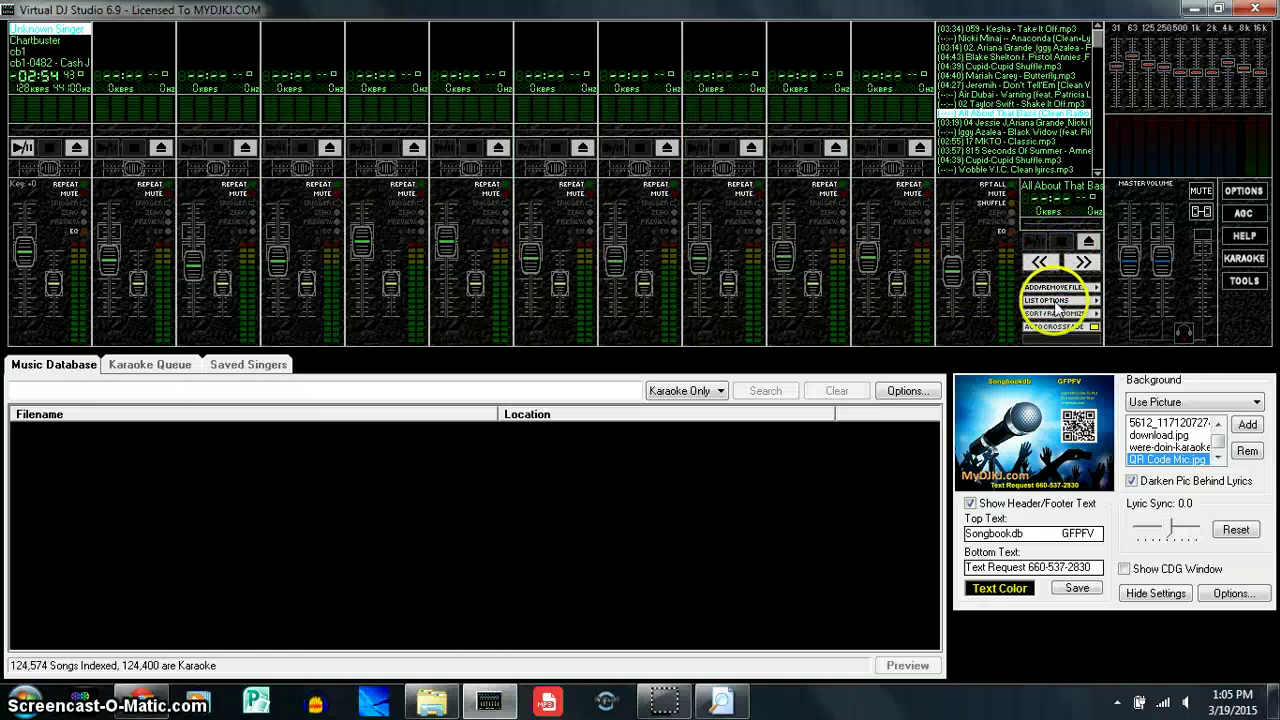
{"action": "left_click", "coordinate": [1052, 300]}
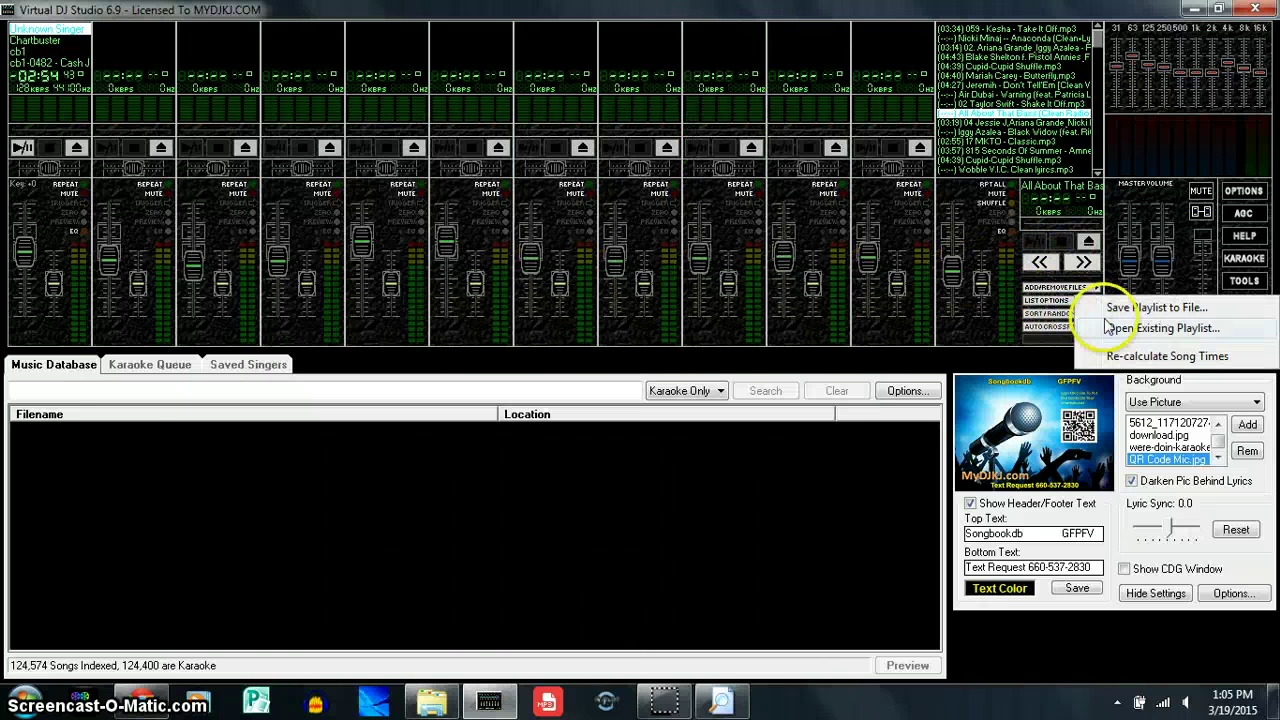
{"action": "left_click", "coordinate": [1100, 285]}
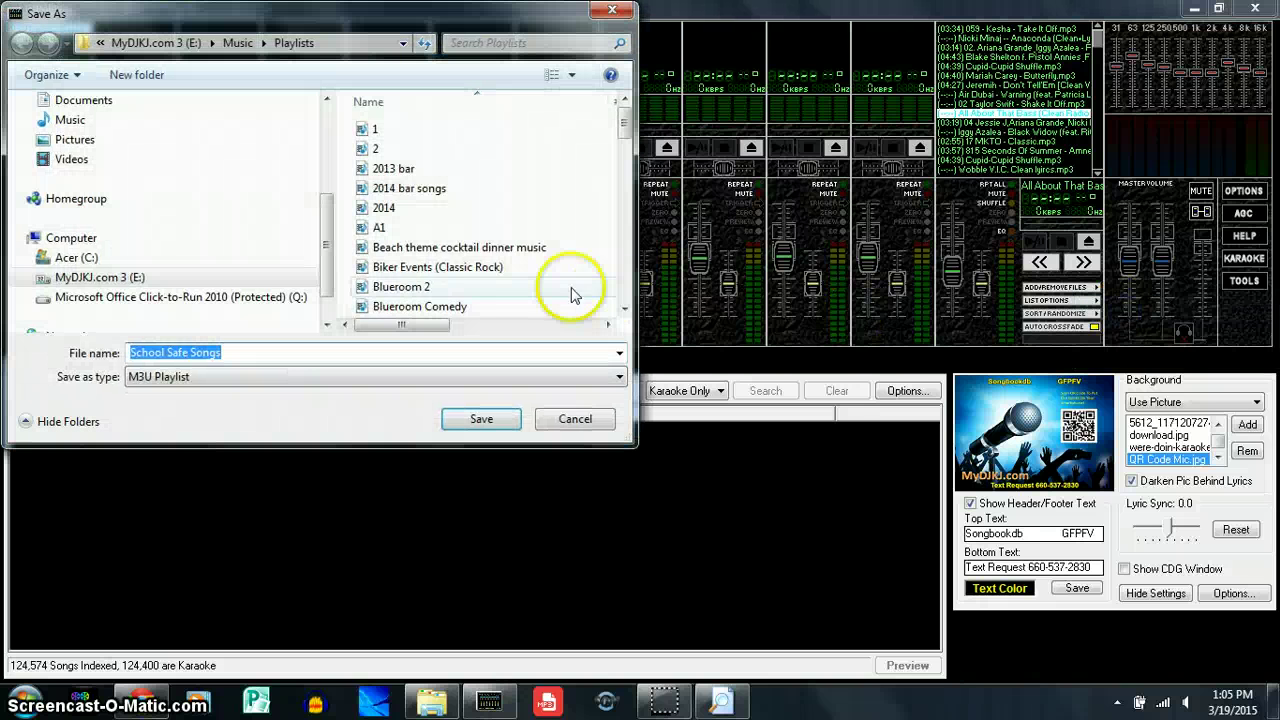
{"action": "scroll", "coordinate": [627, 277], "scroll_direction": "down", "scroll_amount": 2}
{"action": "scroll", "coordinate": [627, 277], "scroll_direction": "down", "scroll_amount": 7}
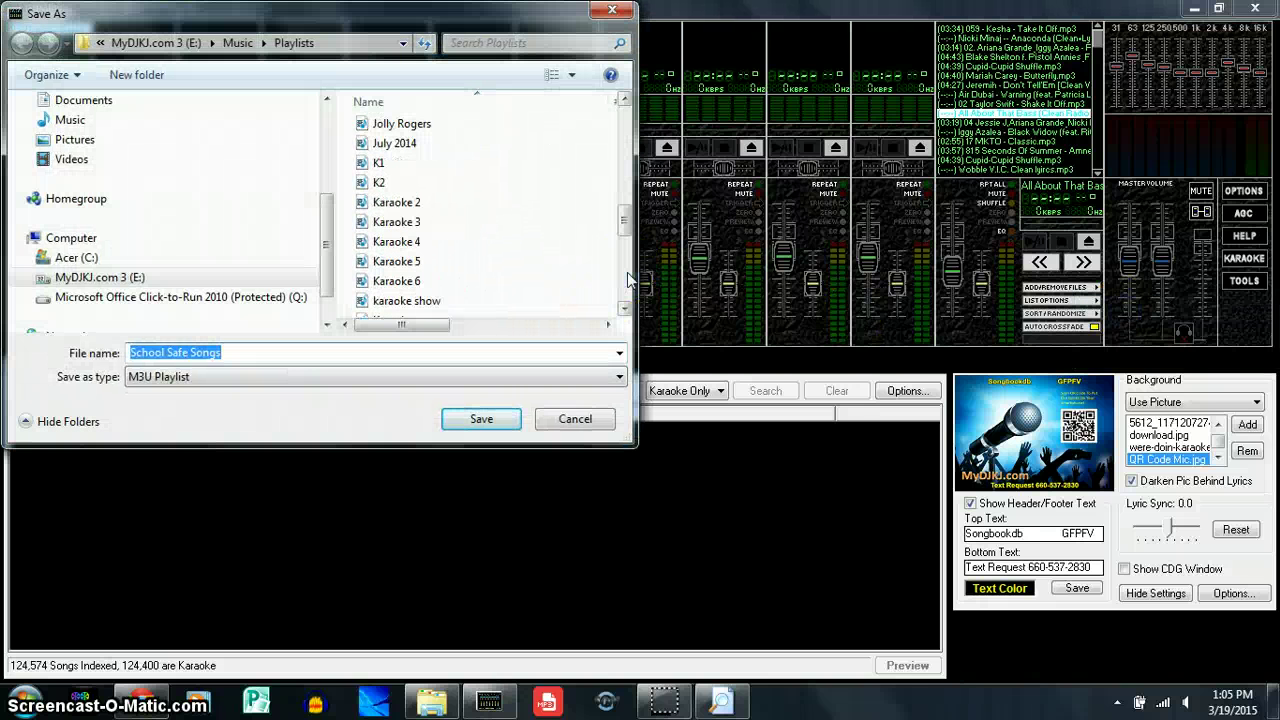
{"action": "scroll", "coordinate": [627, 277], "scroll_direction": "down", "scroll_amount": 5}
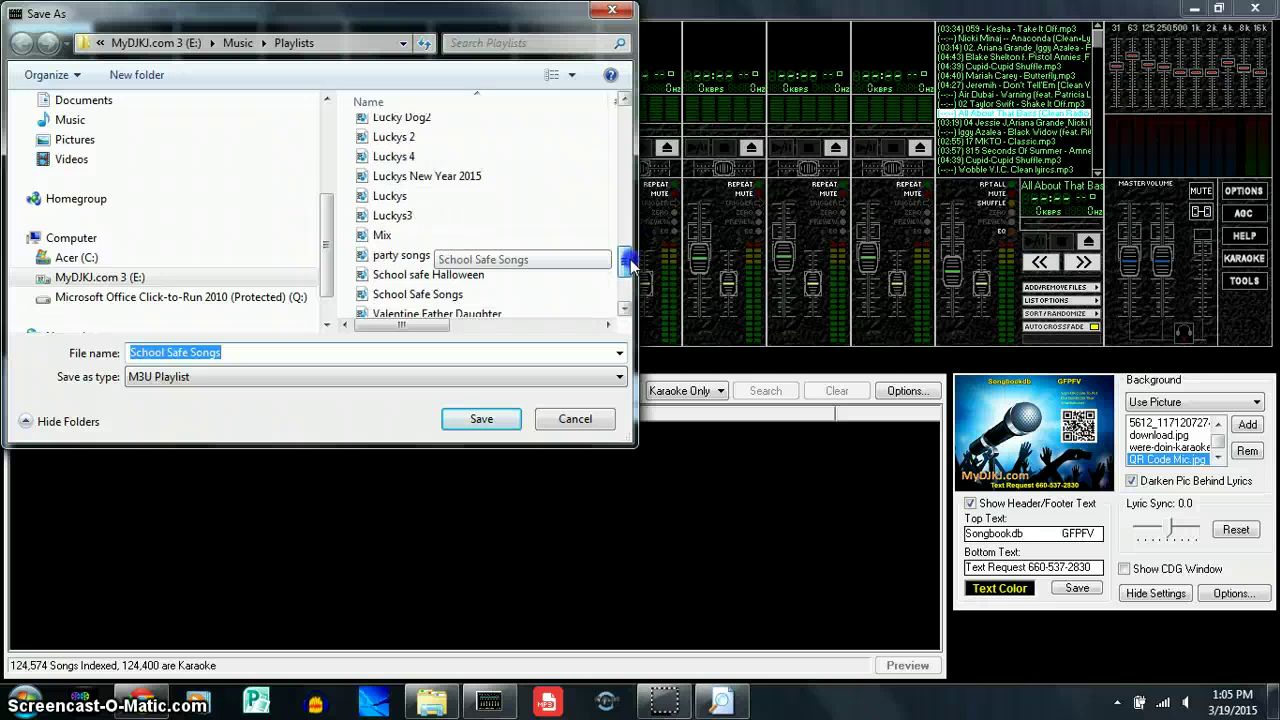
{"action": "scroll", "coordinate": [627, 277], "scroll_direction": "down", "scroll_amount": 1}
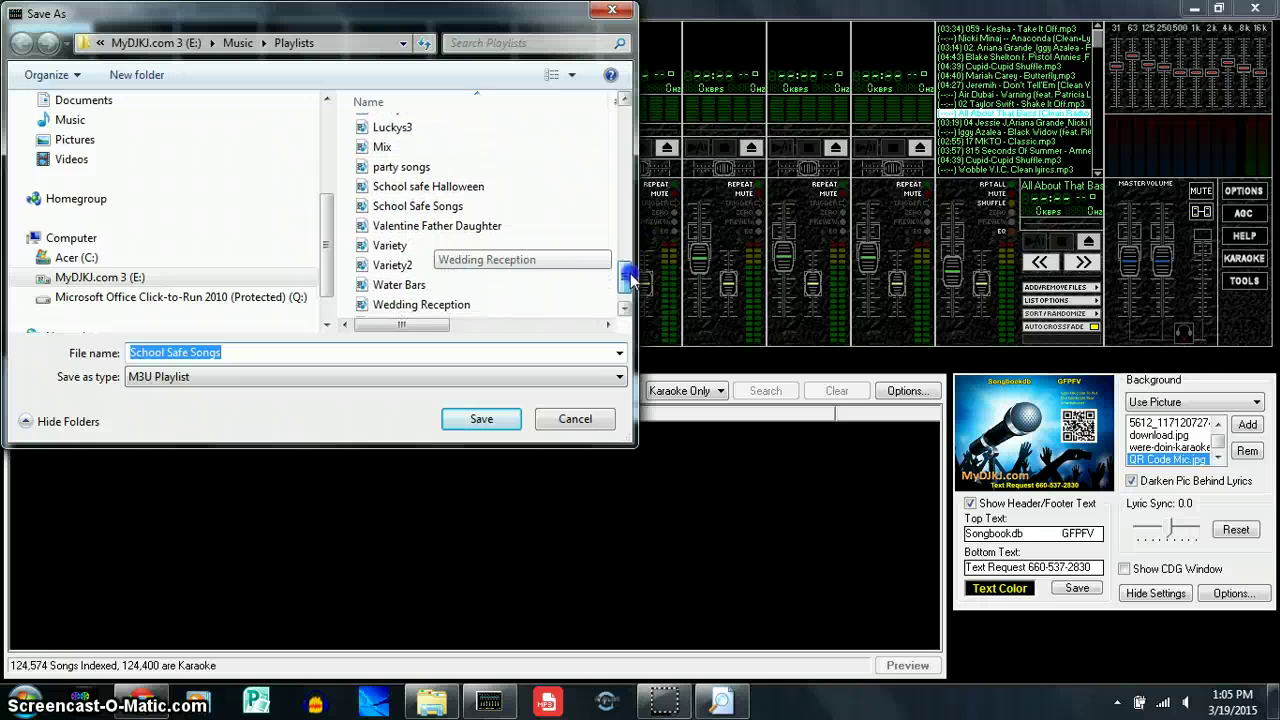
{"action": "double_click", "coordinate": [447, 210]}
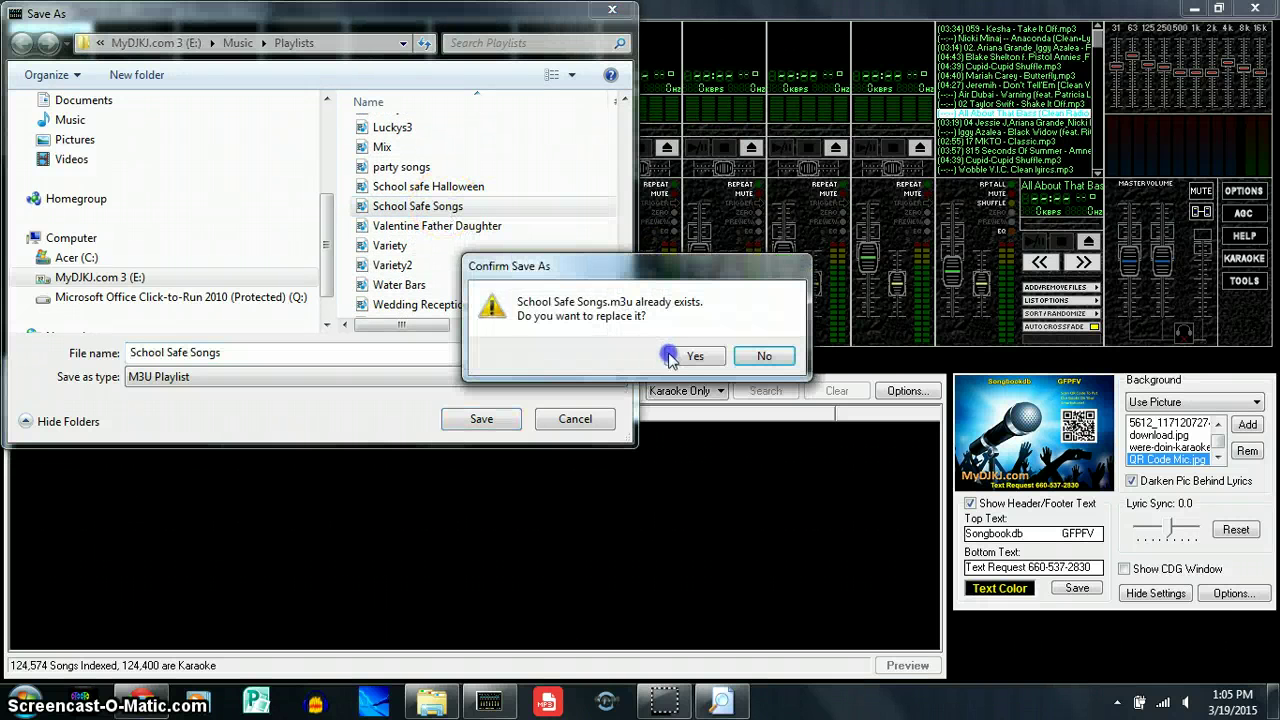
{"action": "left_click", "coordinate": [680, 357]}
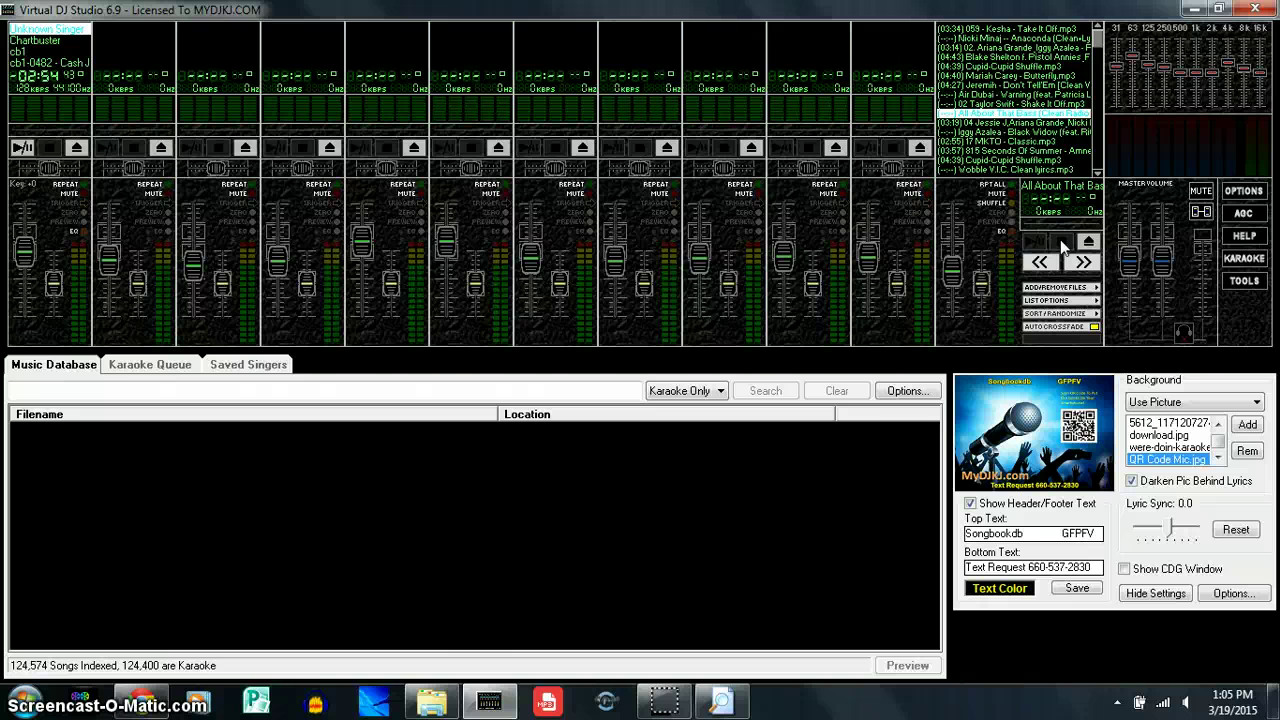
{"action": "left_click", "coordinate": [432, 703]}
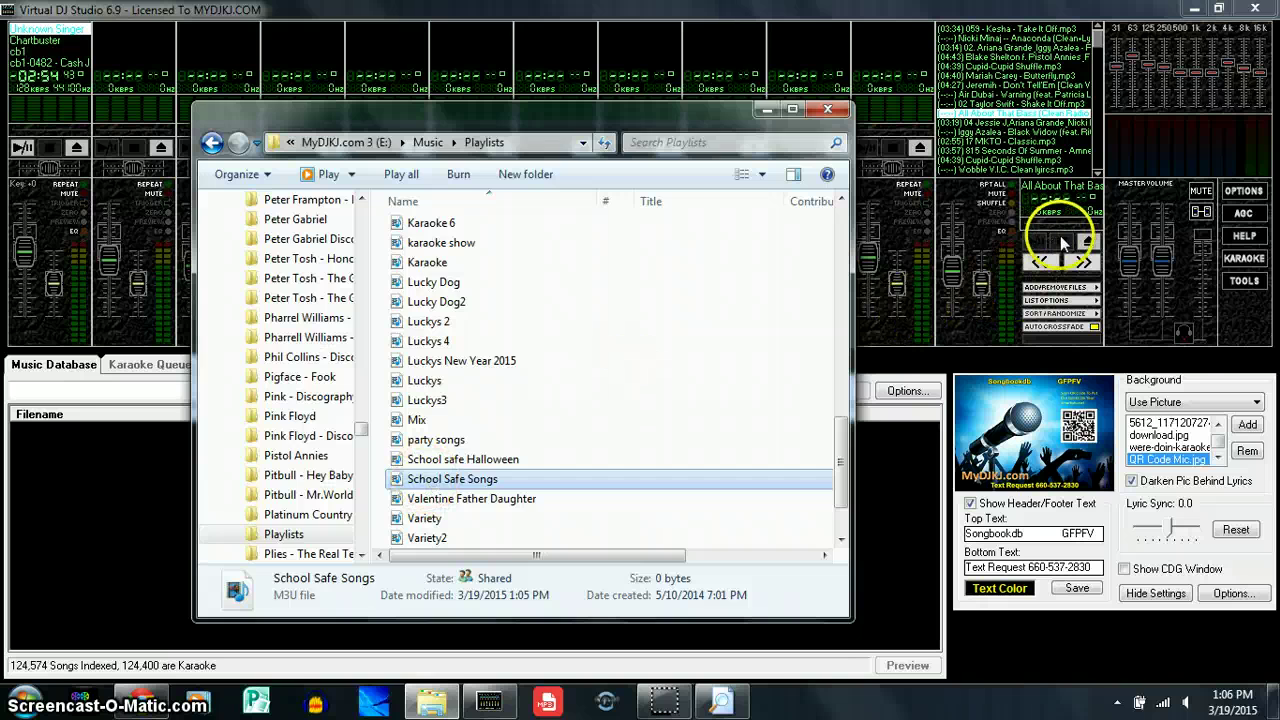
{"action": "left_click", "coordinate": [1048, 300]}
{"action": "left_click", "coordinate": [1066, 302]}
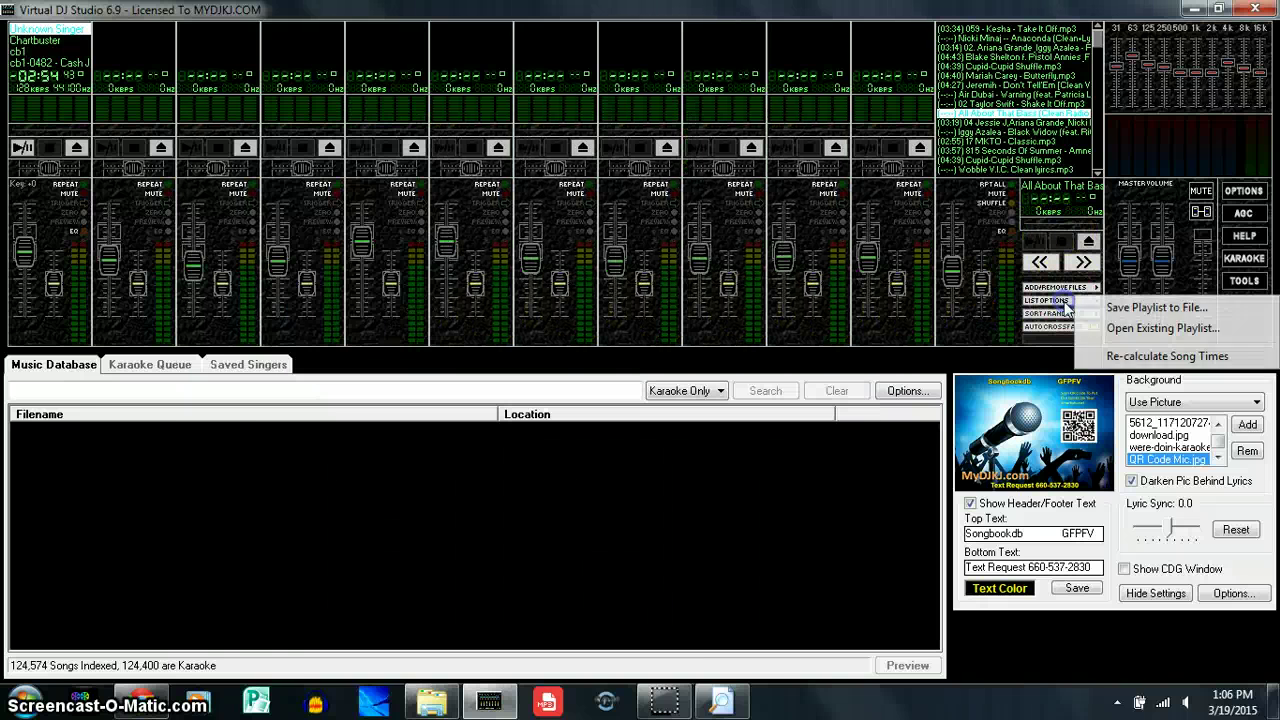
{"action": "left_click", "coordinate": [1152, 336]}
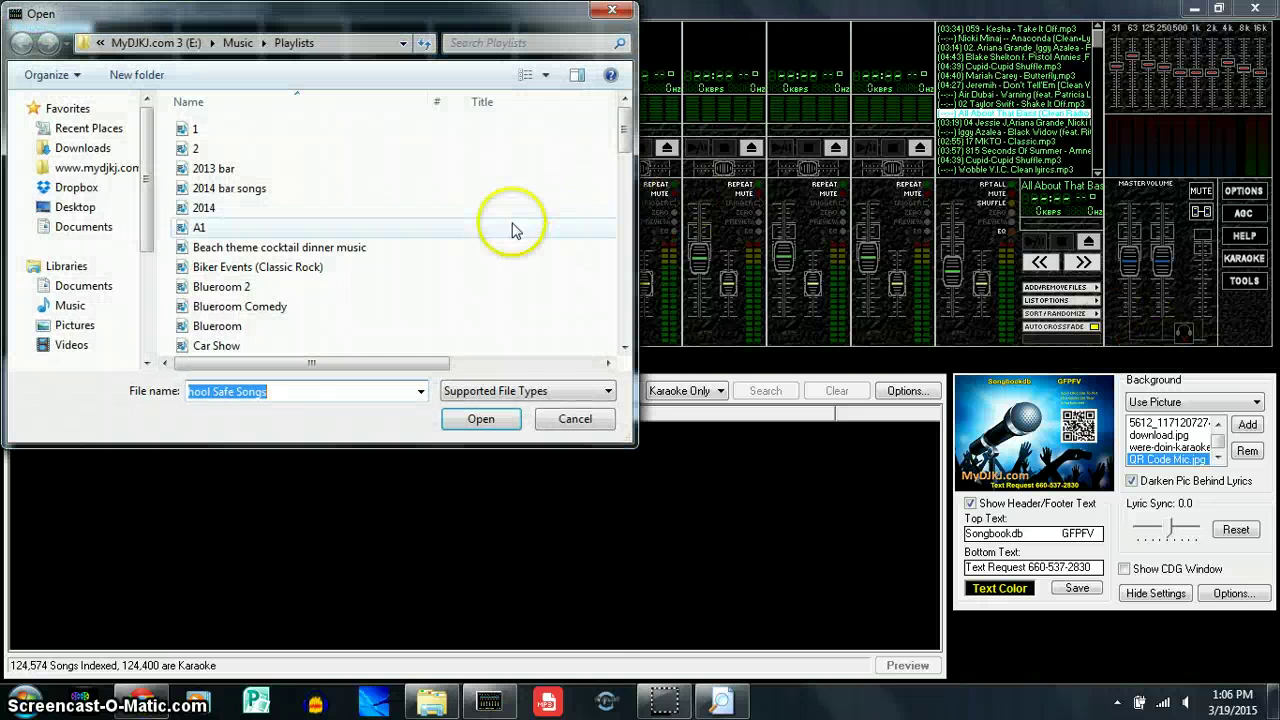
{"action": "left_click", "coordinate": [574, 419]}
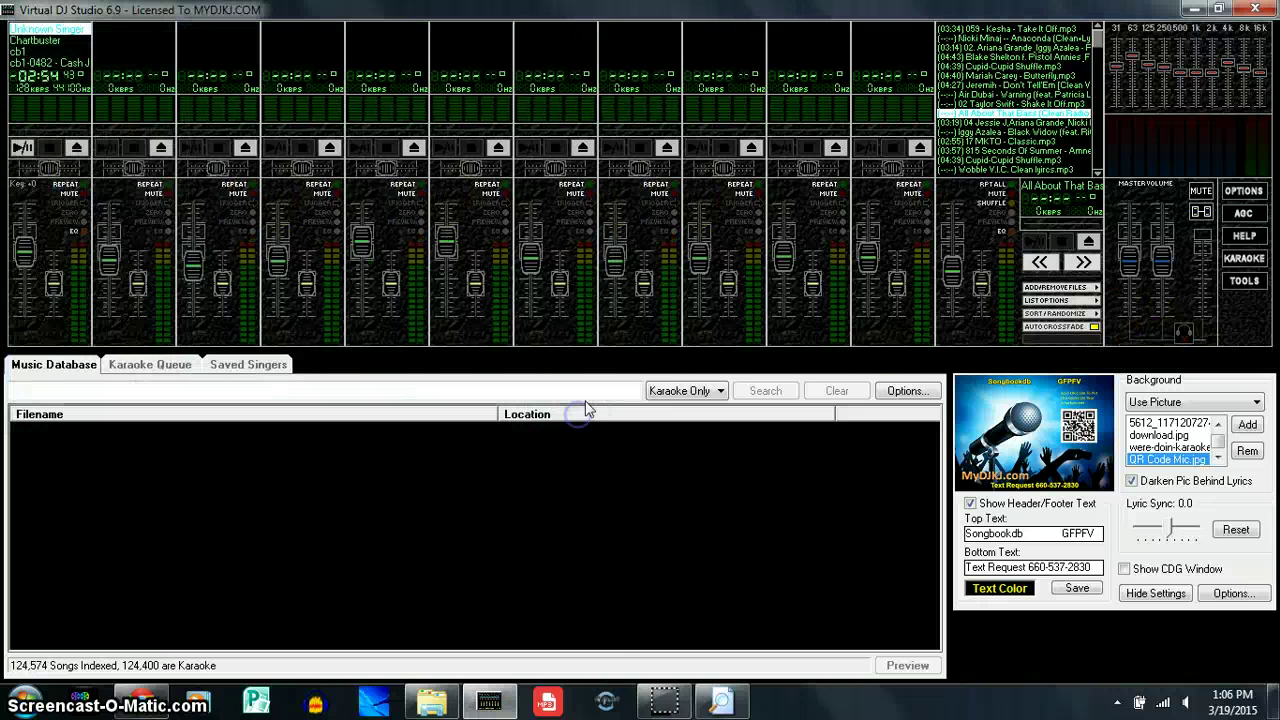
Clear all files from the DJ playlist and load the School Safe Songs file into it from the Playlists folder window
{"action": "left_click", "coordinate": [1062, 288]}
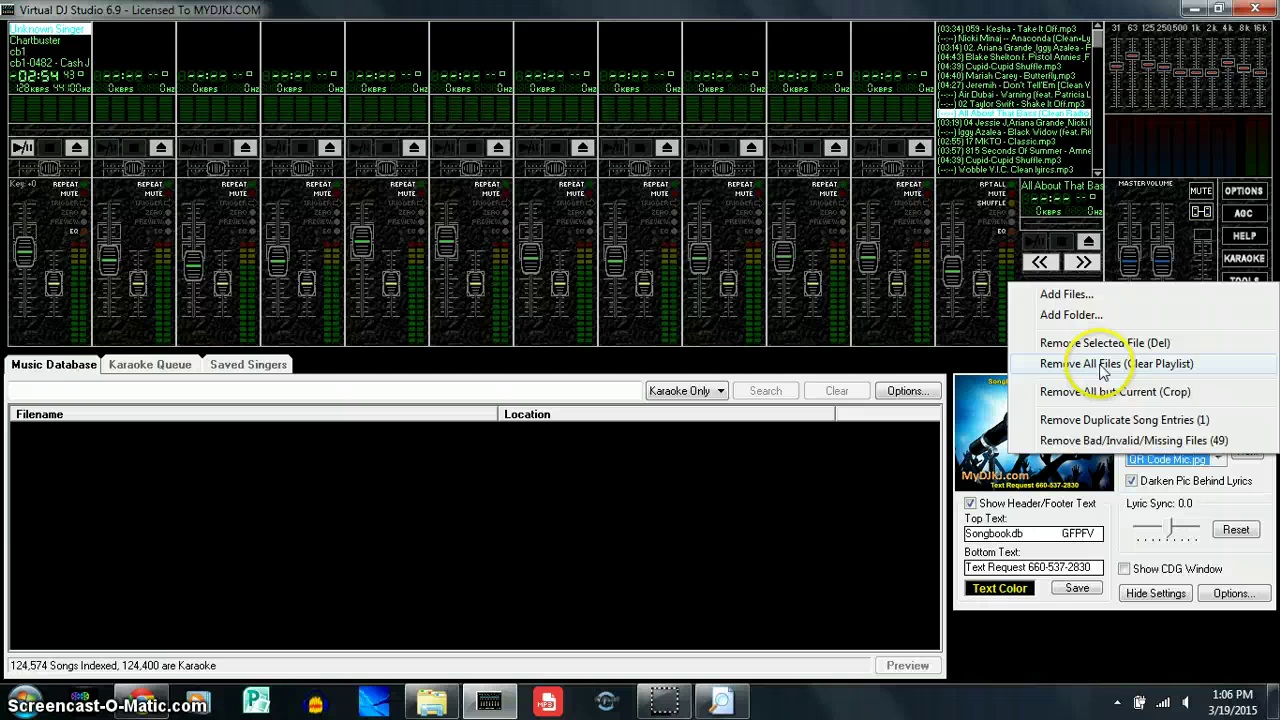
{"action": "left_click", "coordinate": [1103, 370]}
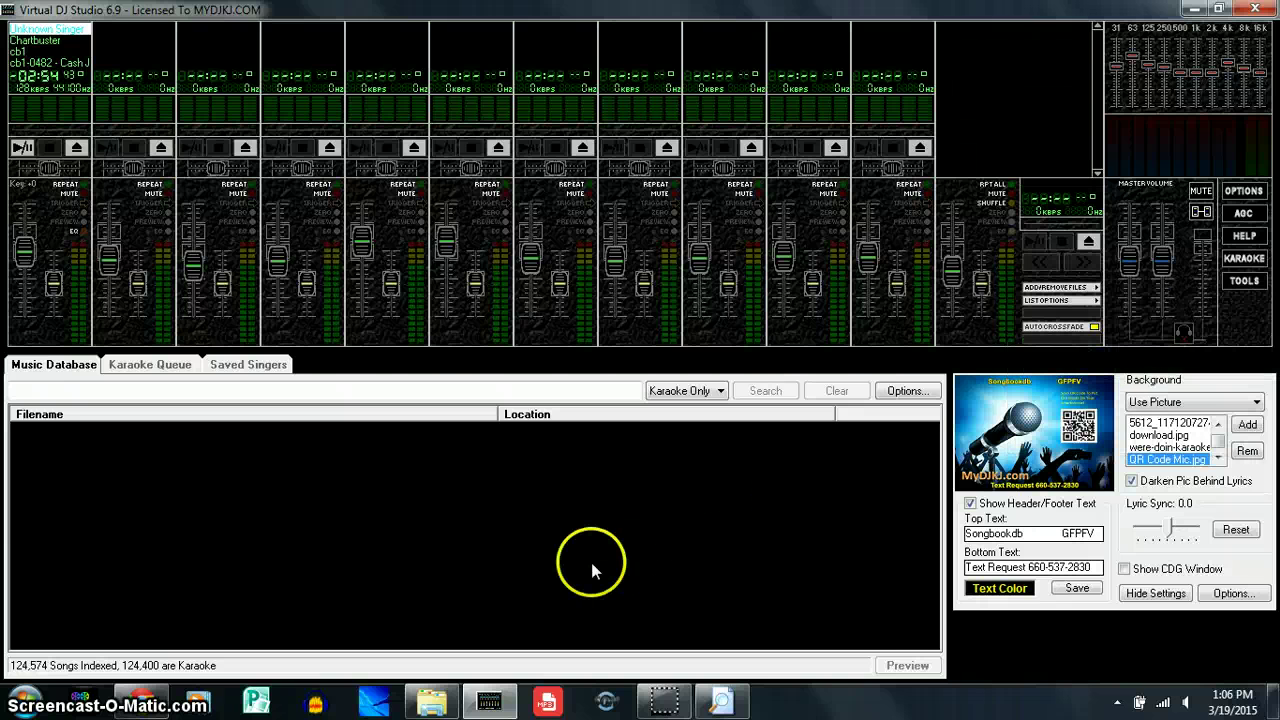
{"action": "left_click", "coordinate": [432, 700]}
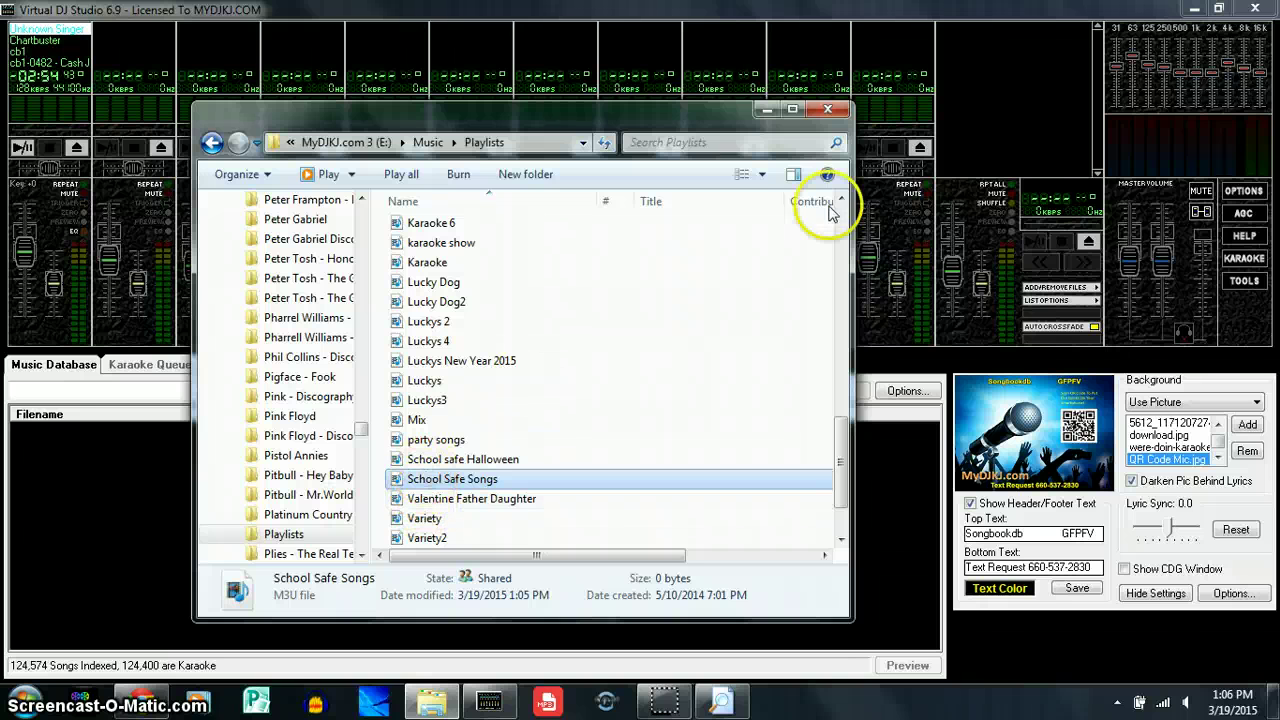
{"action": "left_click_drag", "start_coordinate": [828, 213], "coordinate": [1006, 93]}
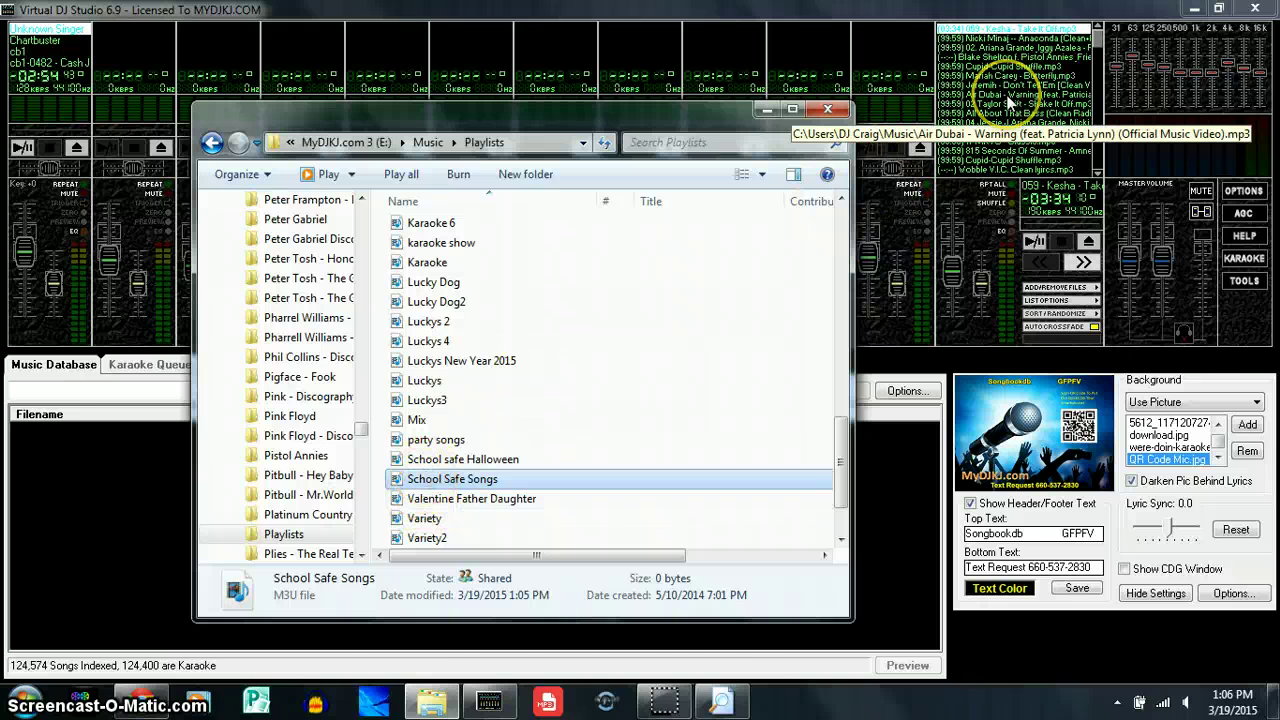
Test the Air Dubai - Warning and Cupid Shuffle entries in the reloaded playlist, raise the system volume, and stop playback
{"action": "double_click", "coordinate": [1010, 97]}
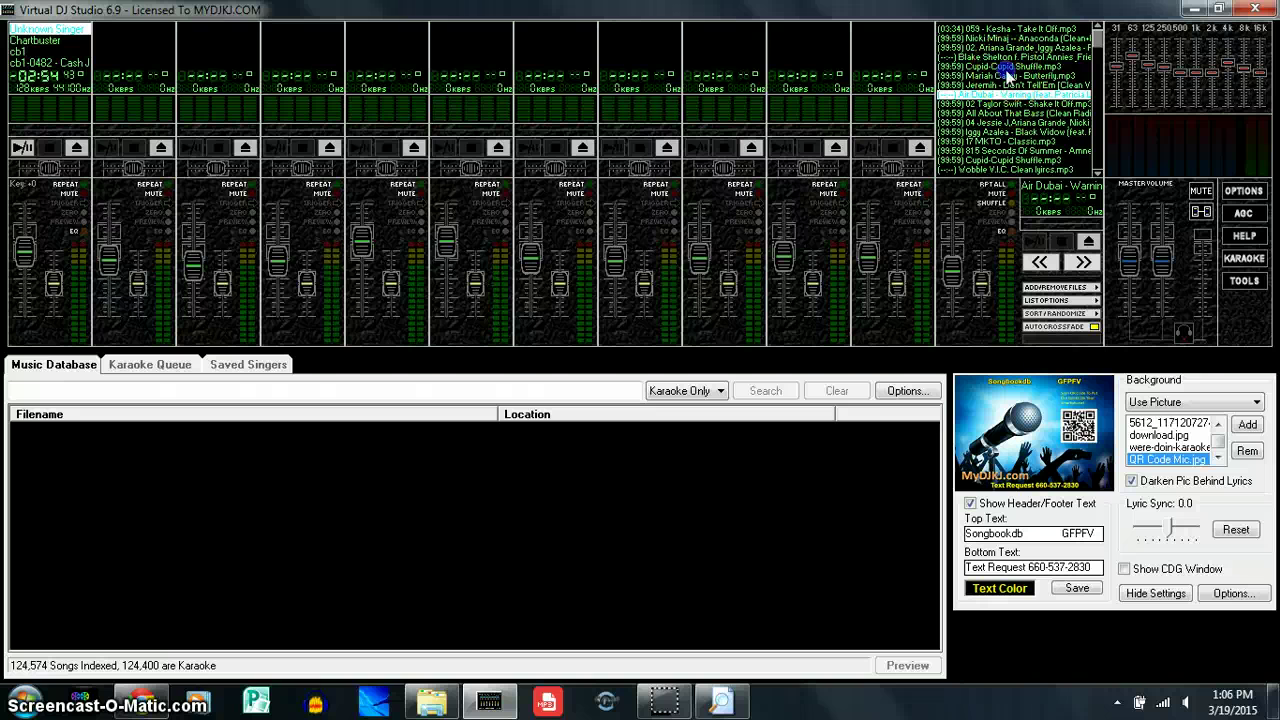
{"action": "double_click", "coordinate": [1006, 67]}
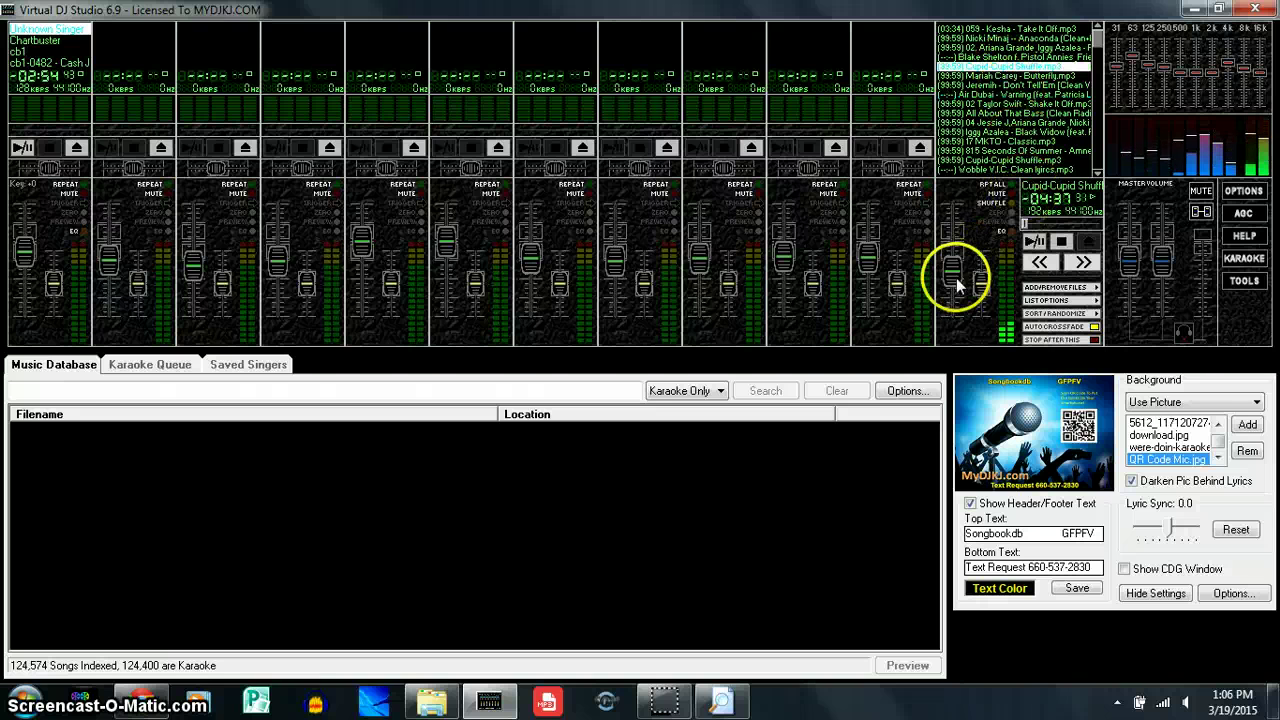
{"action": "key", "text": "XF86AudioRaiseVolume"}
{"action": "key", "text": "XF86AudioRaiseVolume"}
{"action": "key", "text": "XF86AudioRaiseVolume"}
{"action": "key", "text": "XF86AudioRaiseVolume"}
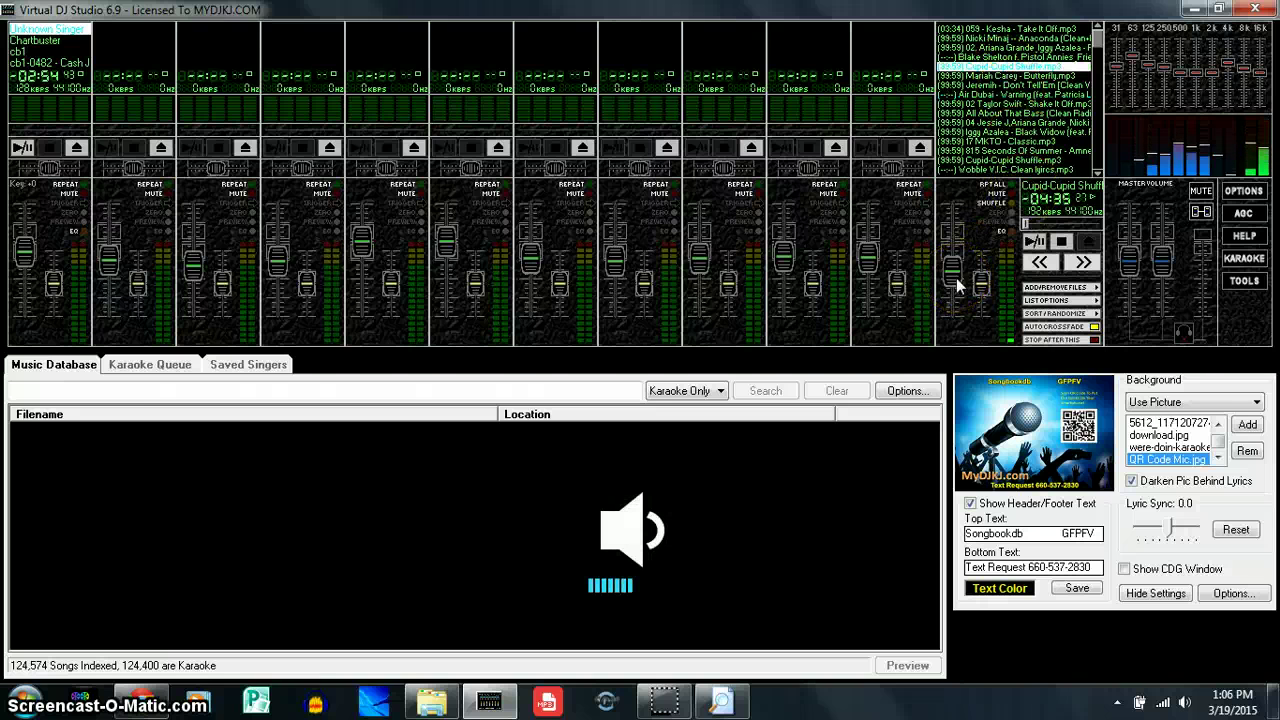
{"action": "left_click", "coordinate": [1062, 245]}
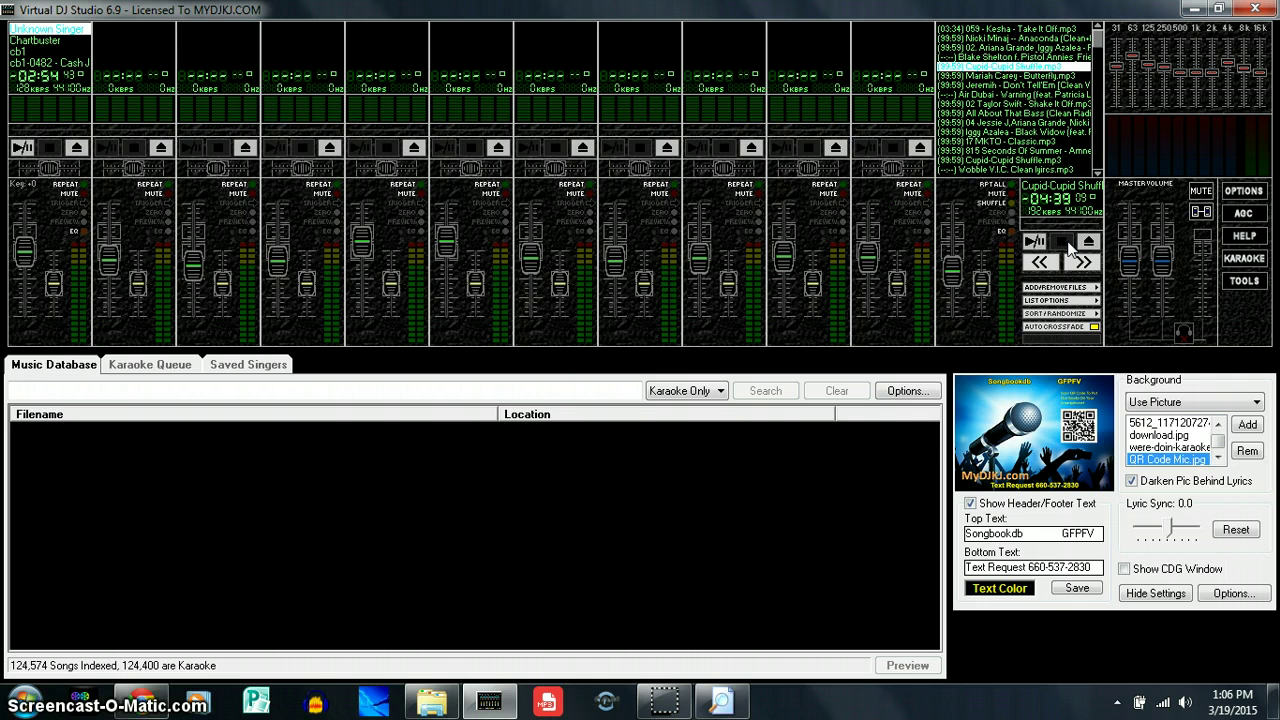
Test the Wobble V.I.C. playlist entry, search E:\Music for "wobble" in Everything, and move the results window up beside the playlist
{"action": "double_click", "coordinate": [975, 170]}
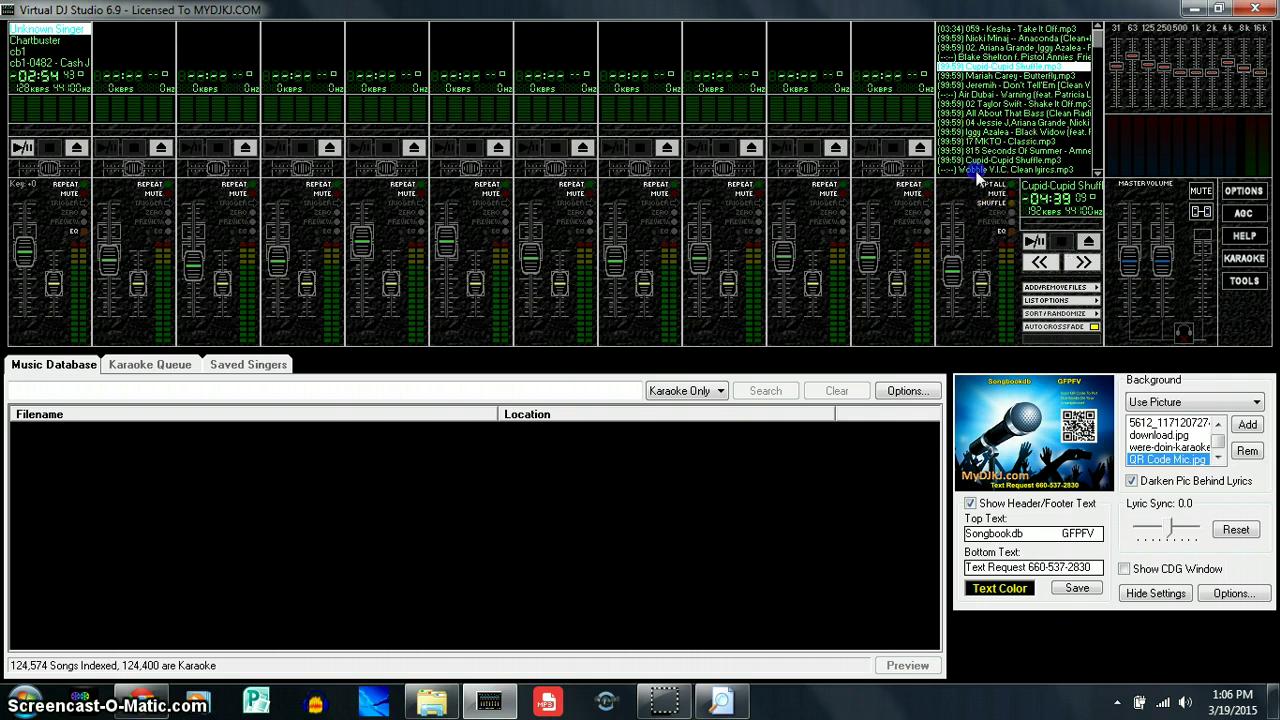
{"action": "left_click", "coordinate": [720, 700]}
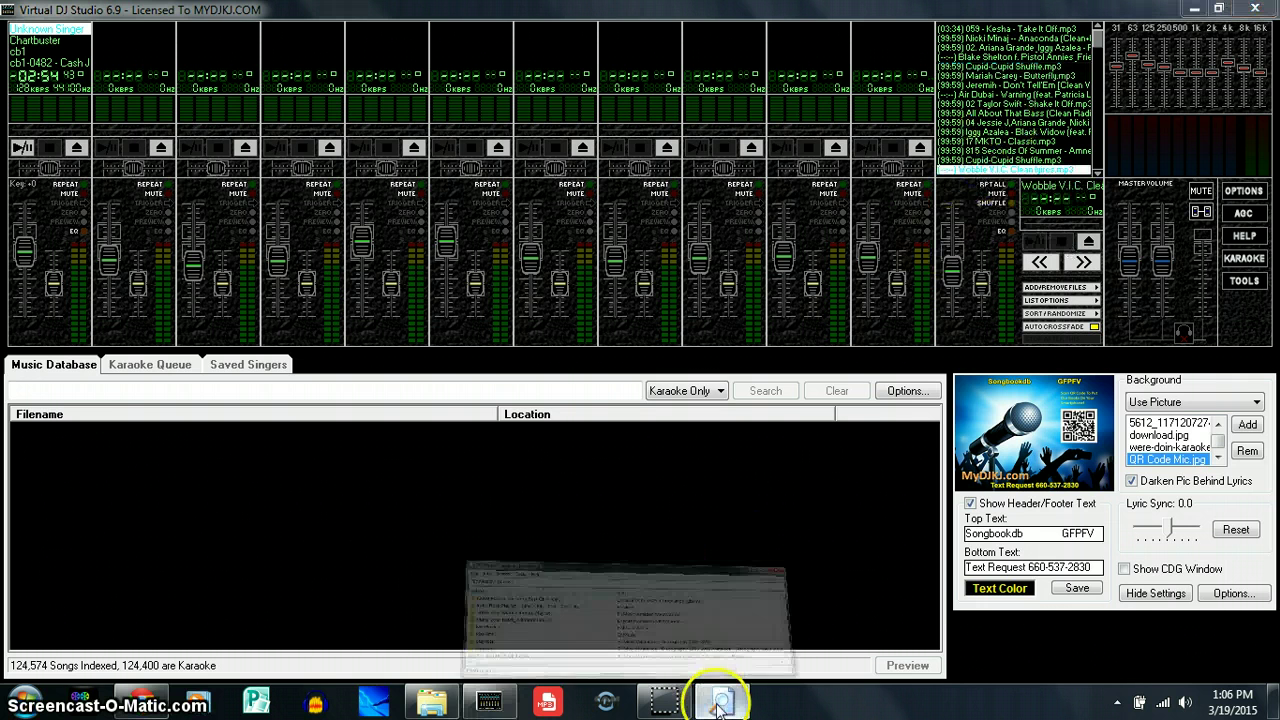
{"action": "double_click", "coordinate": [237, 404]}
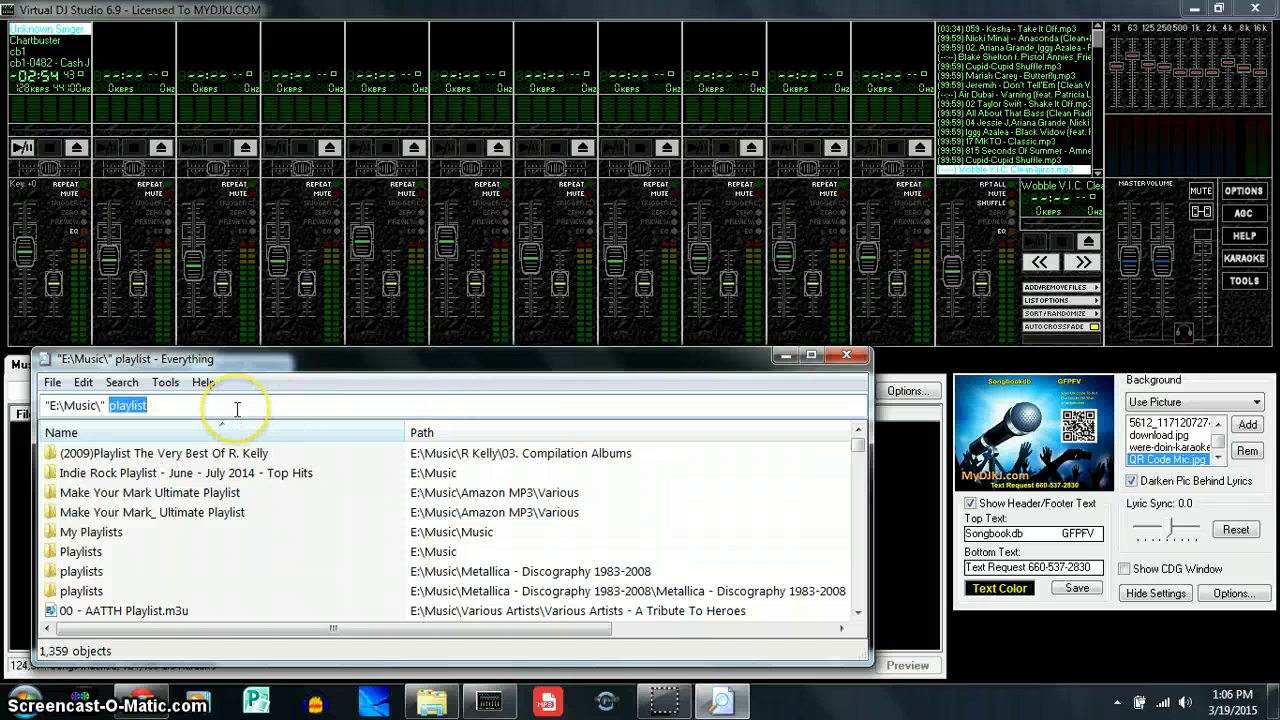
{"action": "type", "text": "wobble"}
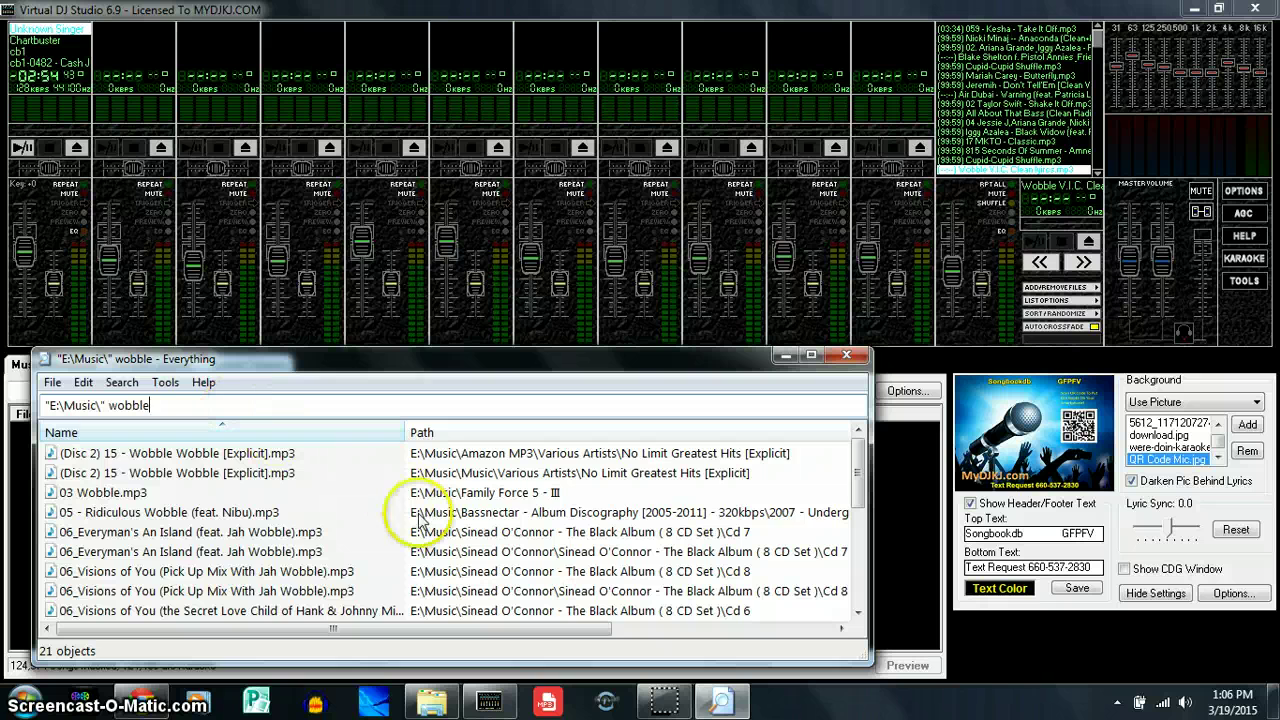
{"action": "left_click", "coordinate": [850, 614]}
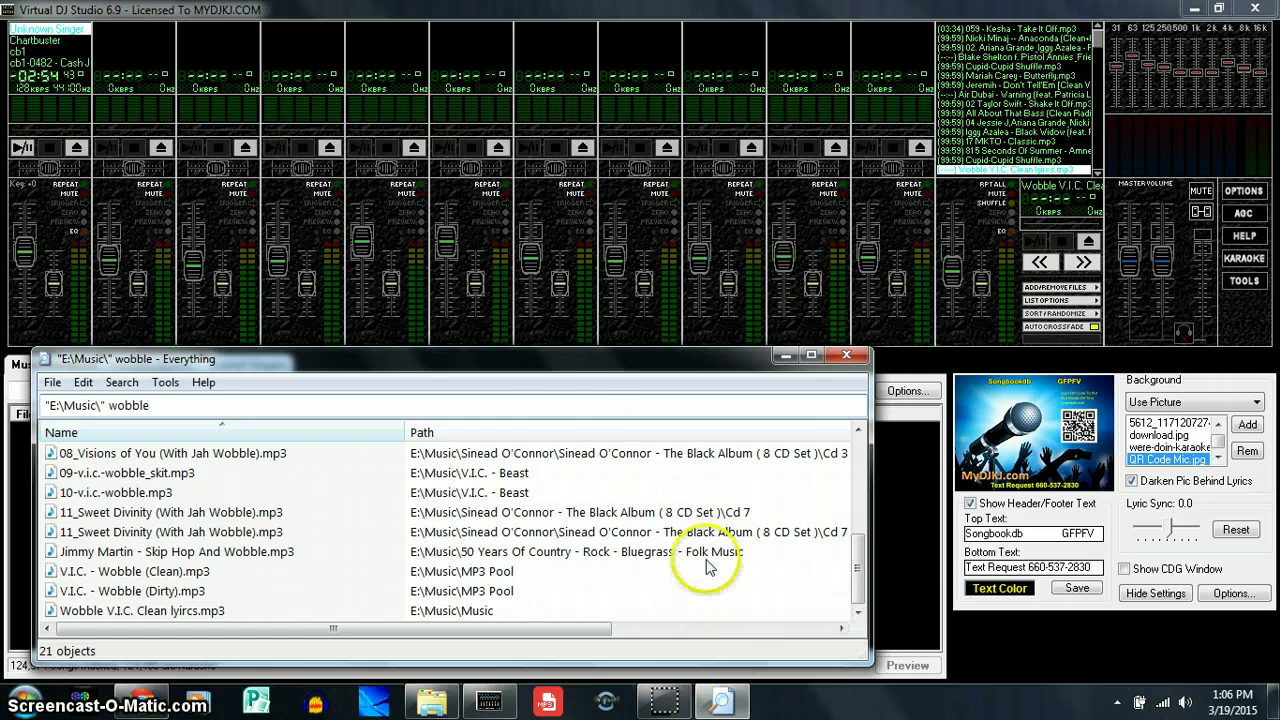
{"action": "left_click_drag", "start_coordinate": [586, 366], "coordinate": [663, 158]}
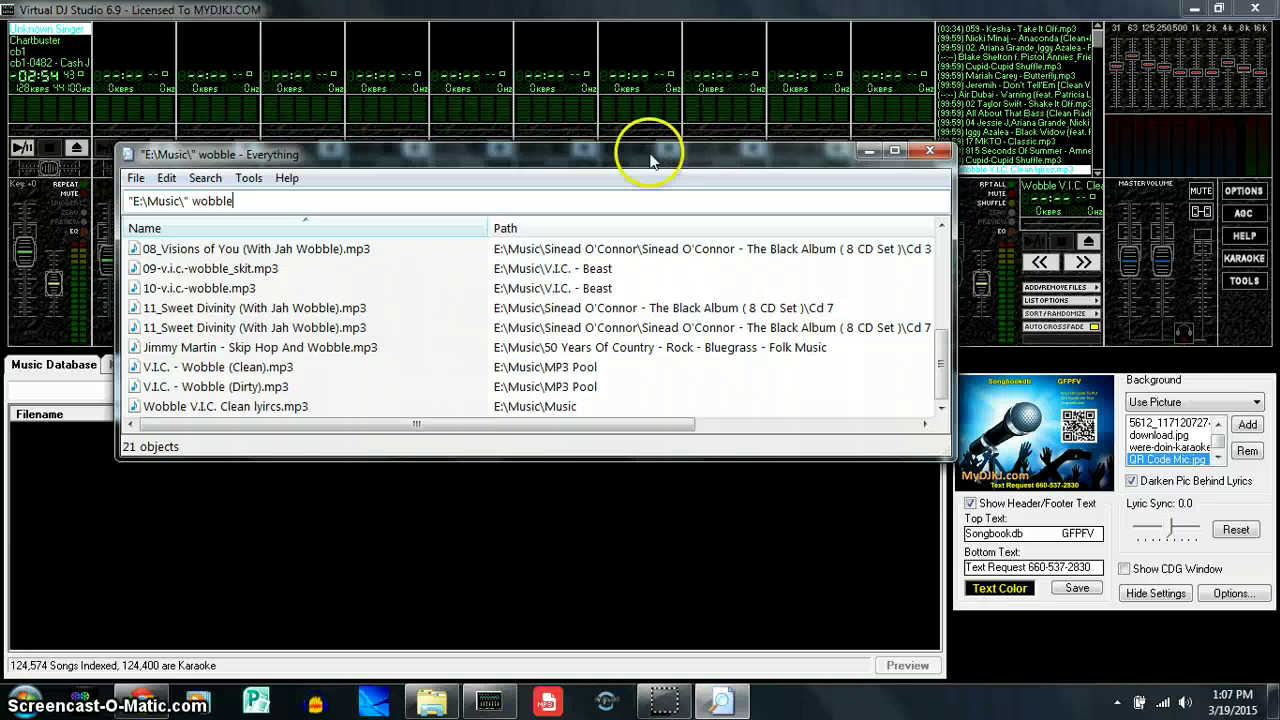
Return to Virtual DJ Studio and test the Air Dubai - Warning and All About That Bass playlist entries
{"action": "left_click", "coordinate": [886, 10]}
{"action": "left_click", "coordinate": [1027, 95]}
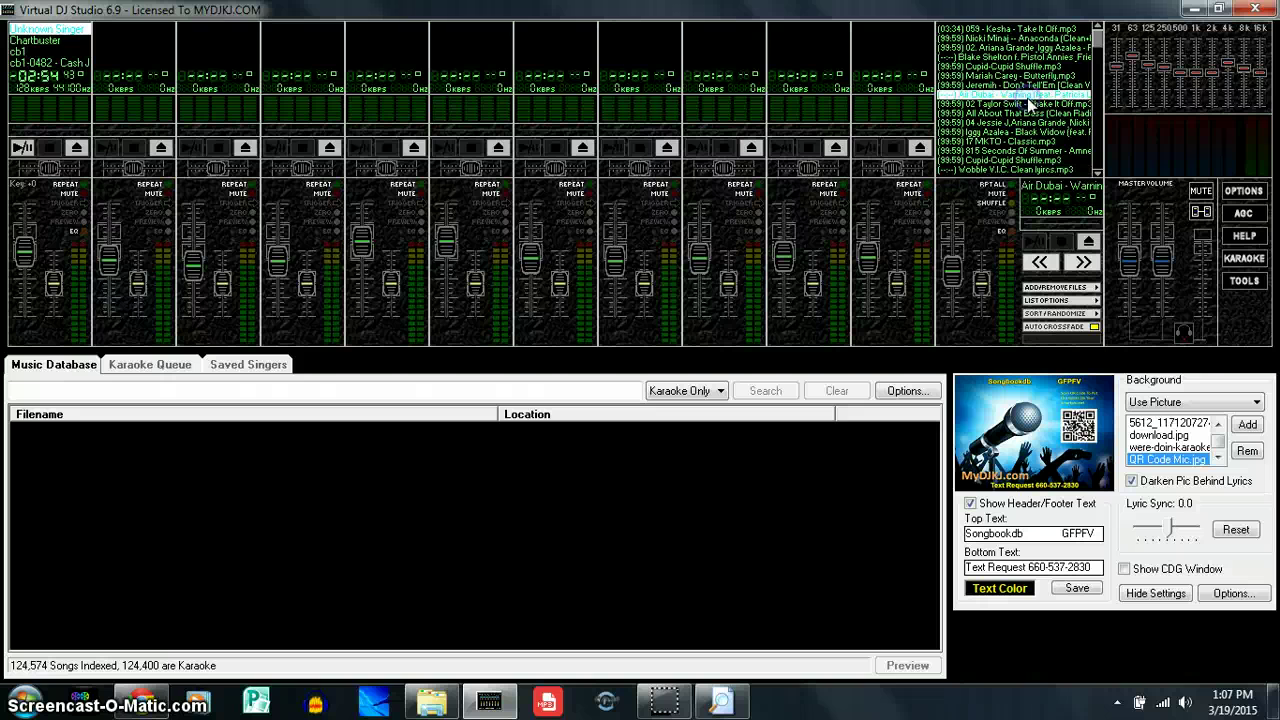
{"action": "left_click", "coordinate": [1028, 115]}
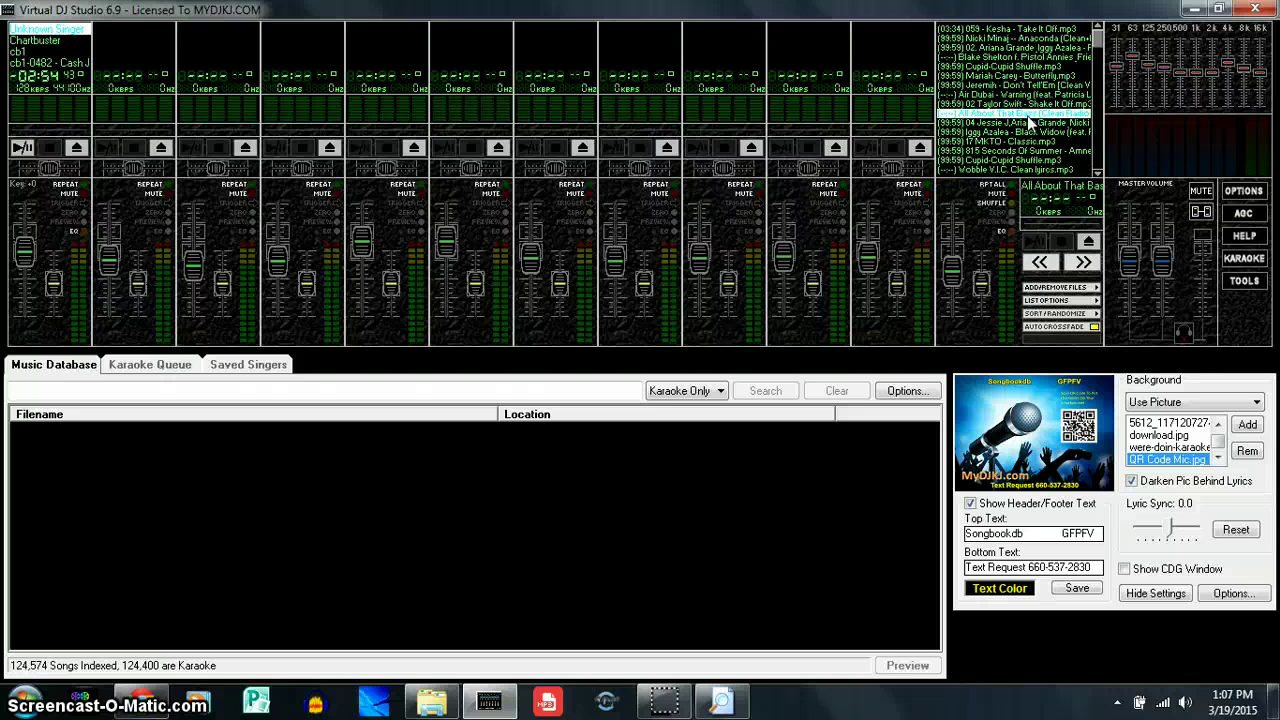